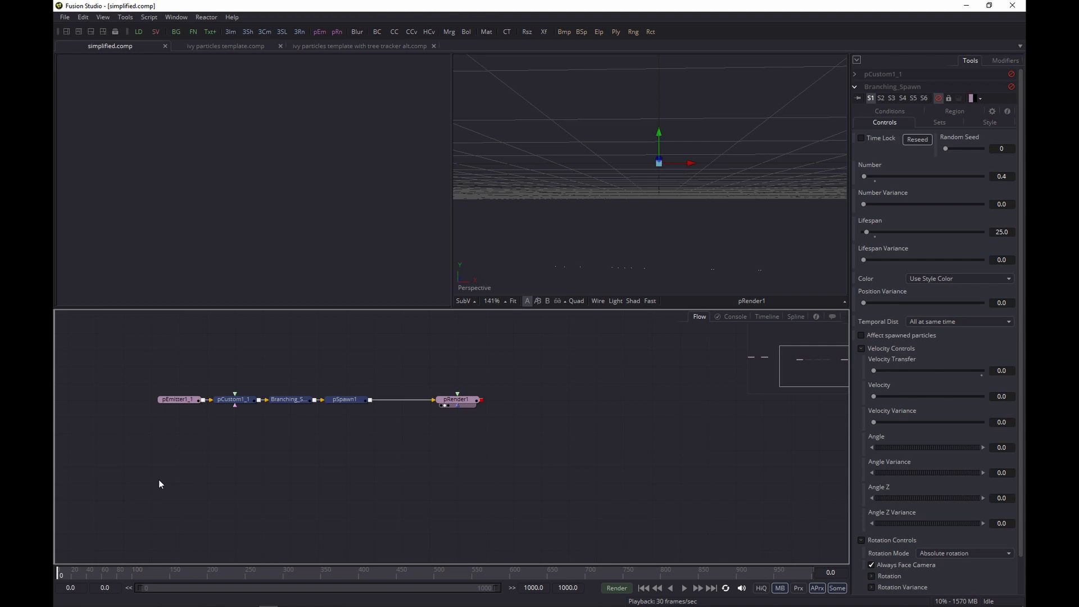
Select pEmitter1_1 and start playing the particle animation.
{"action": "left_click", "coordinate": [177, 399]}
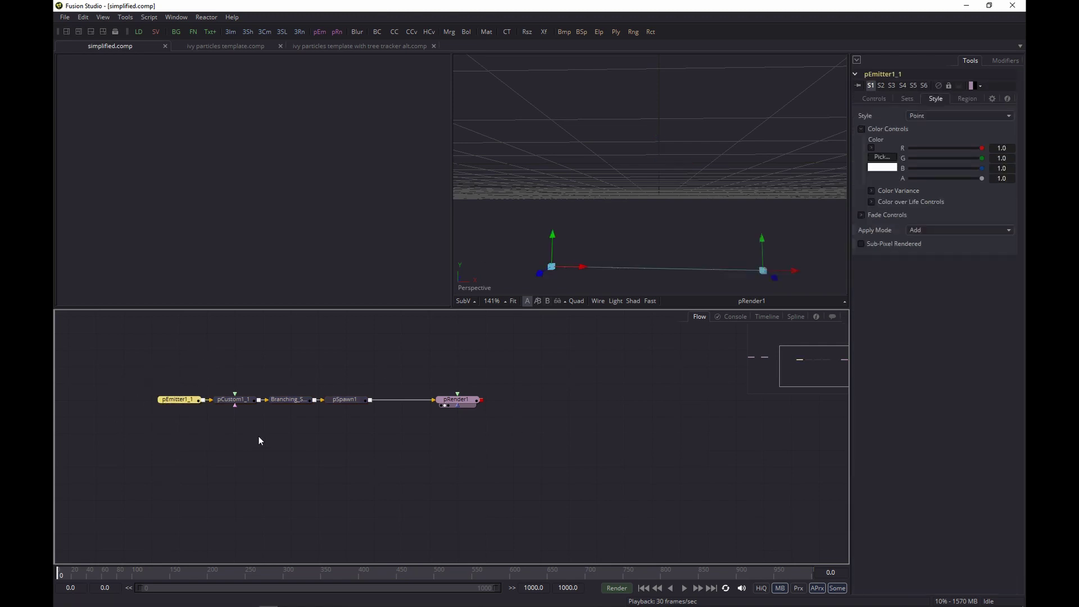
{"action": "left_click_drag", "start_coordinate": [226, 360], "coordinate": [356, 442]}
{"action": "left_click", "coordinate": [181, 400]}
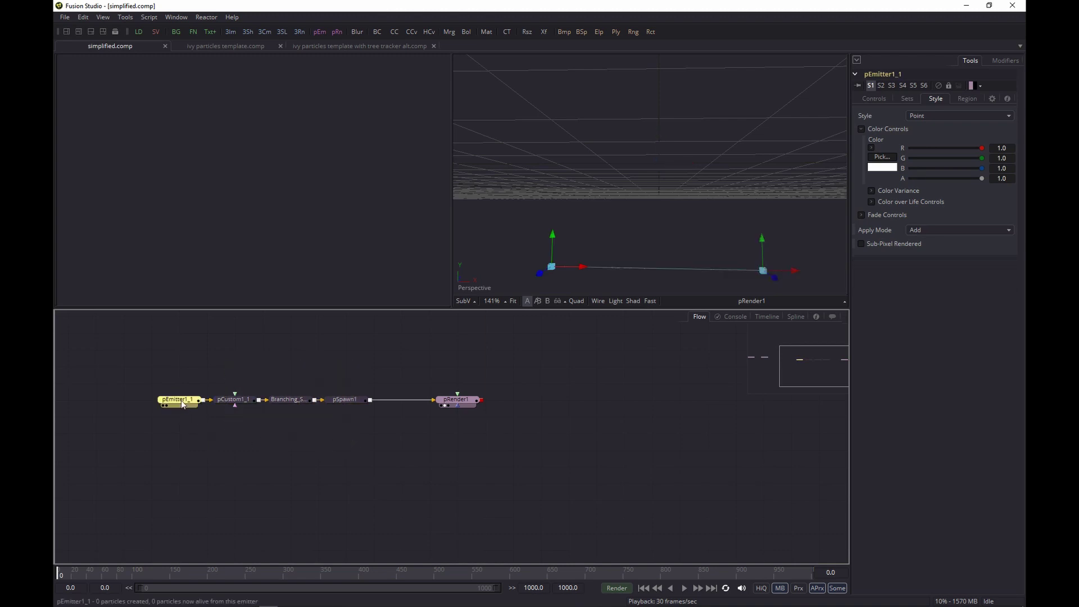
{"action": "key", "text": "space"}
{"action": "left_click", "coordinate": [574, 394]}
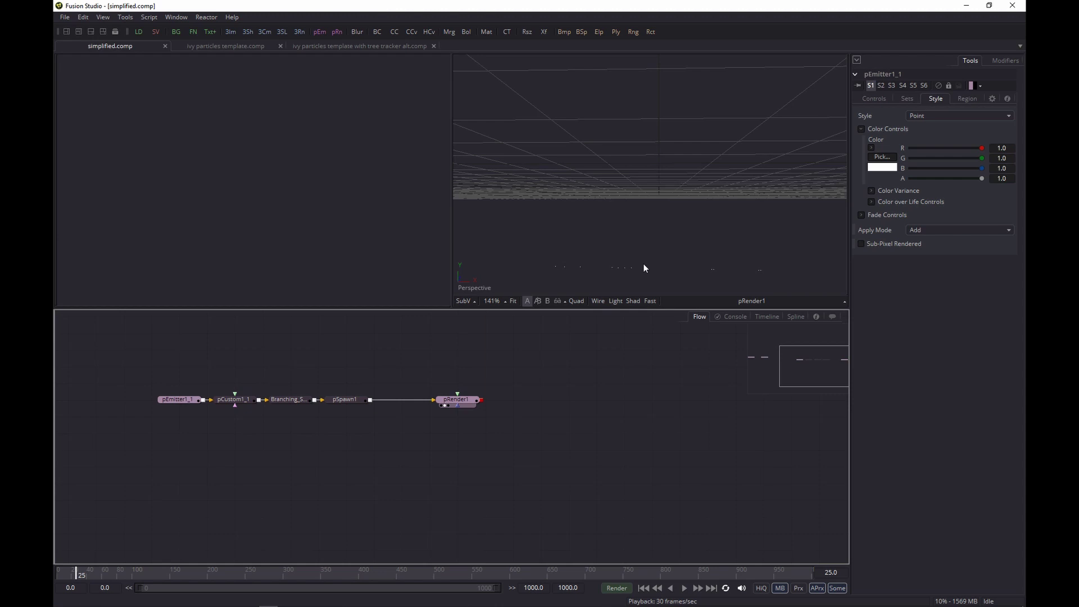
{"action": "left_click", "coordinate": [181, 401]}
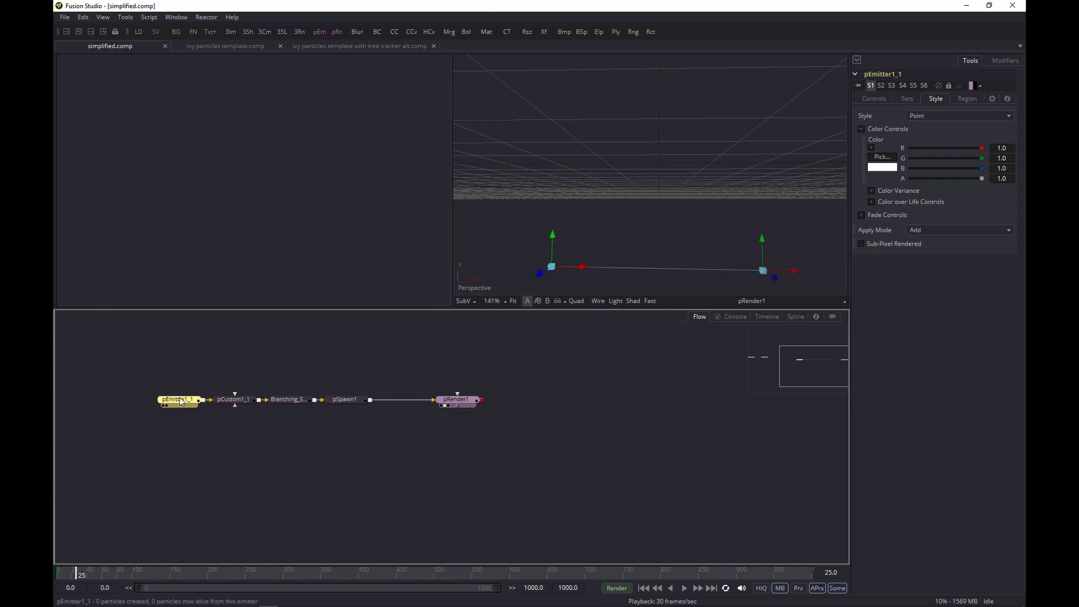
{"action": "left_click", "coordinate": [457, 400]}
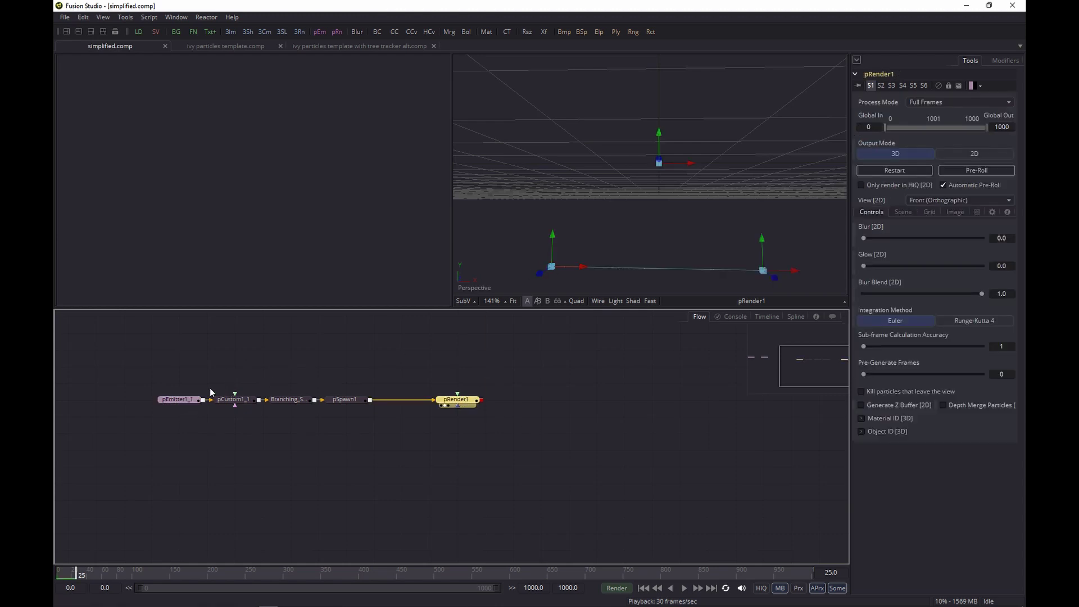
Inspect pEmitter1_1's Line region offsets (−0.5 to 0.5), then its controls: Number 12.0, Lifespan 250.
{"action": "left_click", "coordinate": [178, 399]}
{"action": "left_click", "coordinate": [967, 99]}
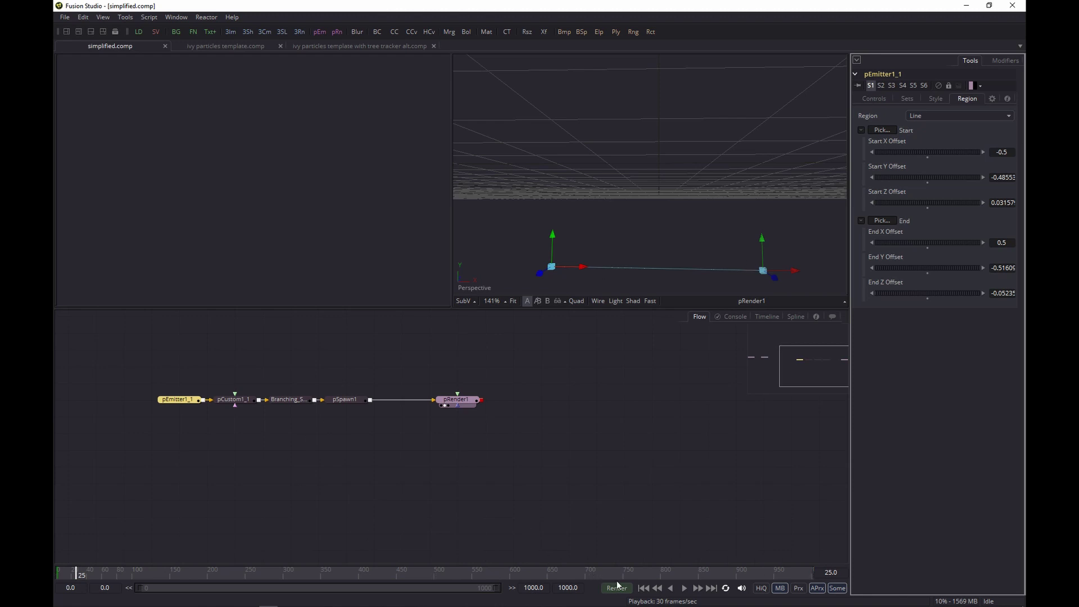
{"action": "left_click", "coordinate": [644, 588]}
{"action": "left_click", "coordinate": [876, 99]}
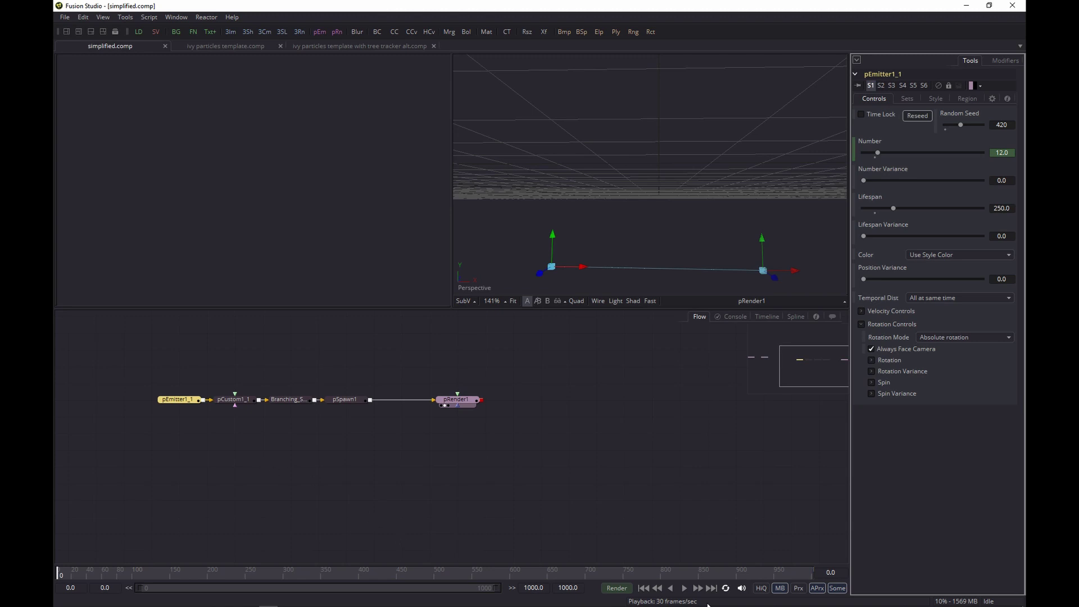
Turn off pass-through on pCustom1_1 with Ctrl+P and replay the particles from frame 0.
{"action": "left_click", "coordinate": [685, 588]}
{"action": "left_click", "coordinate": [237, 400]}
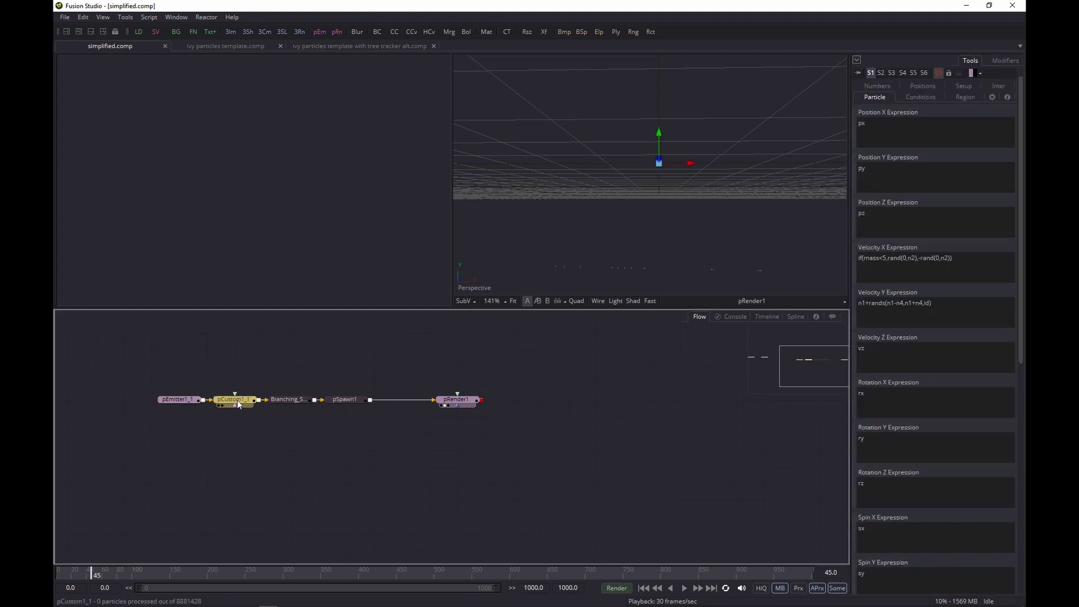
{"action": "key", "text": "ctrl+p"}
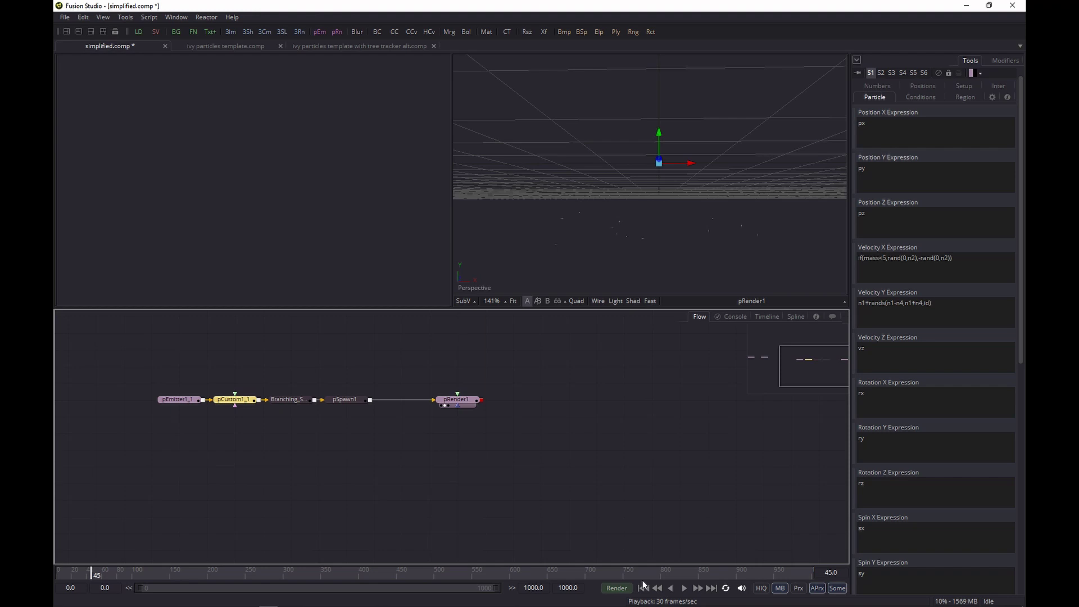
{"action": "left_click", "coordinate": [643, 587]}
{"action": "left_click", "coordinate": [683, 587]}
{"action": "left_click", "coordinate": [684, 588]}
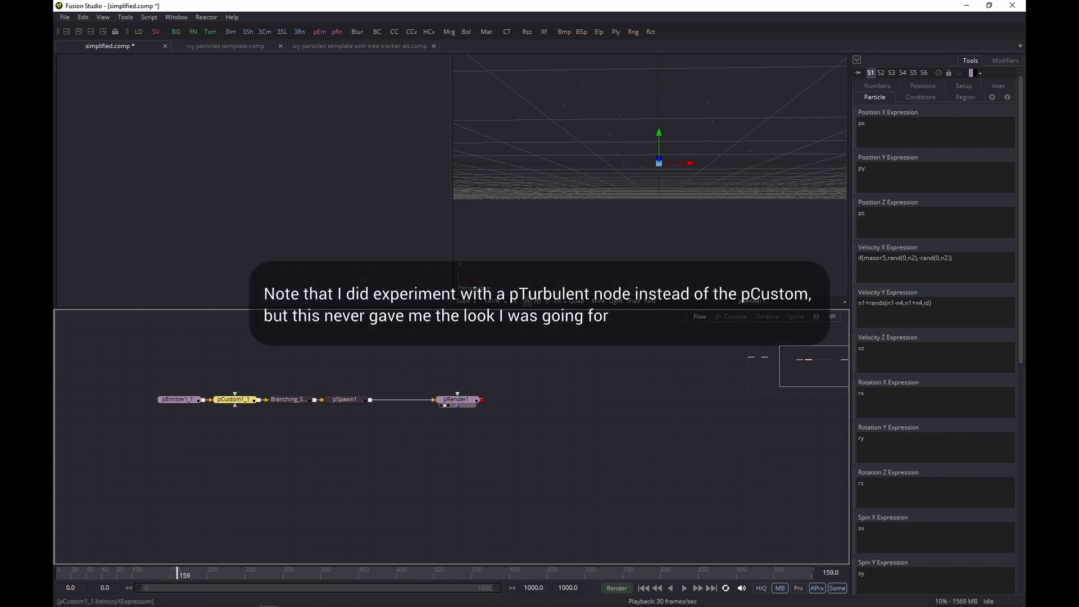
{"action": "scroll", "coordinate": [938, 329], "scroll_direction": "down", "scroll_amount": 3}
{"action": "scroll", "coordinate": [938, 328], "scroll_direction": "up", "scroll_amount": 3}
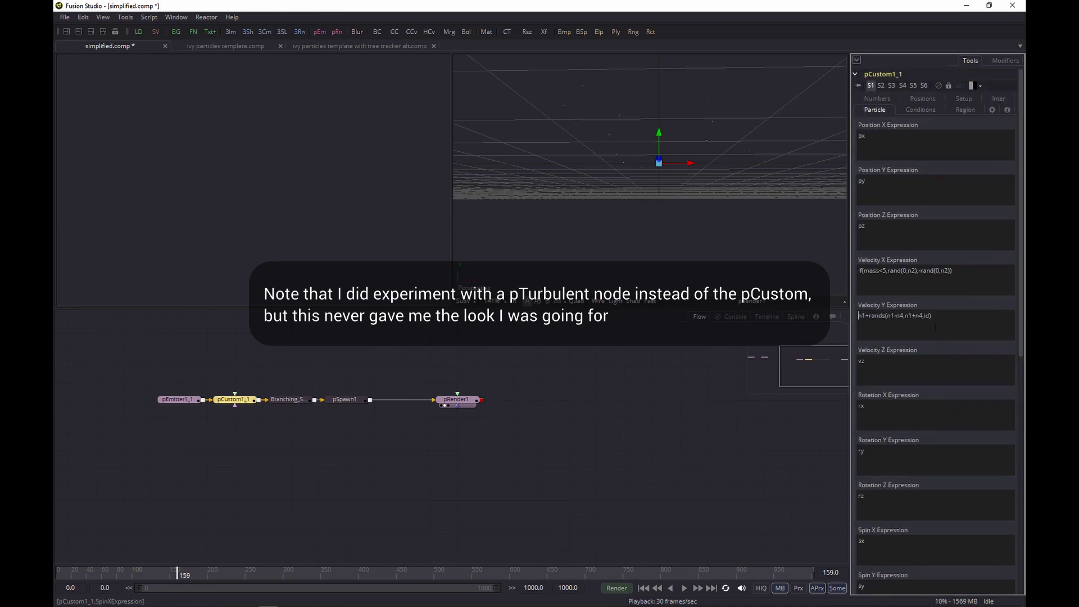
Show pCustom1_1's Numbers tab: Y-Speed 0.002, X-Speed 0.015, Change 0.8.
{"action": "left_click", "coordinate": [875, 101]}
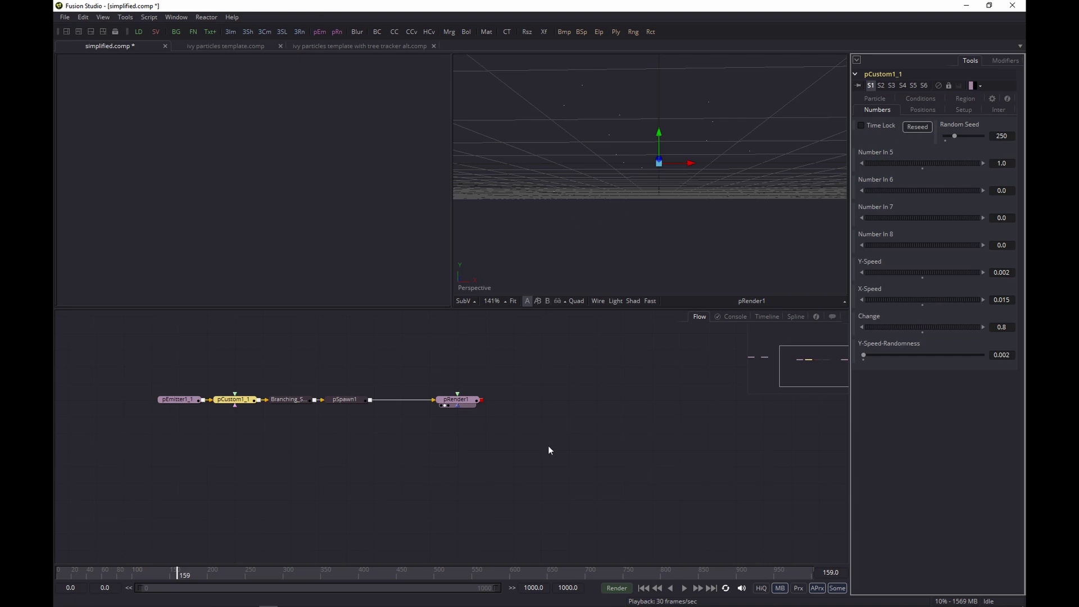
Un-bypass pSpawn1 and replay from frame 0 to 100 to see the vine-like dot trails.
{"action": "key", "text": "space"}
{"action": "left_click", "coordinate": [644, 588]}
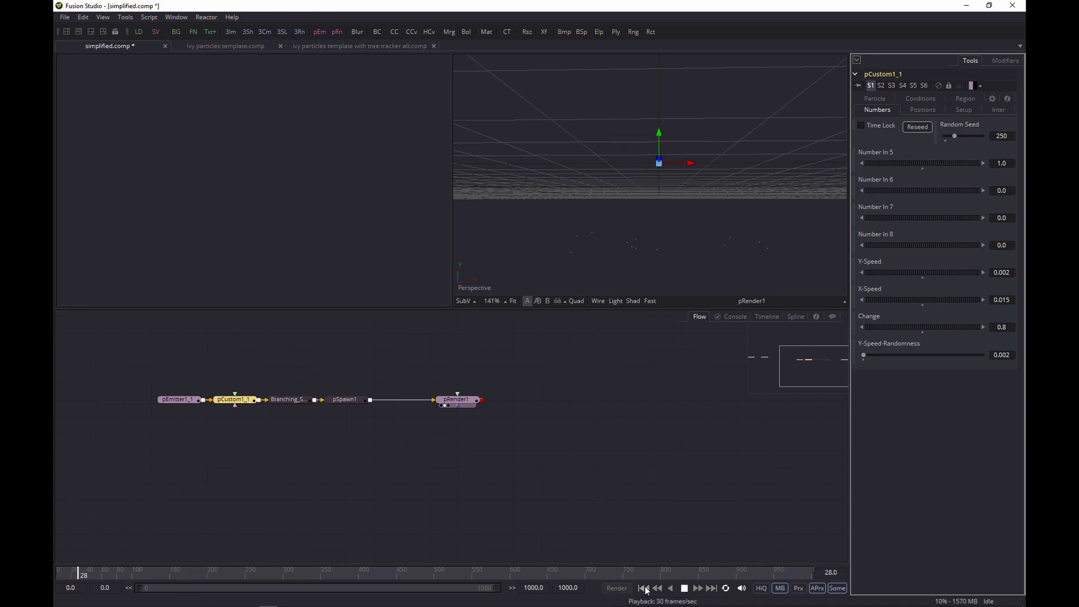
{"action": "key", "text": "space"}
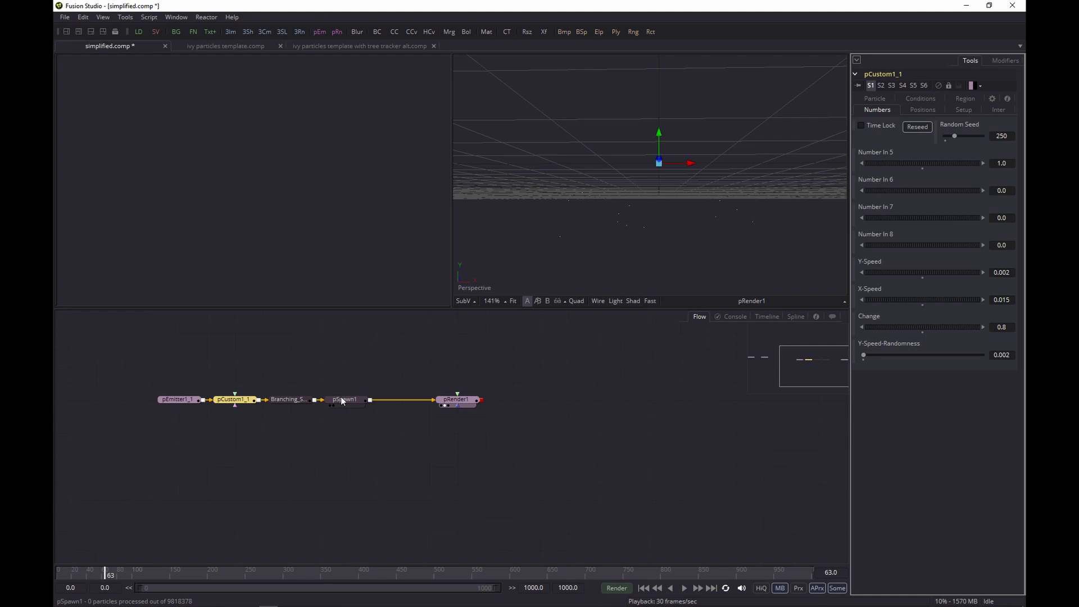
{"action": "left_click", "coordinate": [346, 399]}
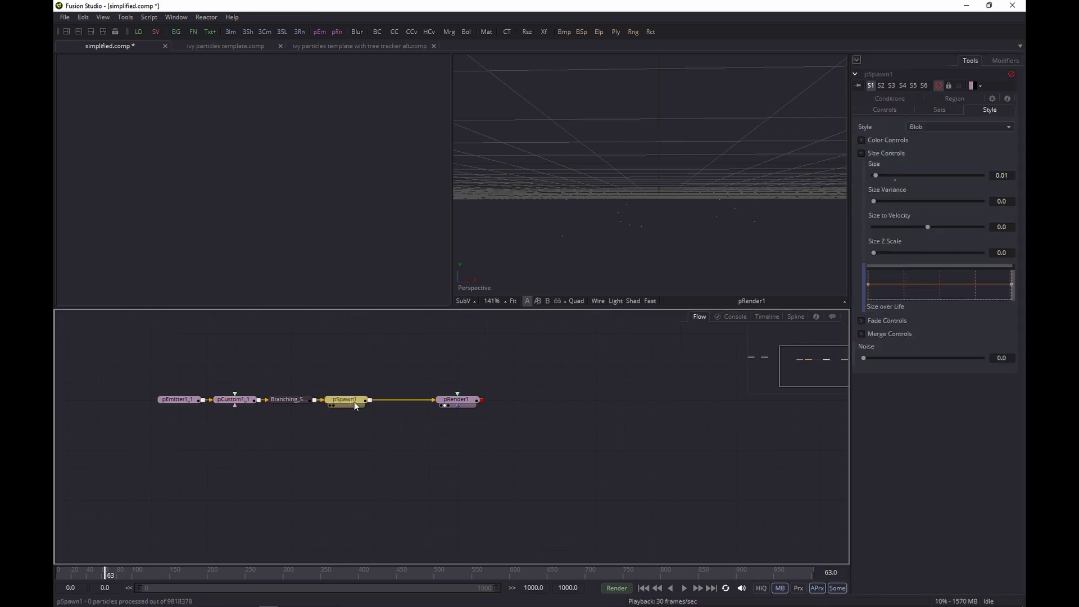
{"action": "key", "text": "ctrl+p"}
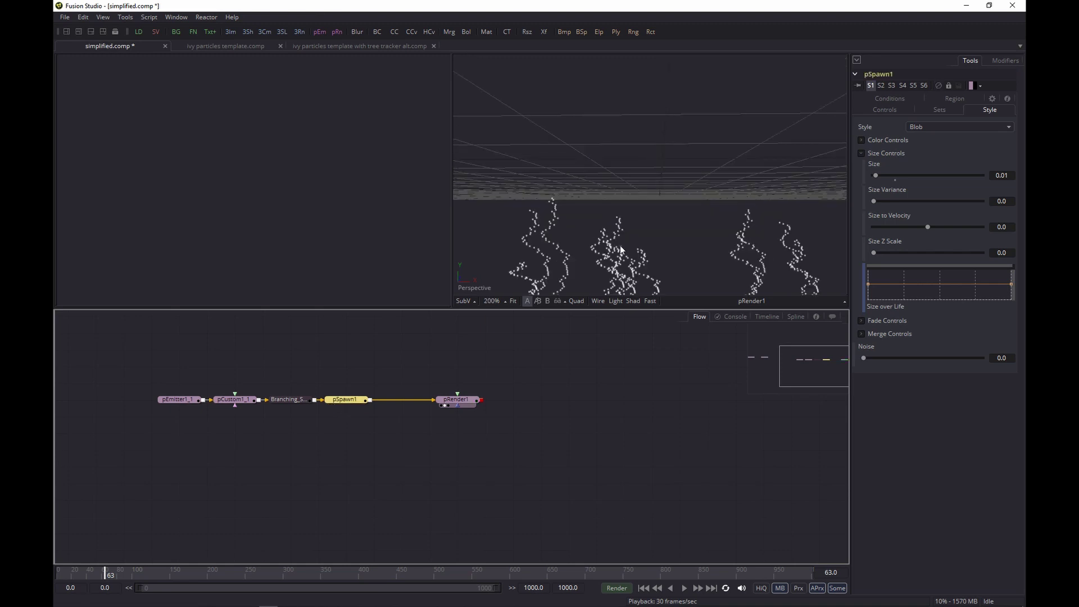
{"action": "scroll", "coordinate": [617, 245], "scroll_direction": "up", "scroll_amount": 2}
{"action": "left_click", "coordinate": [643, 588]}
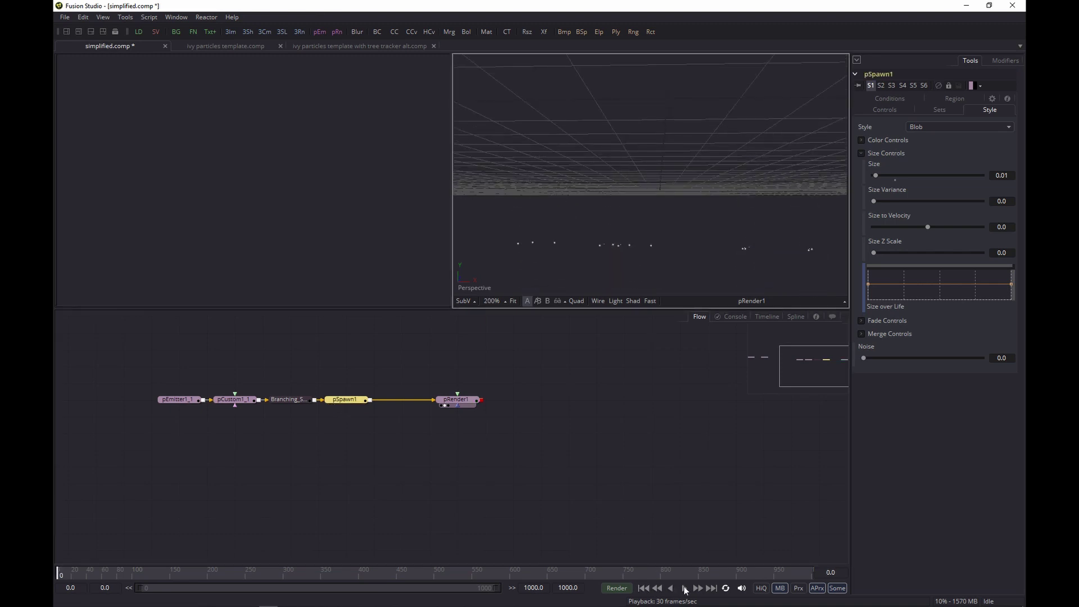
{"action": "left_click", "coordinate": [685, 588]}
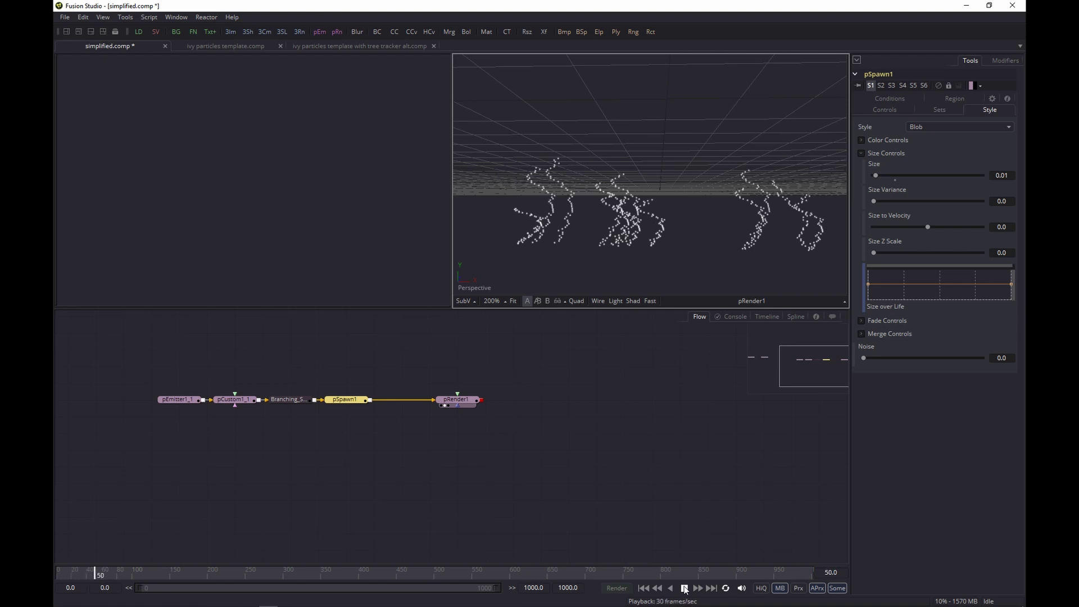
{"action": "left_click", "coordinate": [685, 588]}
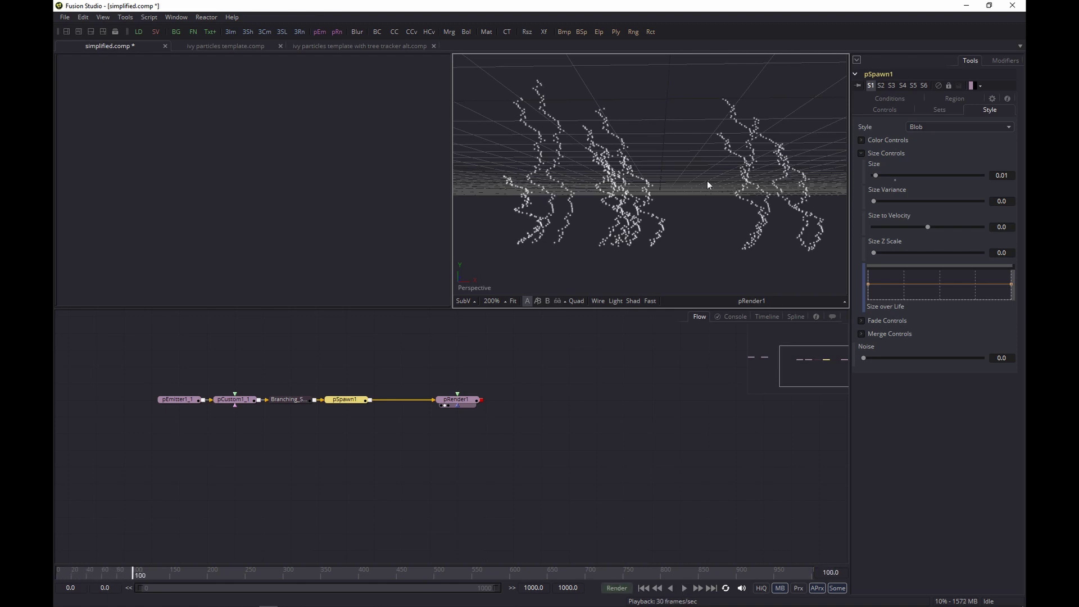
{"action": "left_click", "coordinate": [471, 402]}
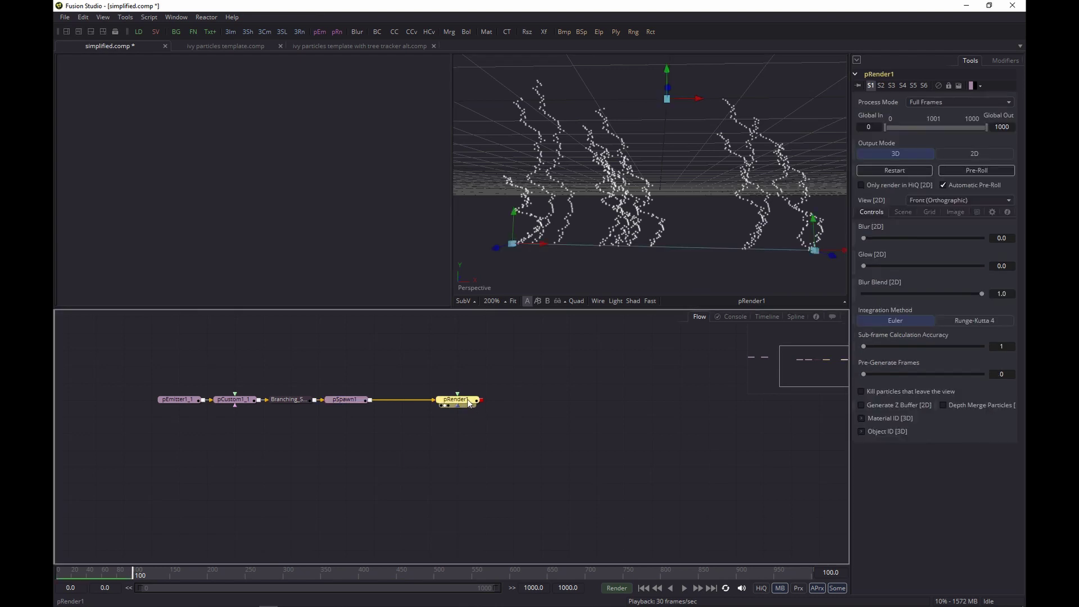
Restart pRender1's particle simulation to regenerate the vine trails.
{"action": "left_click", "coordinate": [911, 171]}
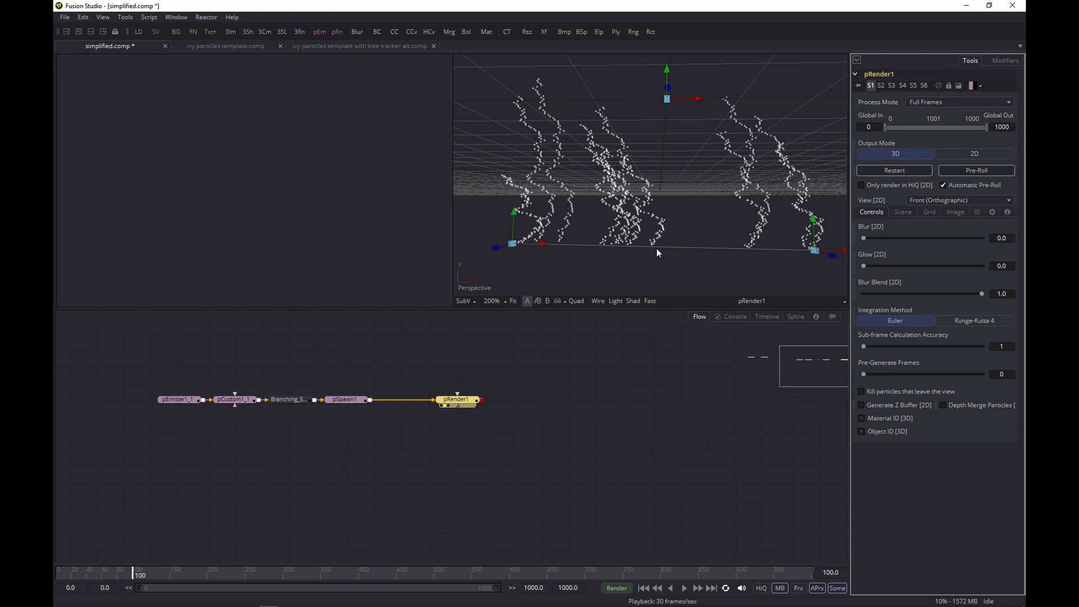
Show pSpawn1's controls (Number 1.0, Lifespan 300) and zoom into the grown vines.
{"action": "left_click", "coordinate": [354, 401]}
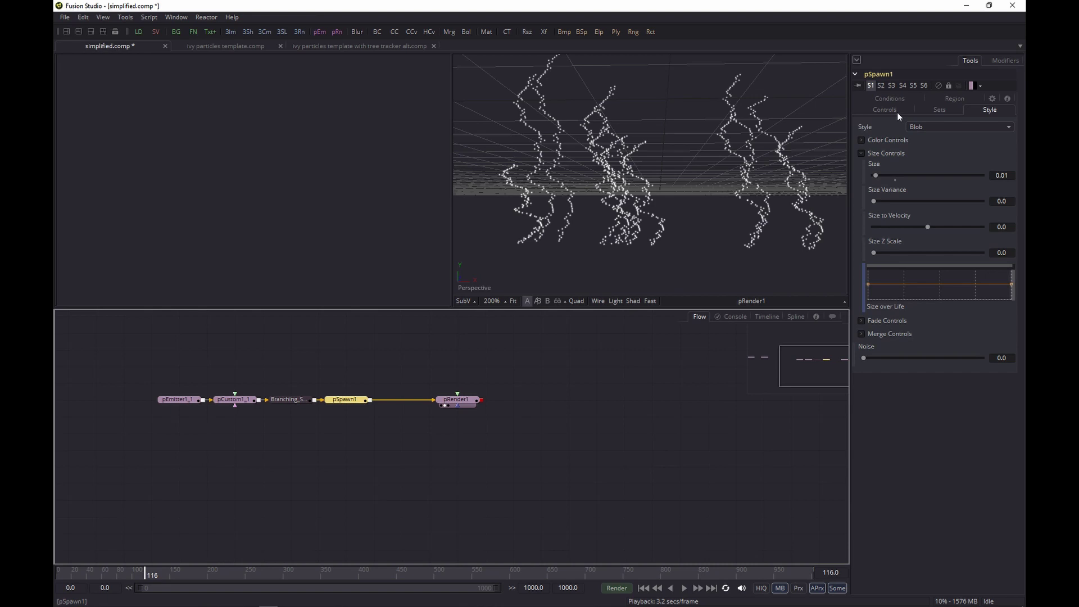
{"action": "left_click", "coordinate": [892, 112]}
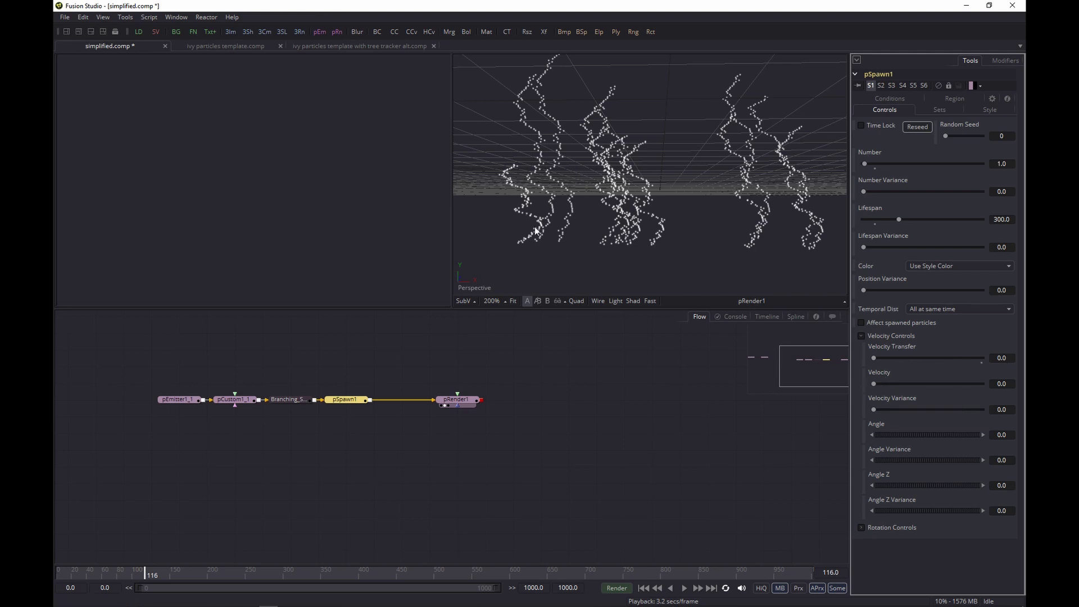
{"action": "scroll", "coordinate": [535, 227], "scroll_direction": "up", "scroll_amount": 1}
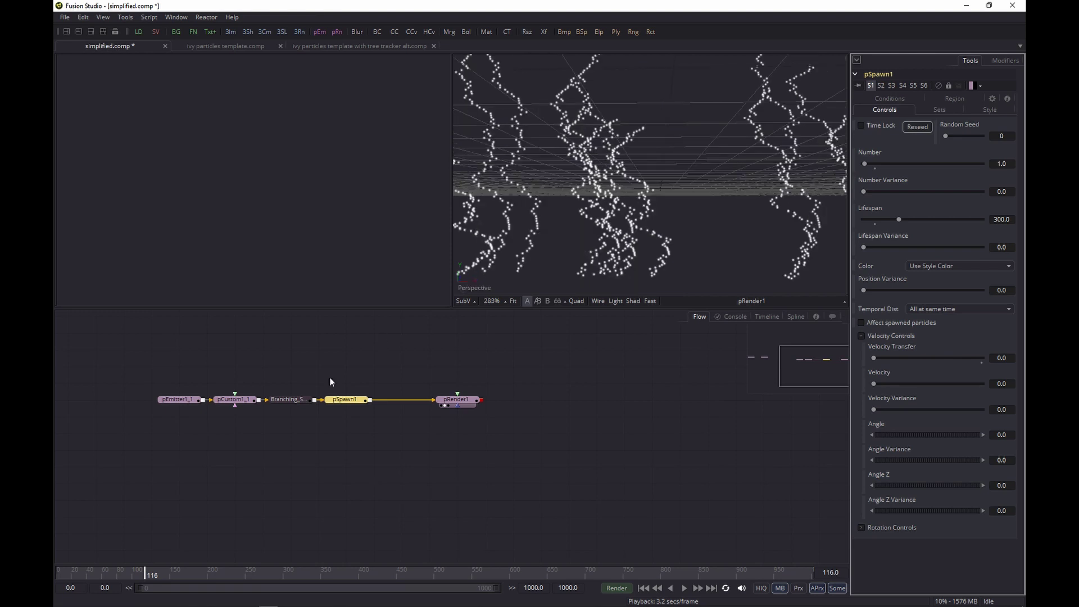
{"action": "left_click", "coordinate": [362, 401]}
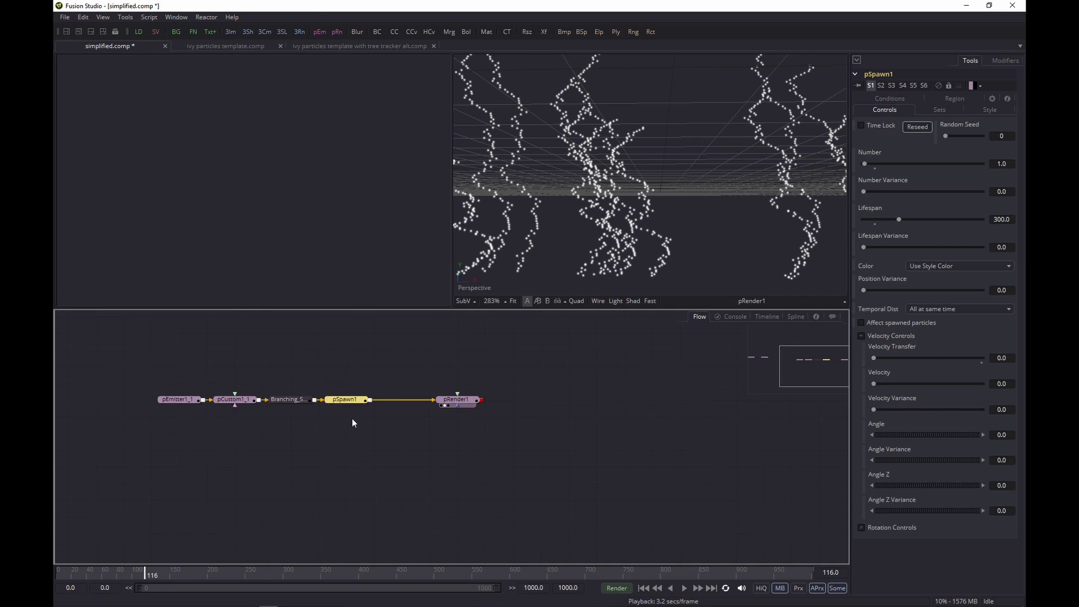
Compare the emitter's and pSpawn1's set assignments (Set 2), then view pCustom1_1's Conditions.
{"action": "left_click", "coordinate": [947, 108]}
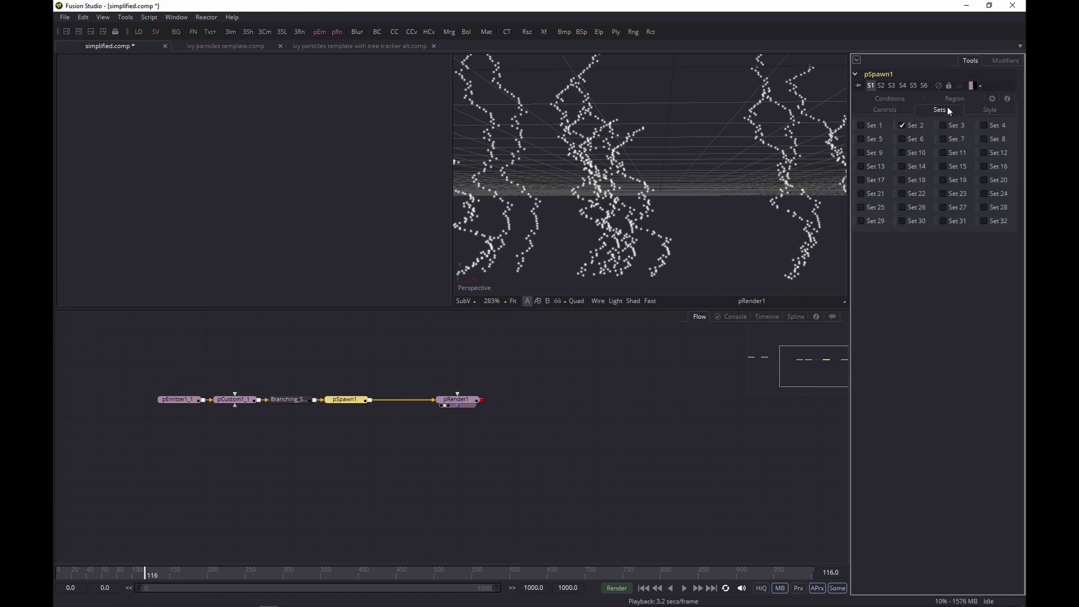
{"action": "left_click", "coordinate": [916, 125]}
{"action": "left_click", "coordinate": [177, 398]}
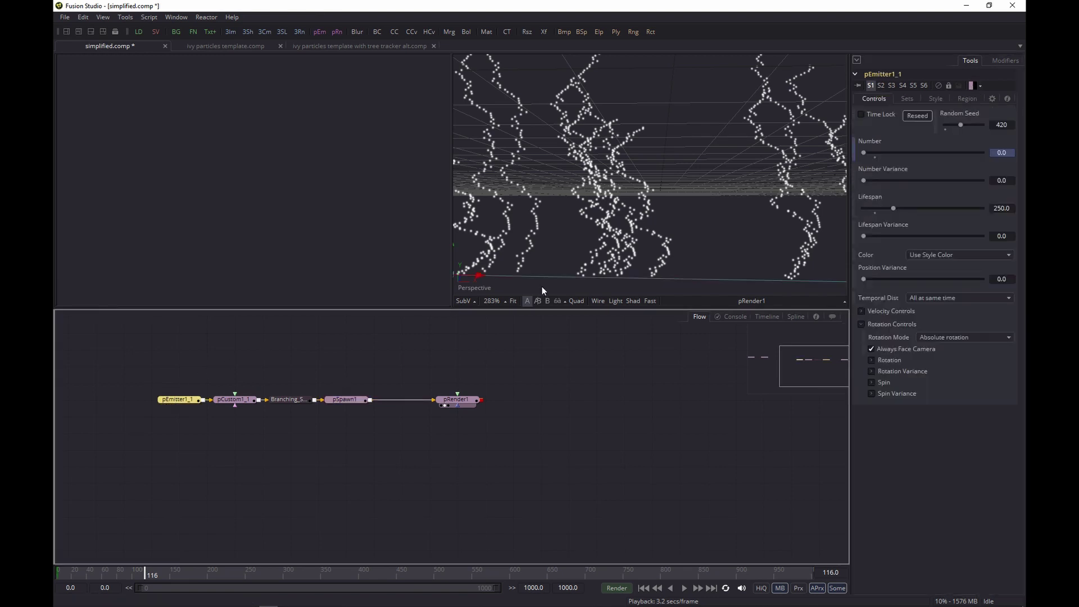
{"action": "left_click", "coordinate": [907, 99]}
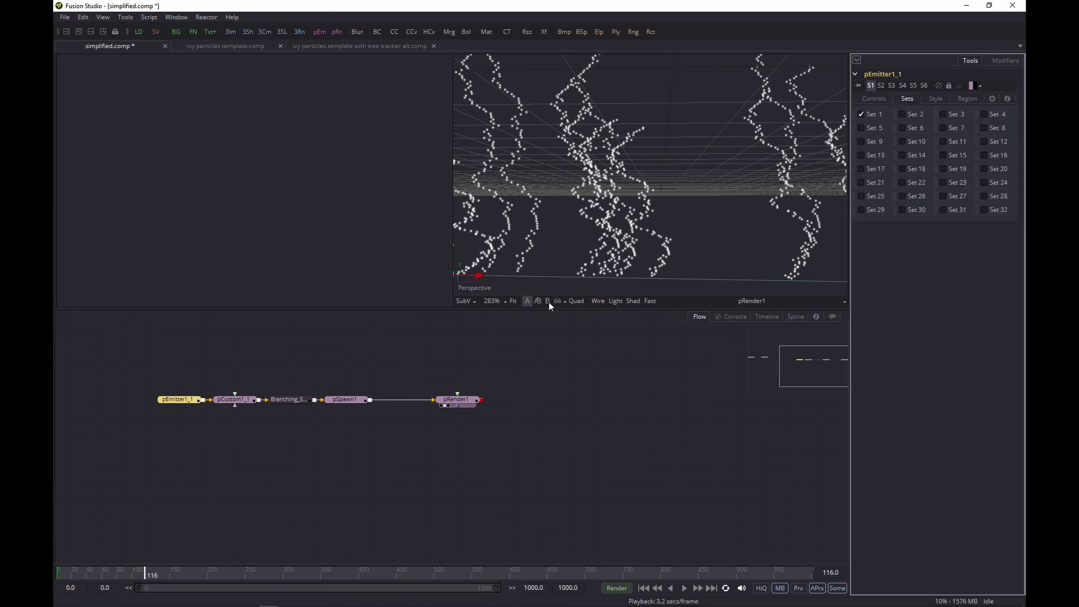
{"action": "left_click", "coordinate": [363, 400]}
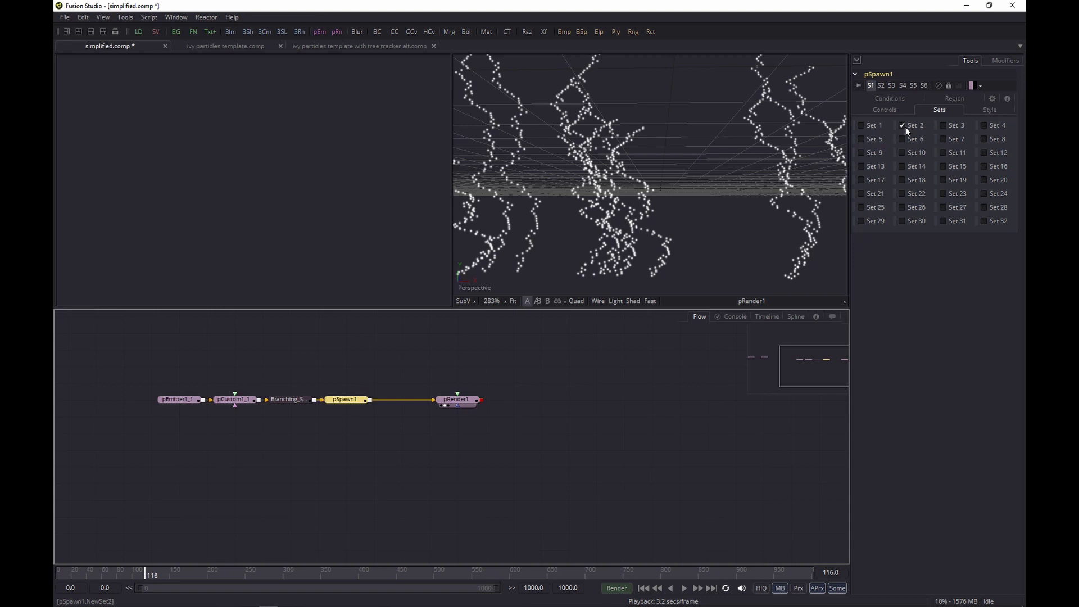
{"action": "left_click", "coordinate": [238, 402]}
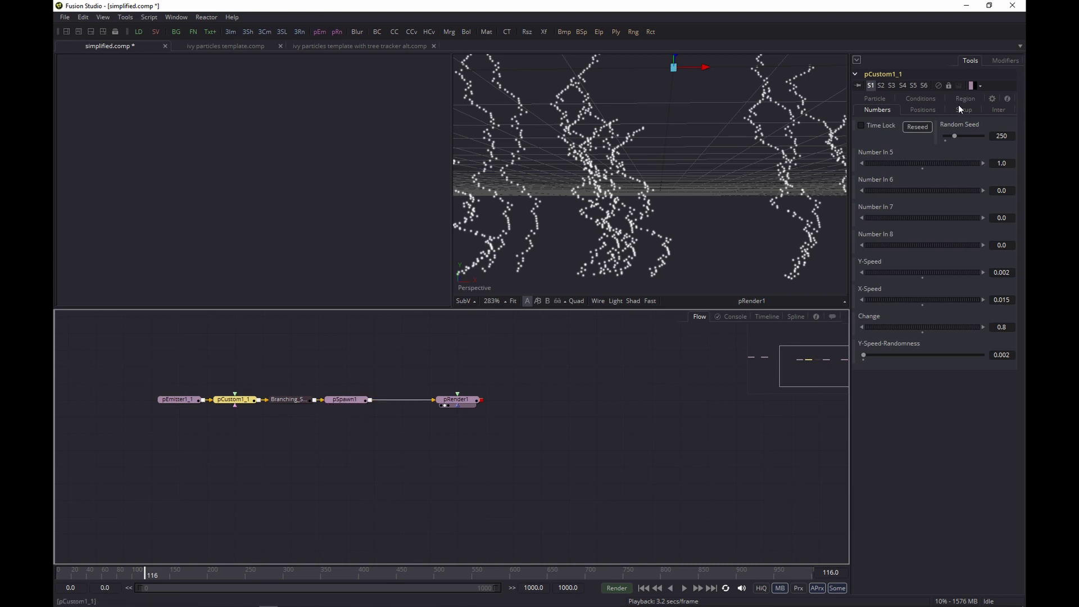
{"action": "left_click", "coordinate": [924, 99]}
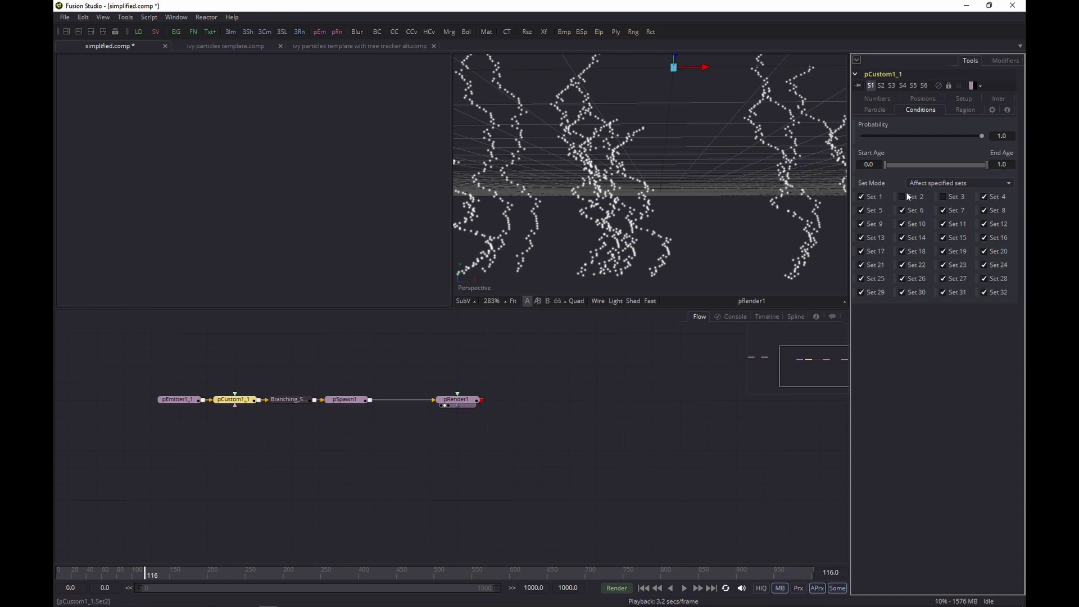
Tick Set 2 in pCustom1_1's Conditions and replay from the start to see the particles scatter.
{"action": "left_click", "coordinate": [349, 399]}
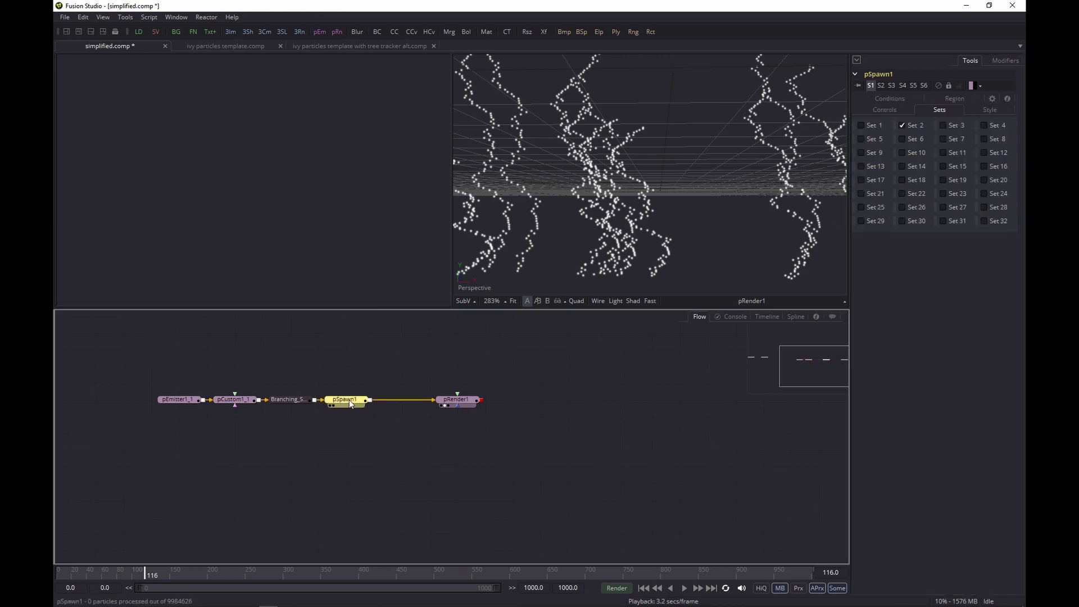
{"action": "left_click", "coordinate": [232, 400]}
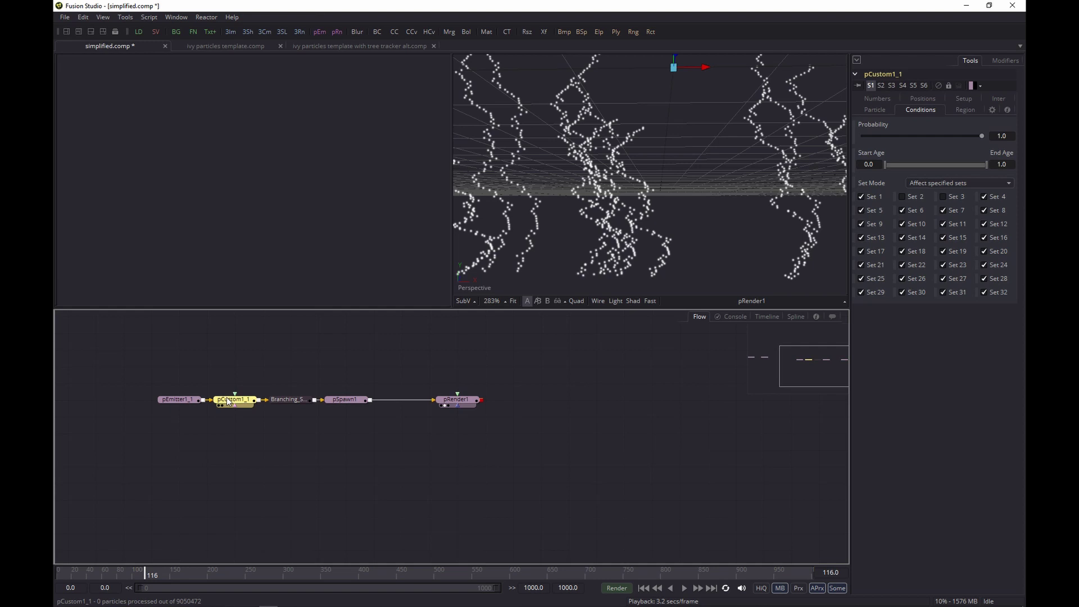
{"action": "left_click", "coordinate": [906, 196]}
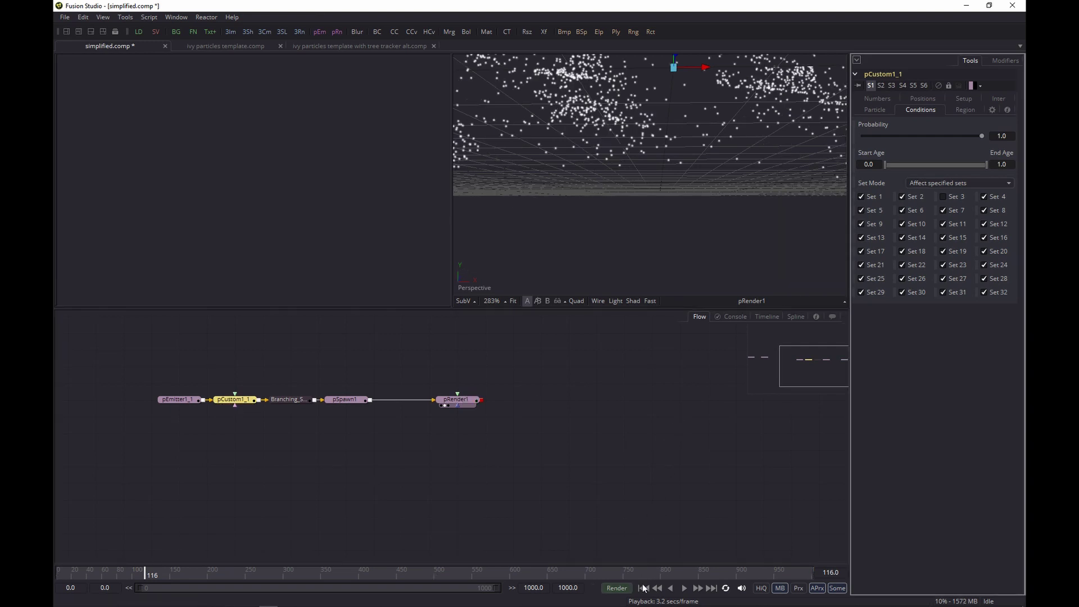
{"action": "left_click", "coordinate": [643, 587]}
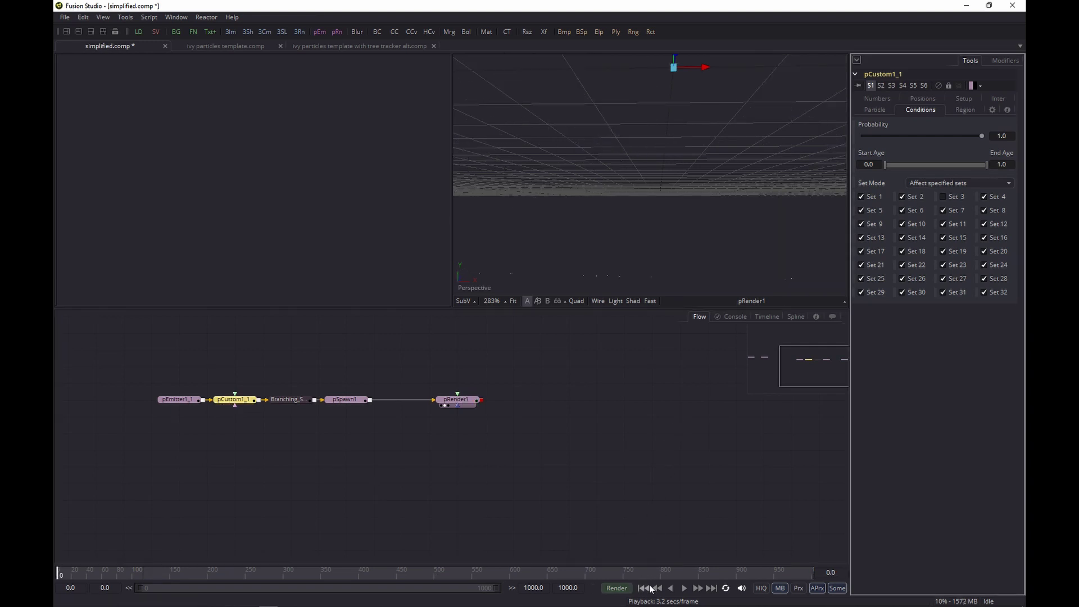
{"action": "left_click", "coordinate": [683, 588]}
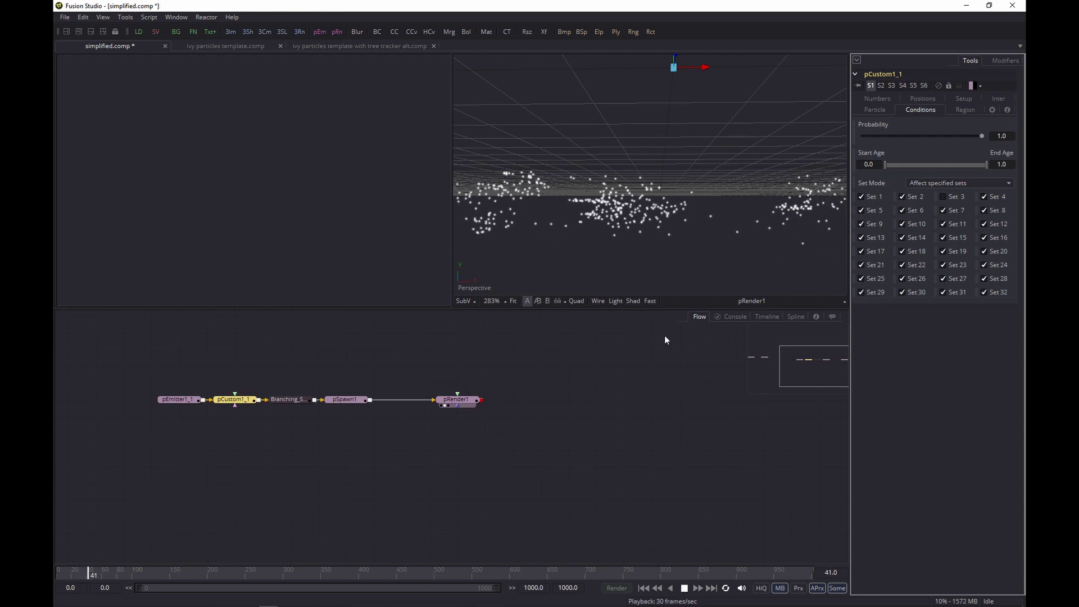
{"action": "key", "text": "space"}
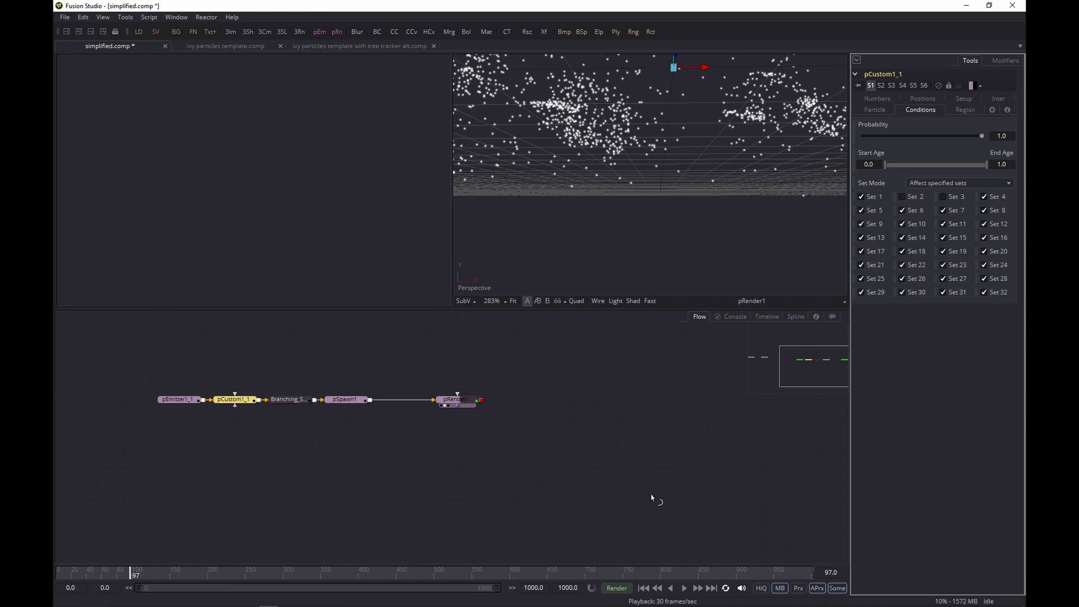
Un-bypass Branching_Spawn (Set 1), replay to frame 93, and orbit the 3D view of the clouds.
{"action": "scroll", "coordinate": [657, 175], "scroll_direction": "down", "scroll_amount": 2}
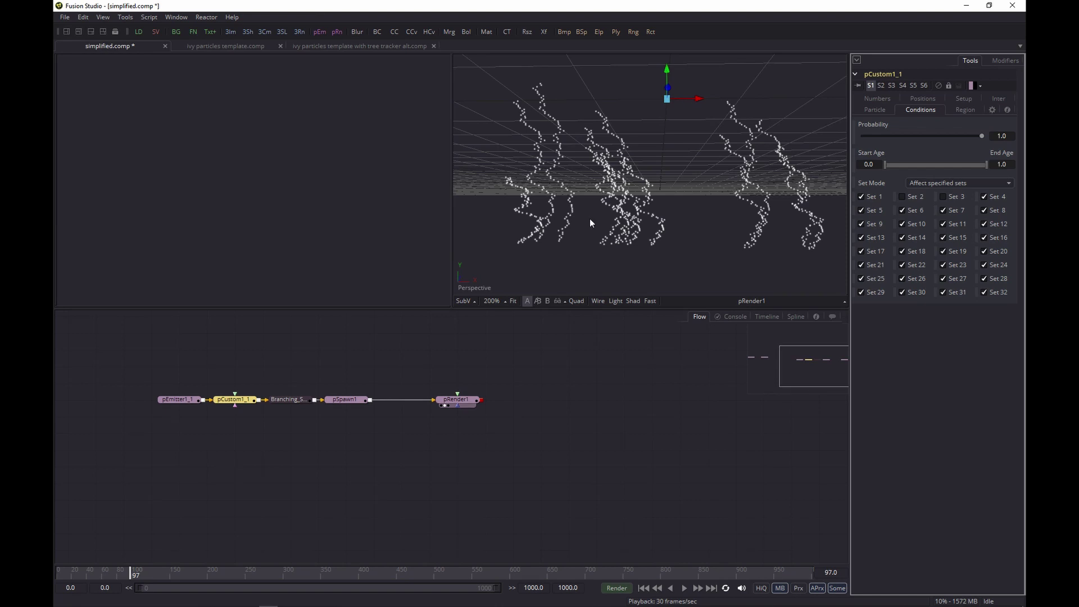
{"action": "left_click", "coordinate": [295, 399]}
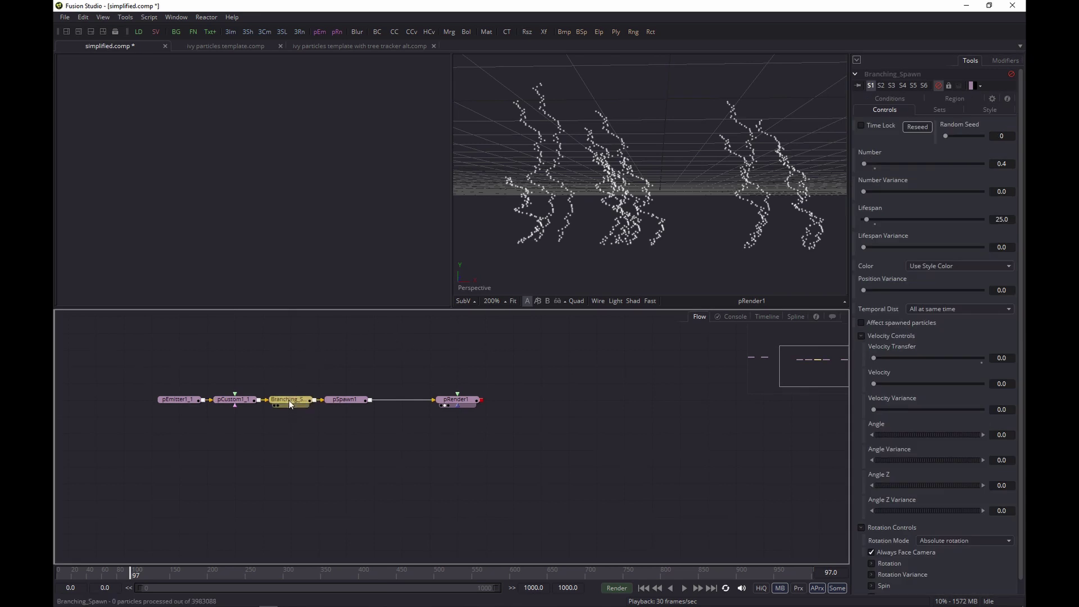
{"action": "left_click", "coordinate": [938, 109]}
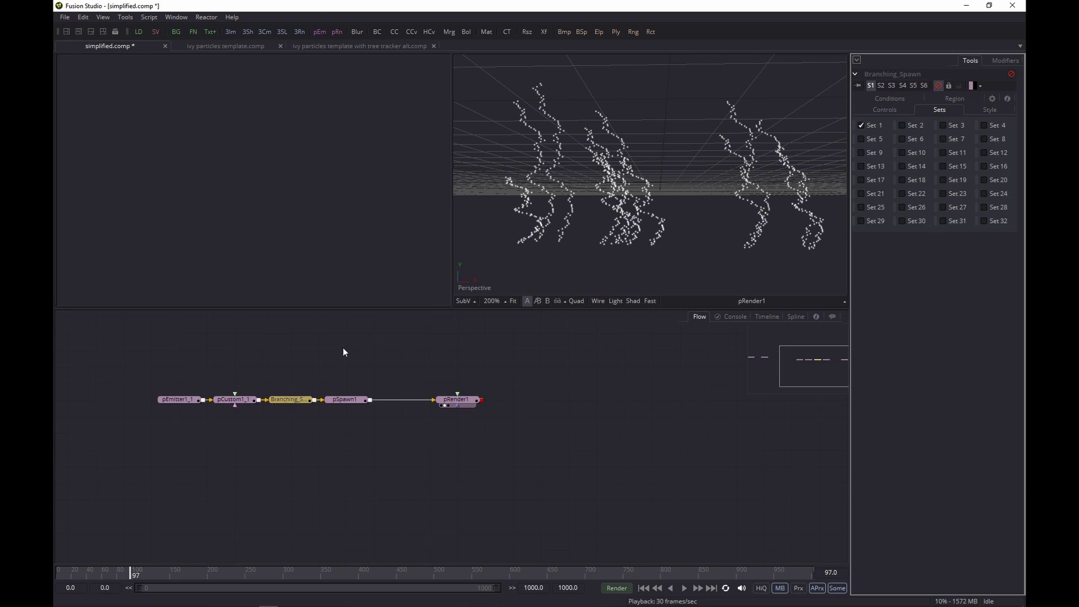
{"action": "key", "text": "ctrl+p"}
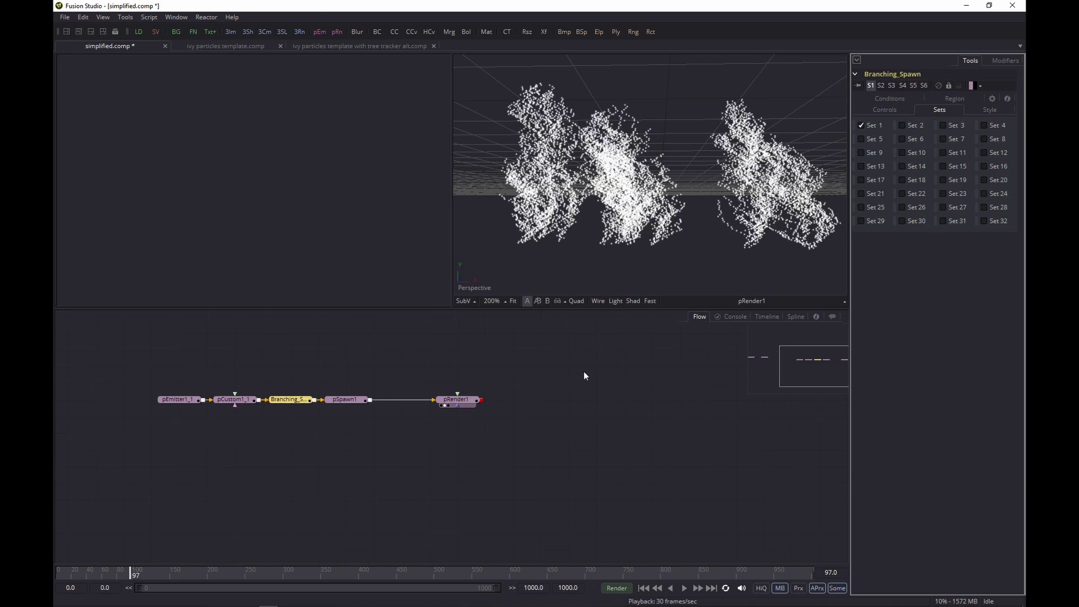
{"action": "left_click", "coordinate": [643, 588]}
{"action": "left_click", "coordinate": [684, 588]}
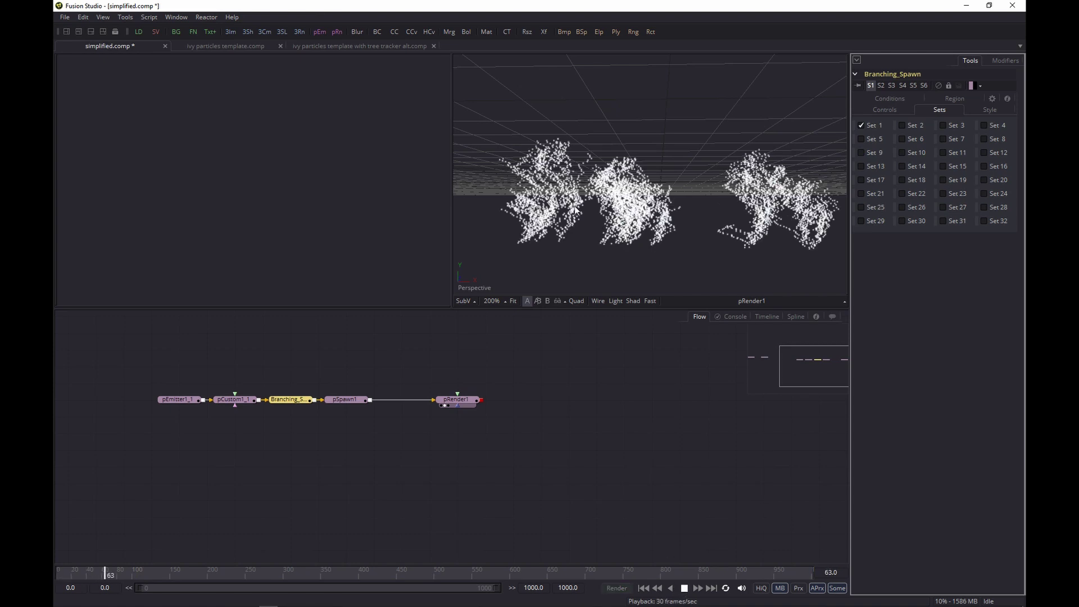
{"action": "key", "text": "space"}
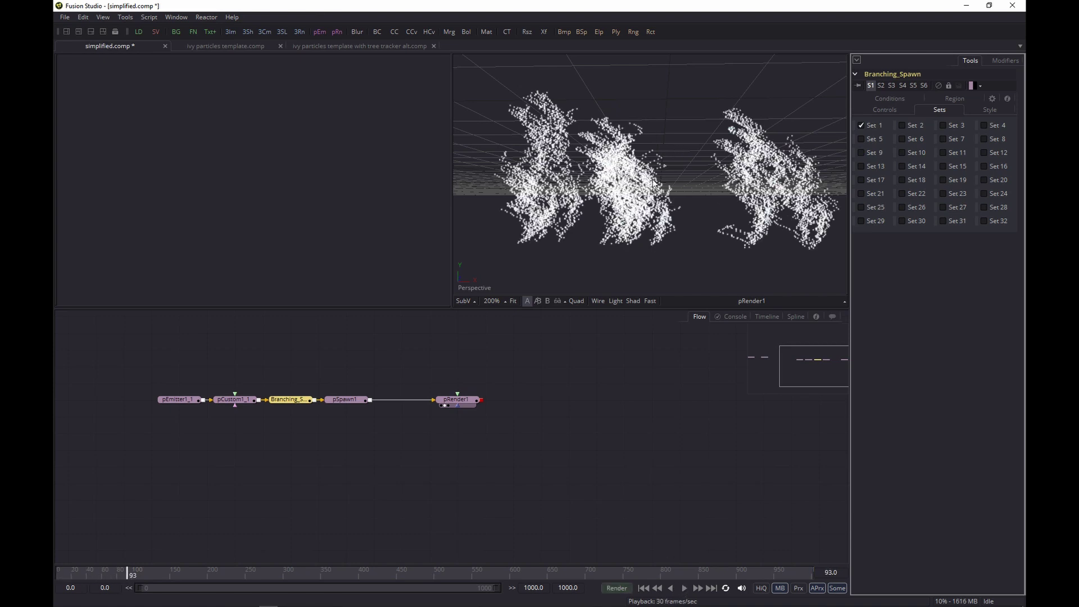
{"action": "left_click_drag", "start_coordinate": [654, 183], "coordinate": [673, 198]}
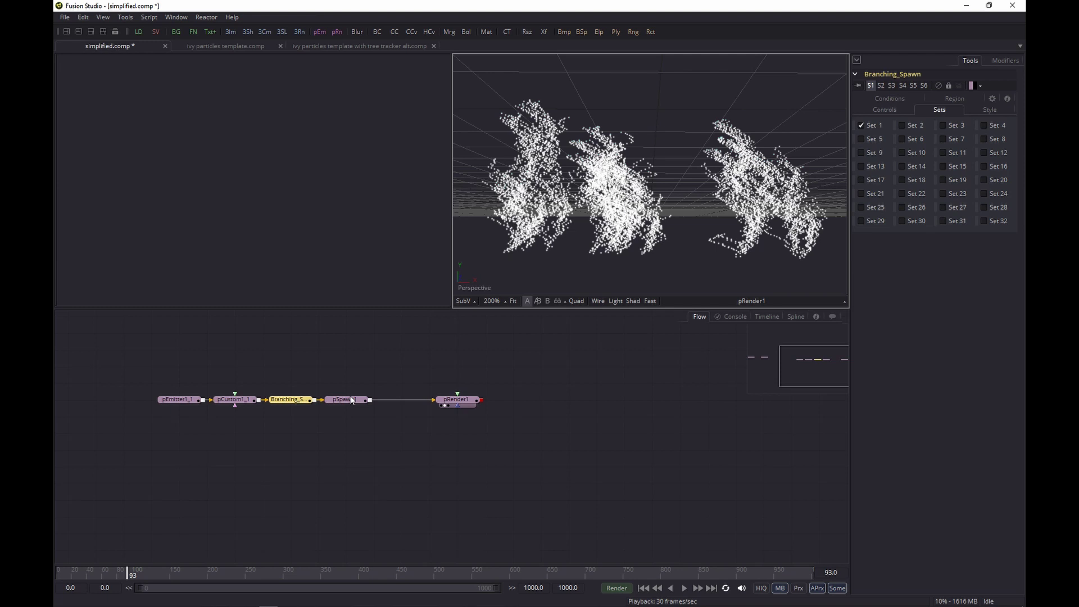
{"action": "left_click", "coordinate": [233, 400]}
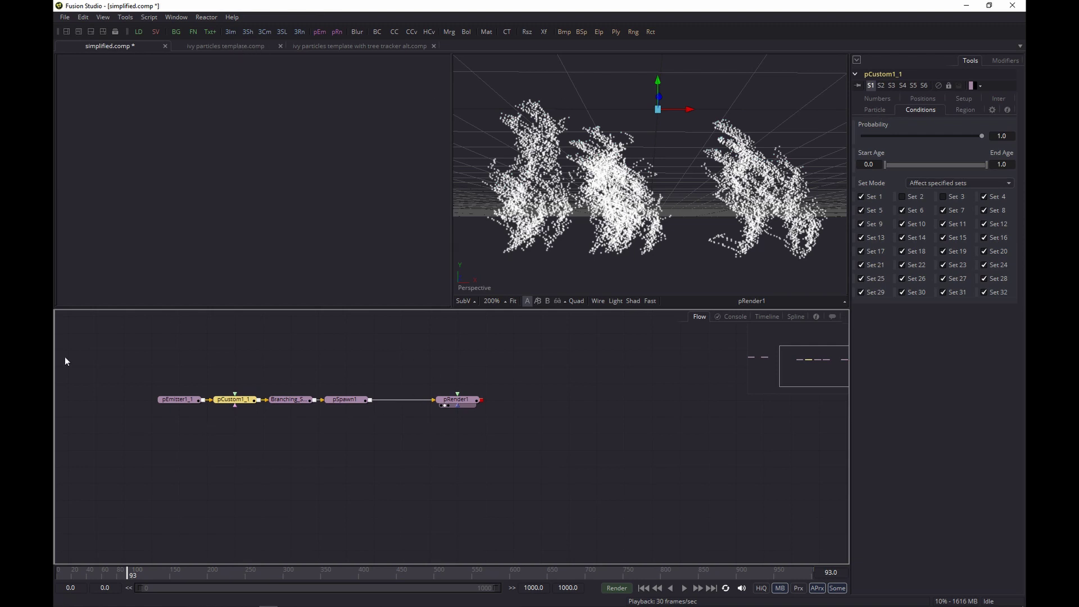
Switch to the ivy particles template.comp and inspect pEmitter1 and Branching_Spawn settings.
{"action": "left_click", "coordinate": [242, 49]}
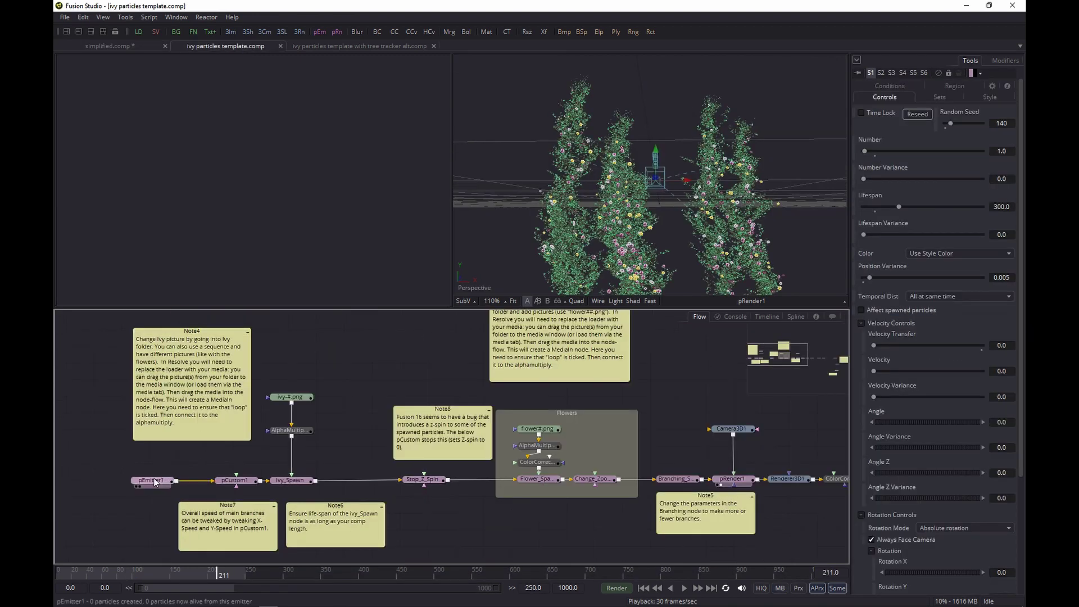
{"action": "left_click", "coordinate": [149, 484]}
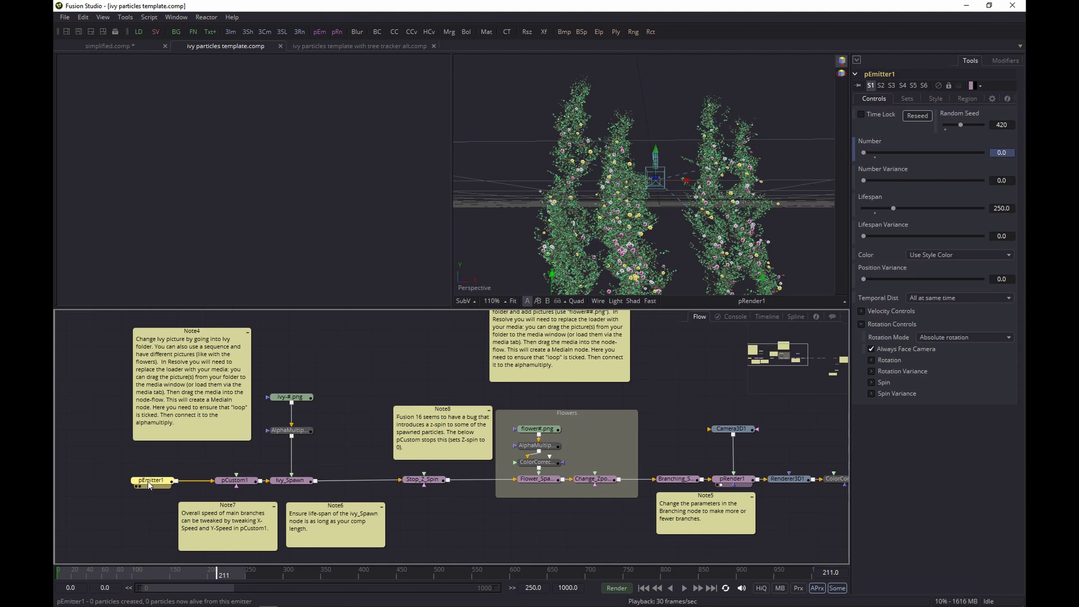
{"action": "left_click", "coordinate": [681, 479]}
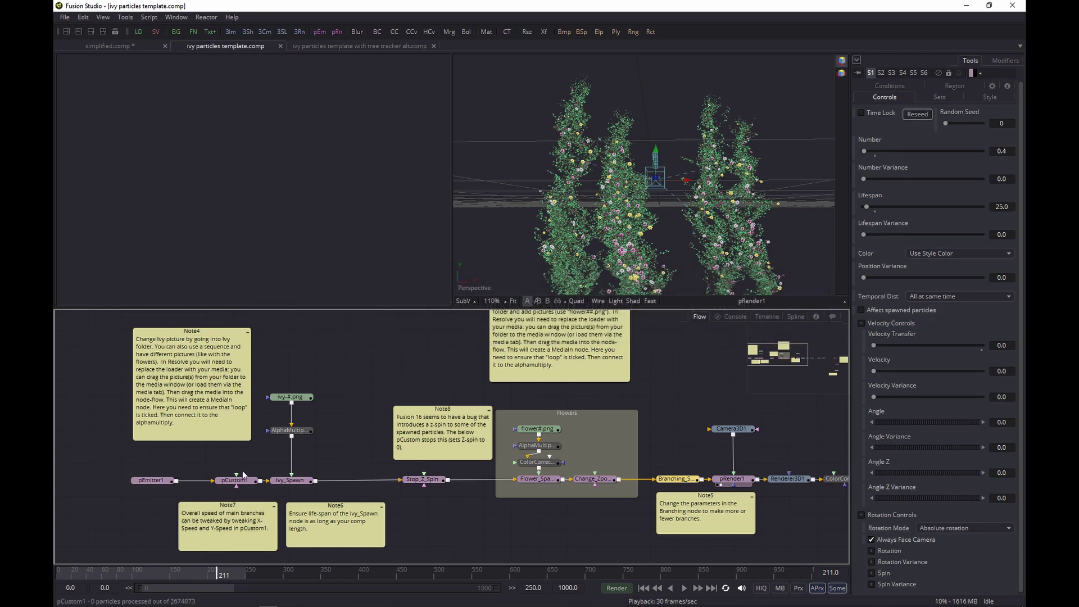
Preview the ivy-#.png leaf image in the left viewer and zoom in on it.
{"action": "left_click", "coordinate": [291, 398]}
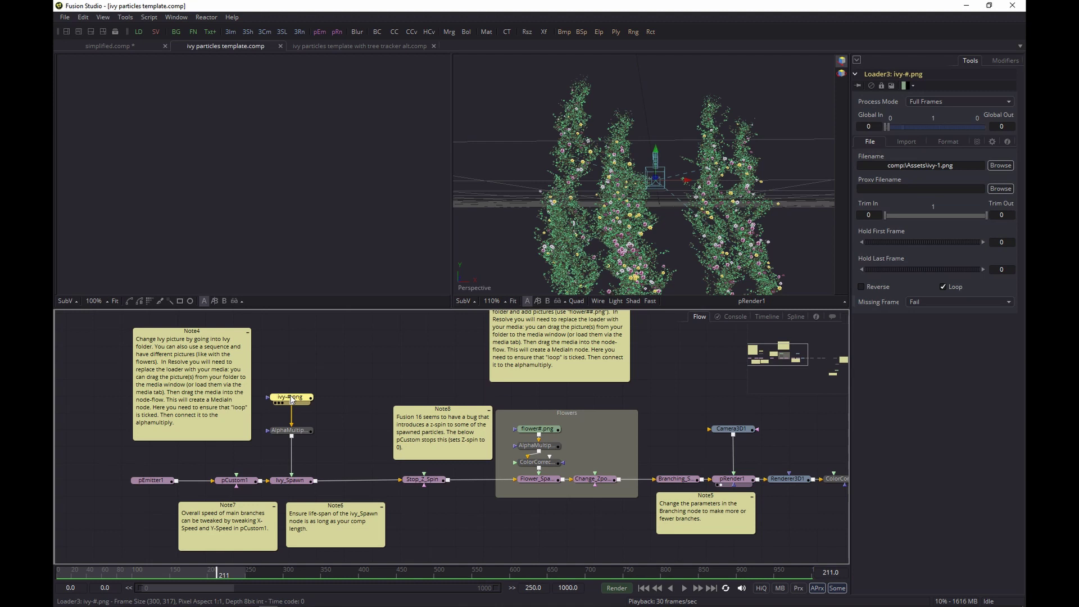
{"action": "left_click_drag", "start_coordinate": [292, 400], "coordinate": [265, 169]}
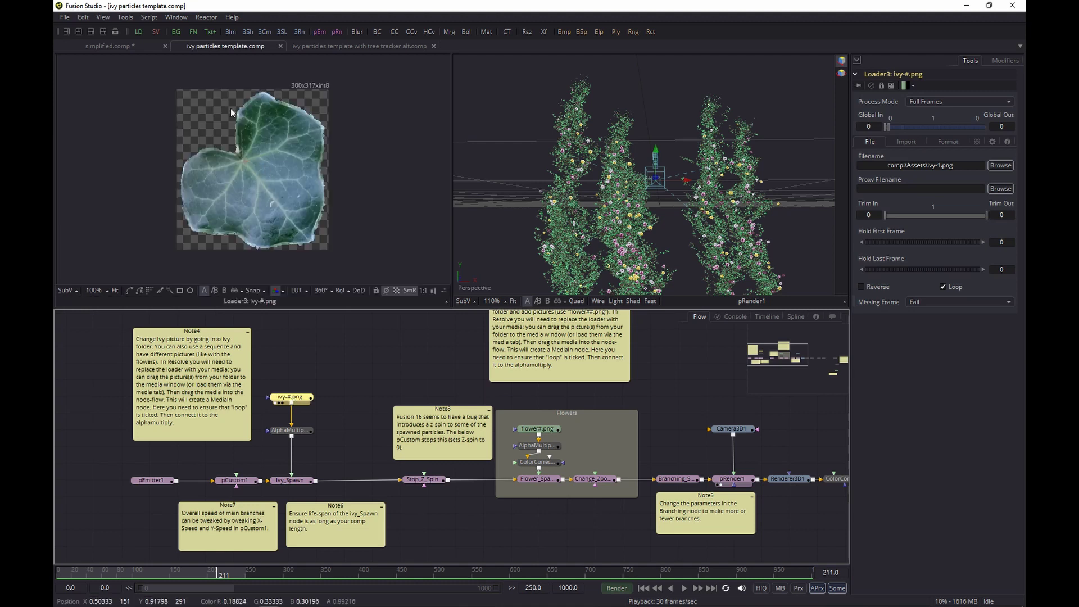
{"action": "scroll", "coordinate": [285, 108], "scroll_direction": "up", "scroll_amount": 3}
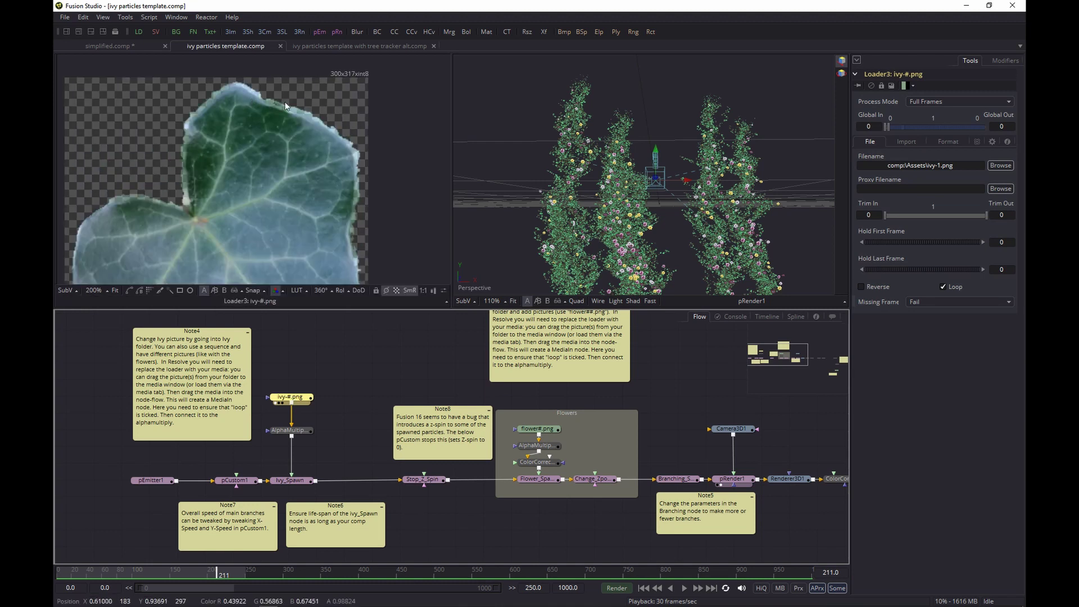
{"action": "scroll", "coordinate": [337, 135], "scroll_direction": "down", "scroll_amount": 2}
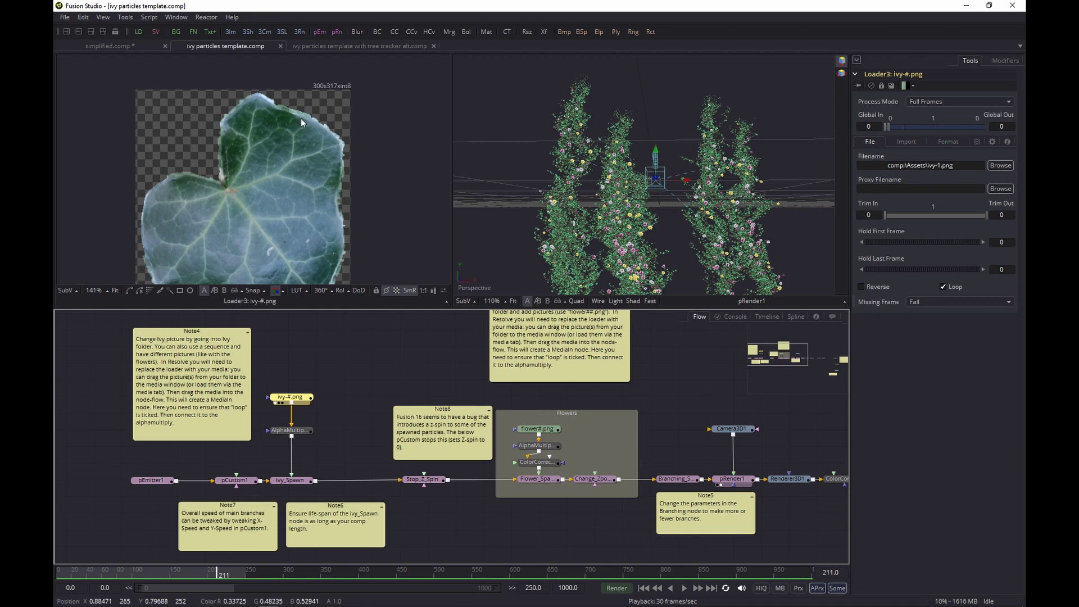
Inspect AlphaMultiply1, then bring up the flower#.png loader settings (flower1.png, frames 0–3, Loop).
{"action": "left_click", "coordinate": [293, 434]}
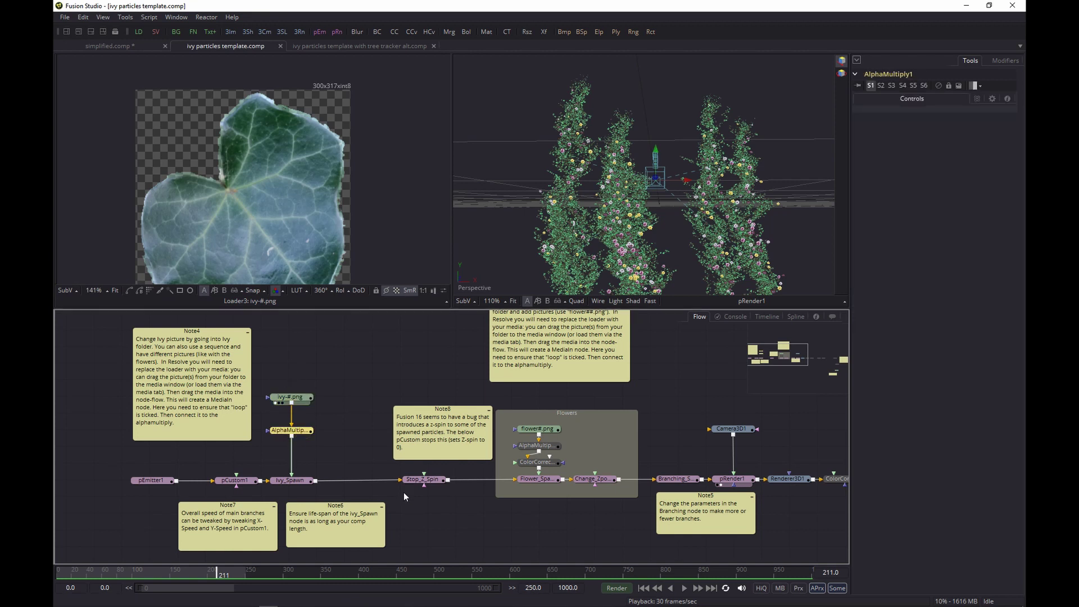
{"action": "left_click", "coordinate": [295, 403]}
{"action": "left_click_drag", "start_coordinate": [363, 393], "coordinate": [282, 373]}
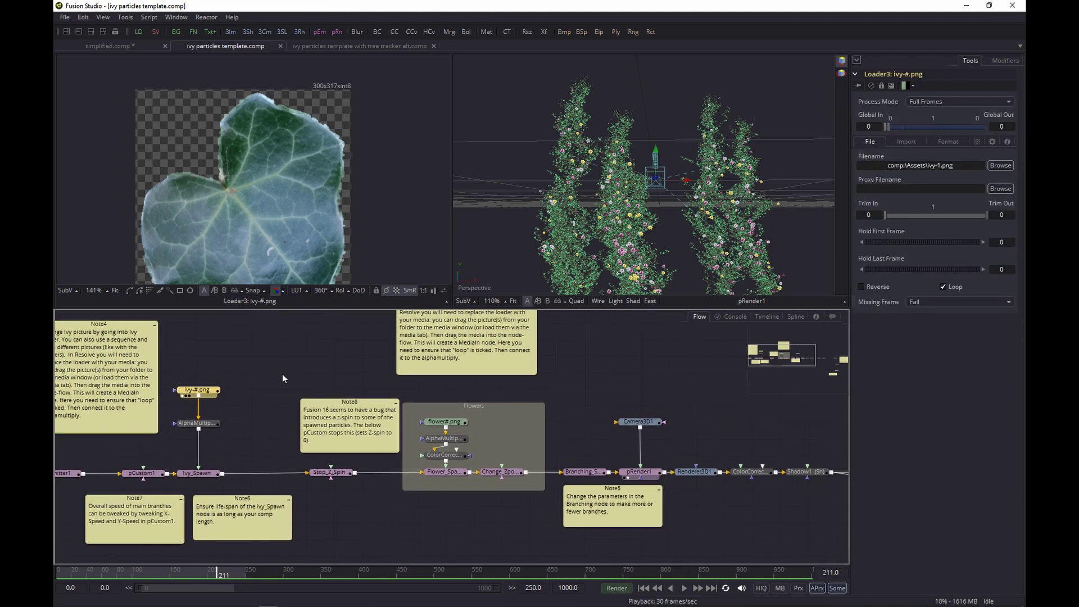
{"action": "left_click", "coordinate": [453, 424]}
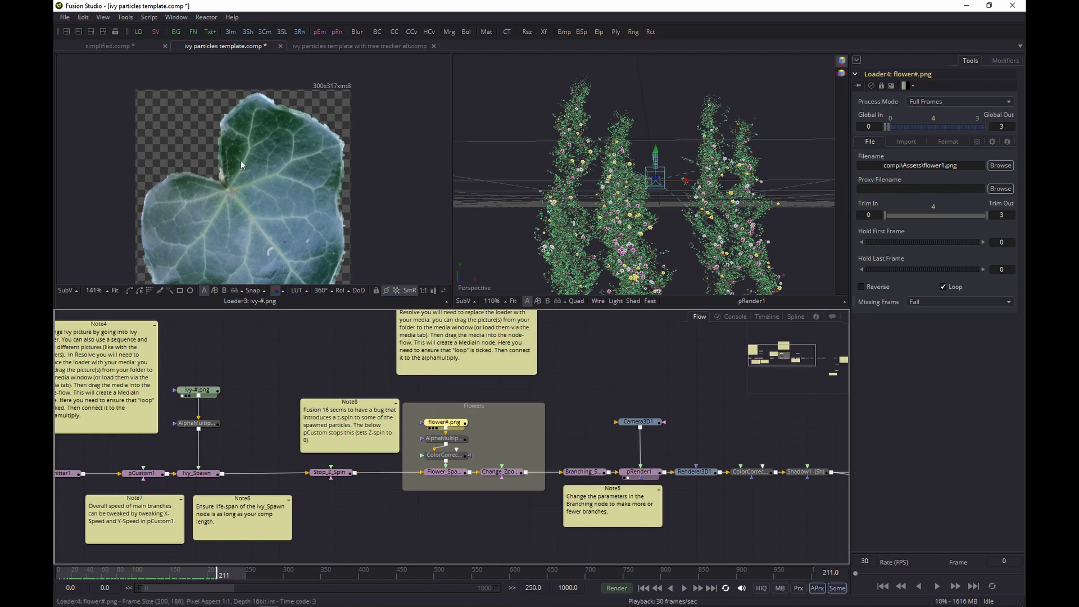
Preview the flower sequence, play the animation, then show the ivy-#.png loader's image in viewer 1.
{"action": "left_click_drag", "start_coordinate": [241, 161], "coordinate": [241, 160]}
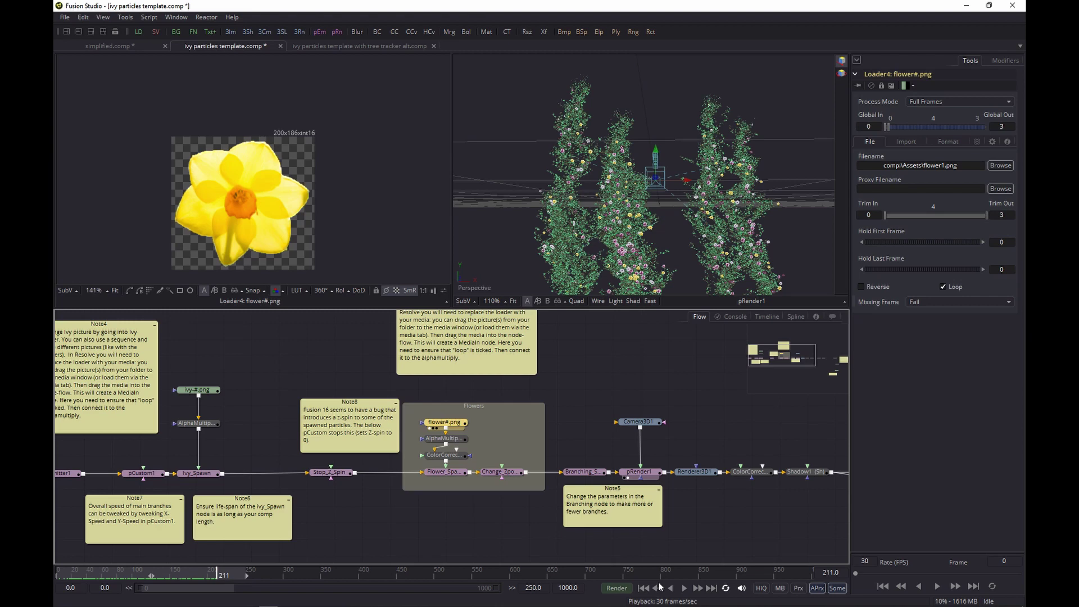
{"action": "left_click", "coordinate": [644, 588]}
{"action": "left_click", "coordinate": [684, 587]}
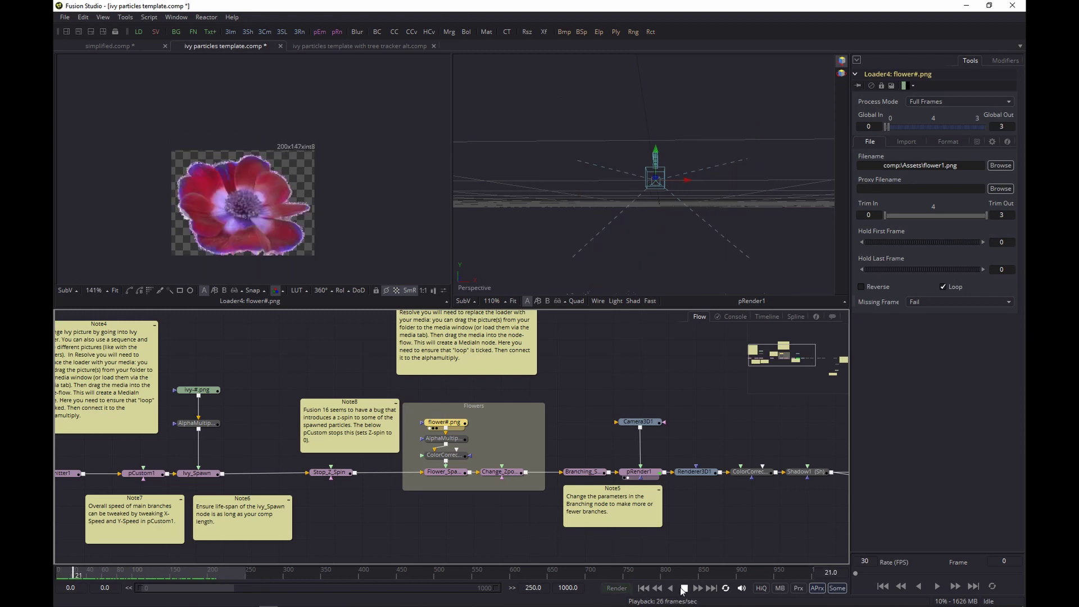
{"action": "key", "text": "space"}
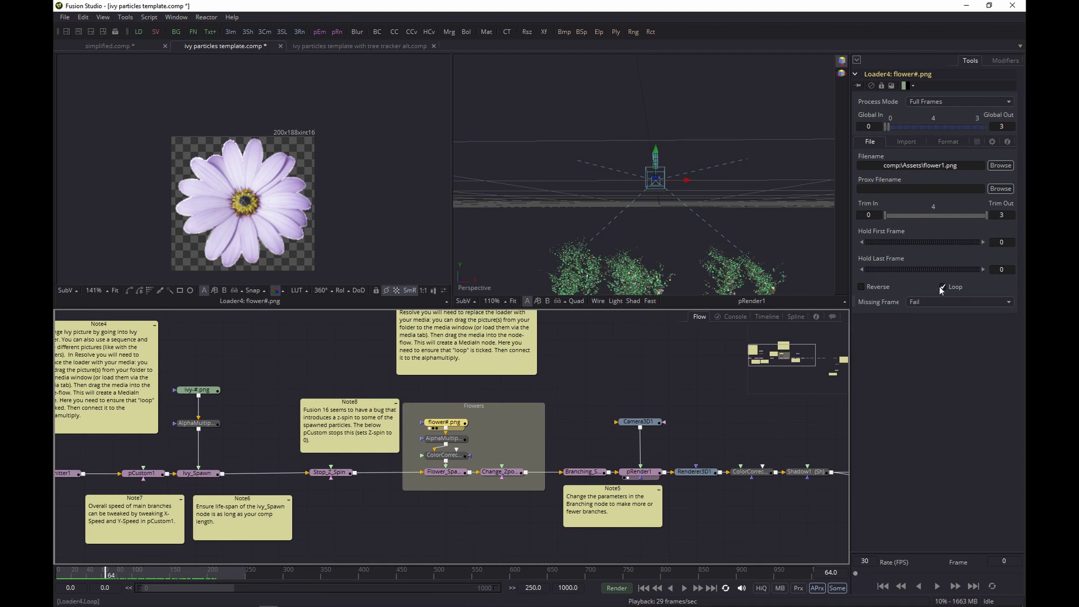
{"action": "left_click", "coordinate": [213, 390]}
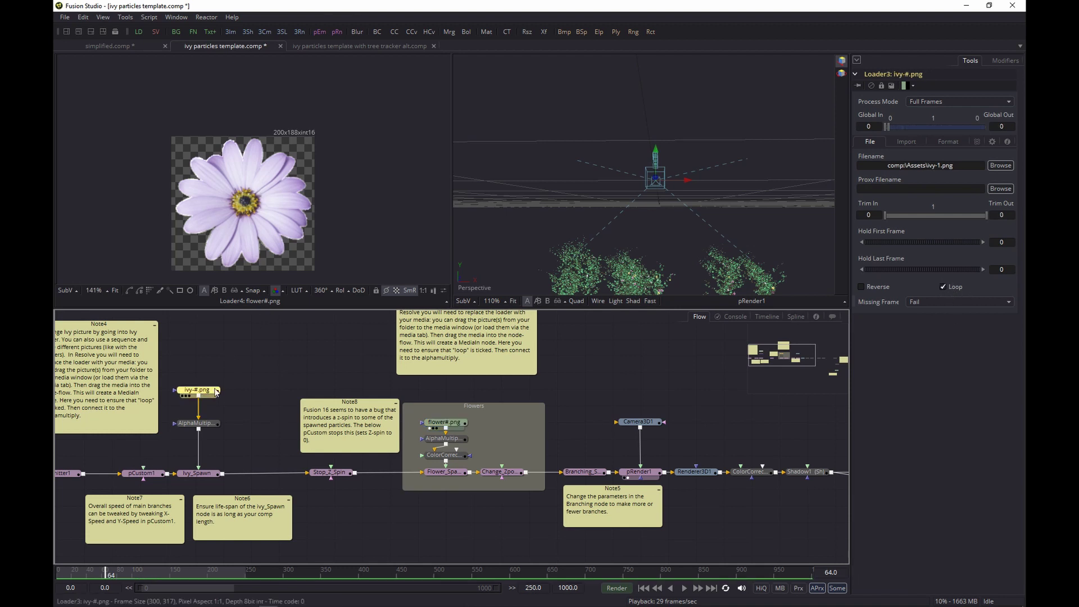
{"action": "key", "text": "1"}
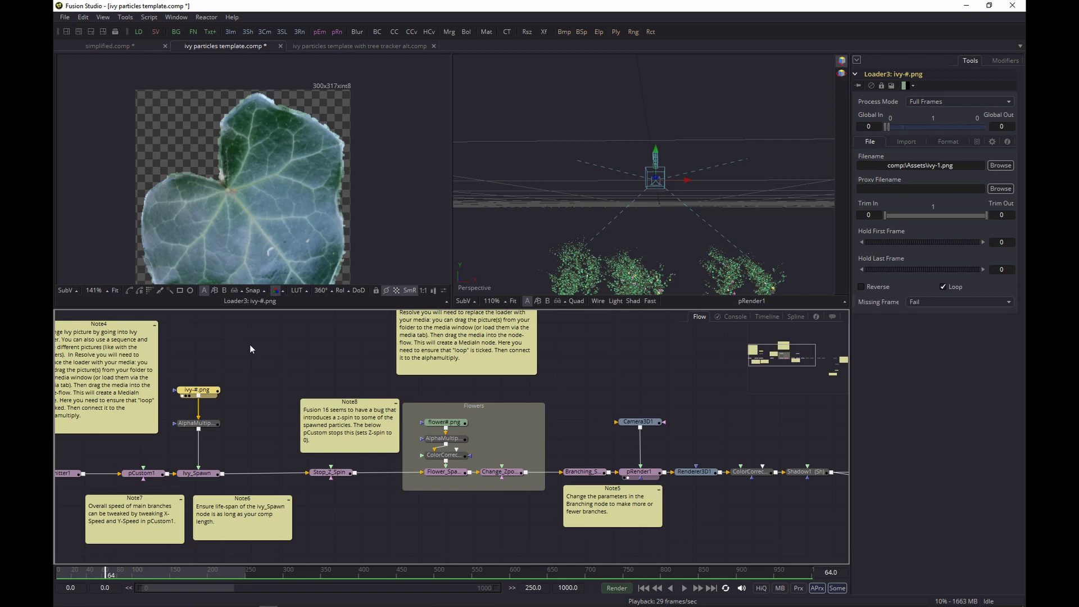
Review Flower_Spawn's Conditions: Probability 0.015 with Sets 2 and 3 excluded.
{"action": "left_click", "coordinate": [199, 474]}
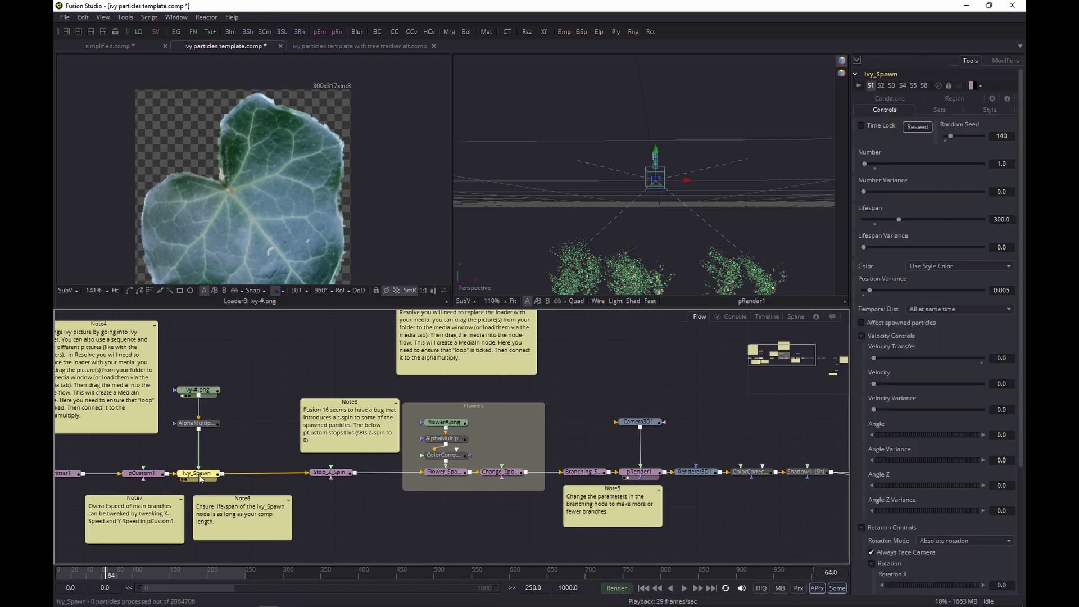
{"action": "left_click", "coordinate": [452, 474]}
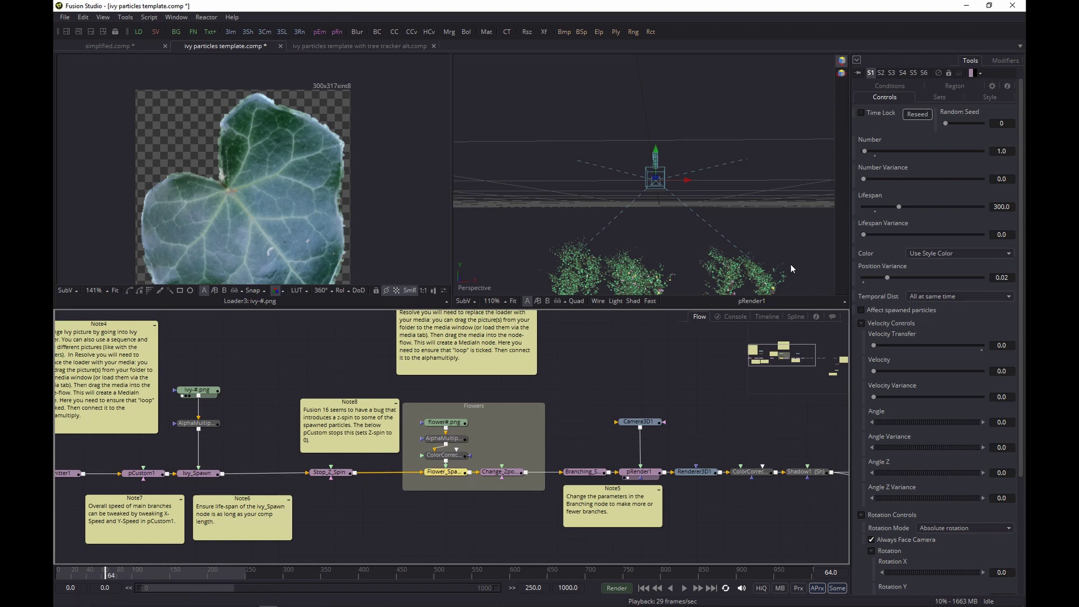
{"action": "left_click", "coordinate": [895, 85]}
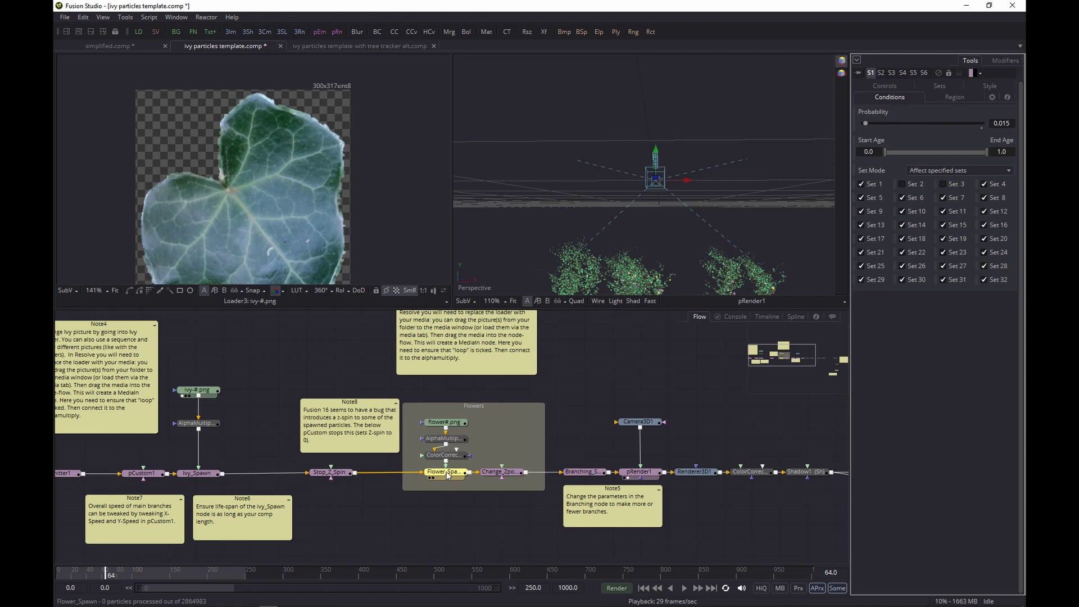
Orbit the 3D view down to ground level and zoom in on the ivy and flowers.
{"action": "left_click_drag", "start_coordinate": [668, 247], "coordinate": [709, 221]}
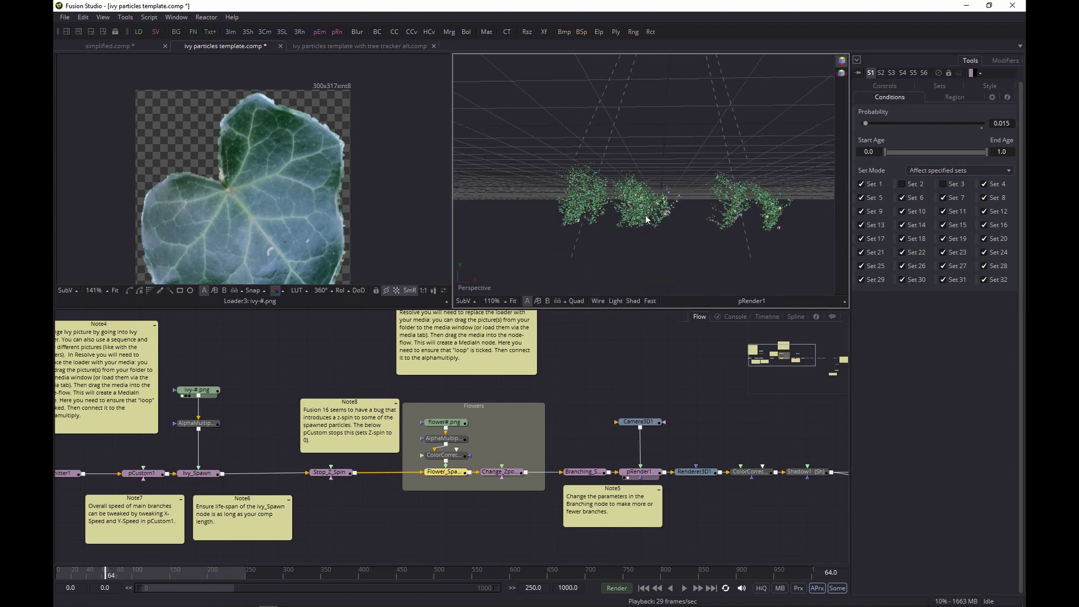
{"action": "scroll", "coordinate": [645, 215], "scroll_direction": "up", "scroll_amount": 4}
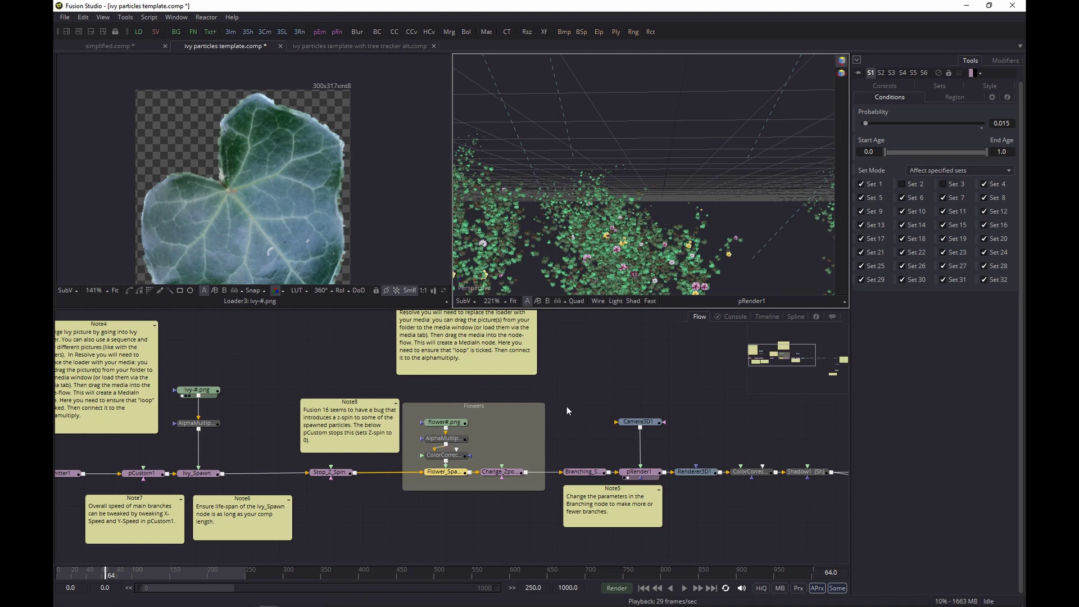
{"action": "scroll", "coordinate": [450, 402], "scroll_direction": "left", "scroll_amount": 3}
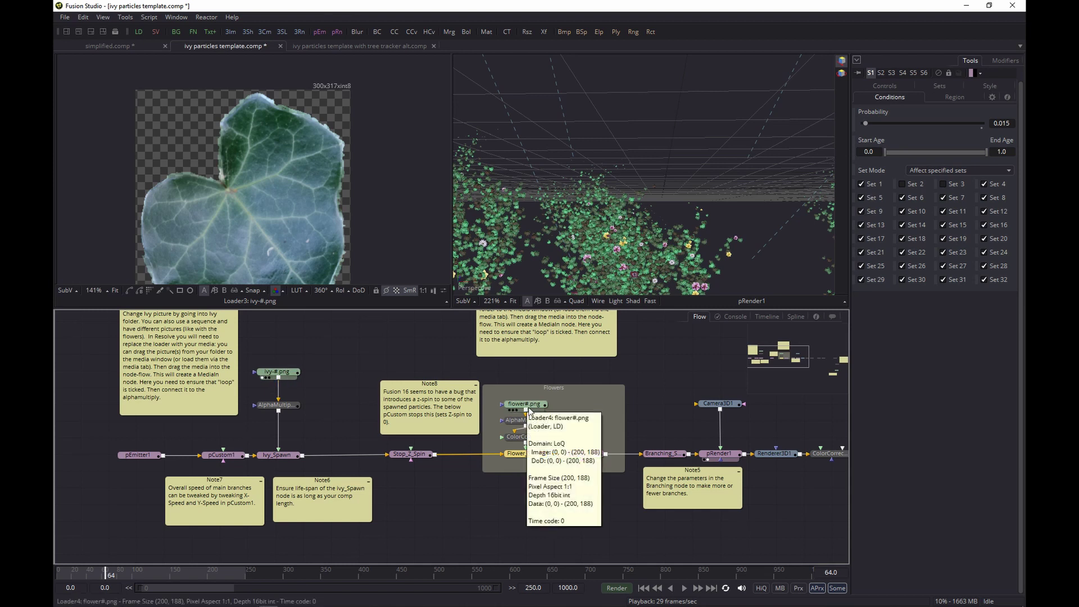
Show Ivy_Spawn's Style settings: Bitmap style, Size 0.008, Size Variance 0.005, Lock Color Variance.
{"action": "left_click", "coordinate": [293, 456]}
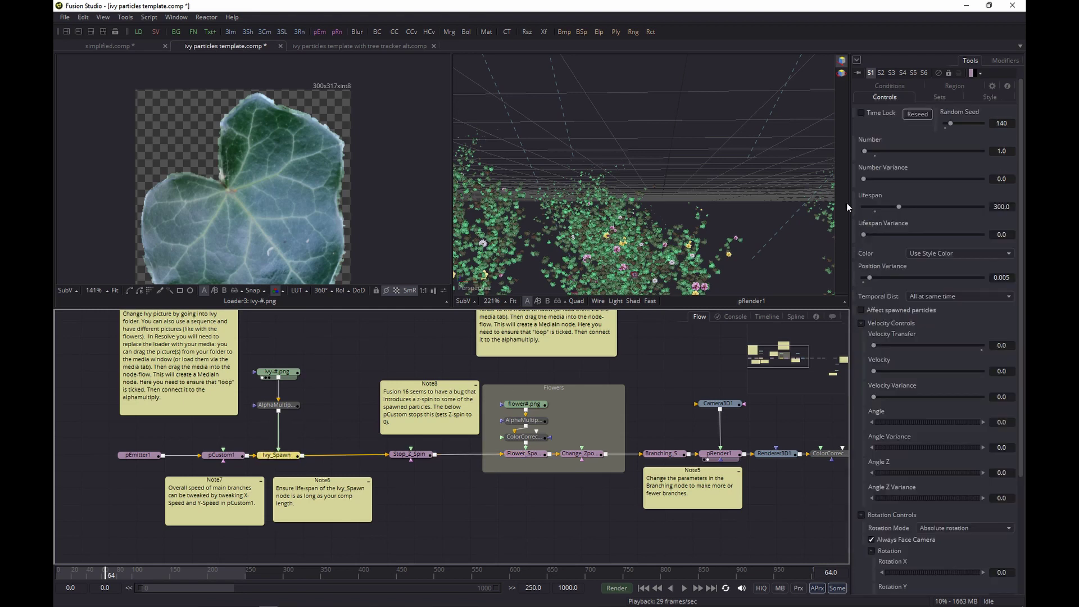
{"action": "left_click", "coordinate": [997, 94]}
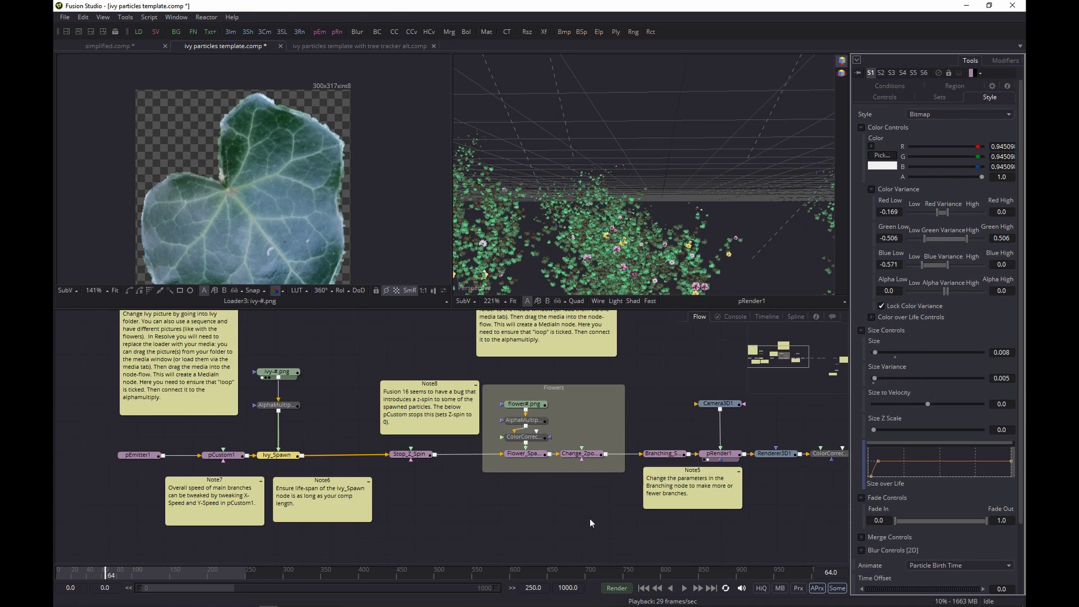
{"action": "left_click_drag", "start_coordinate": [589, 518], "coordinate": [556, 523]}
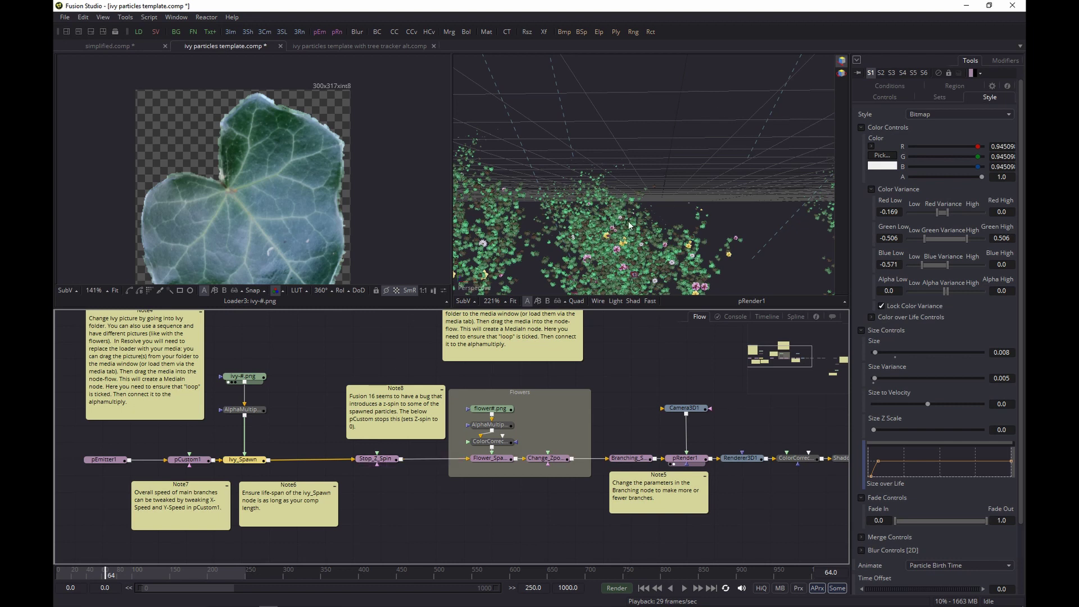
Display Stop_Z_Spin's Particle expressions, scrolled down to Spin Z held at 0.
{"action": "left_click", "coordinate": [371, 460]}
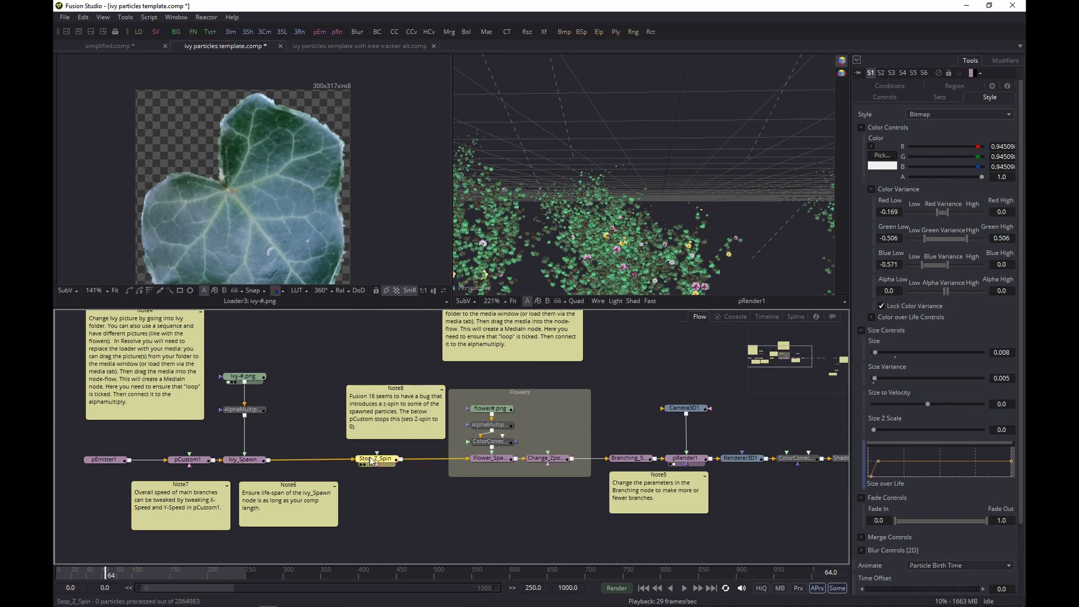
{"action": "left_click", "coordinate": [874, 110]}
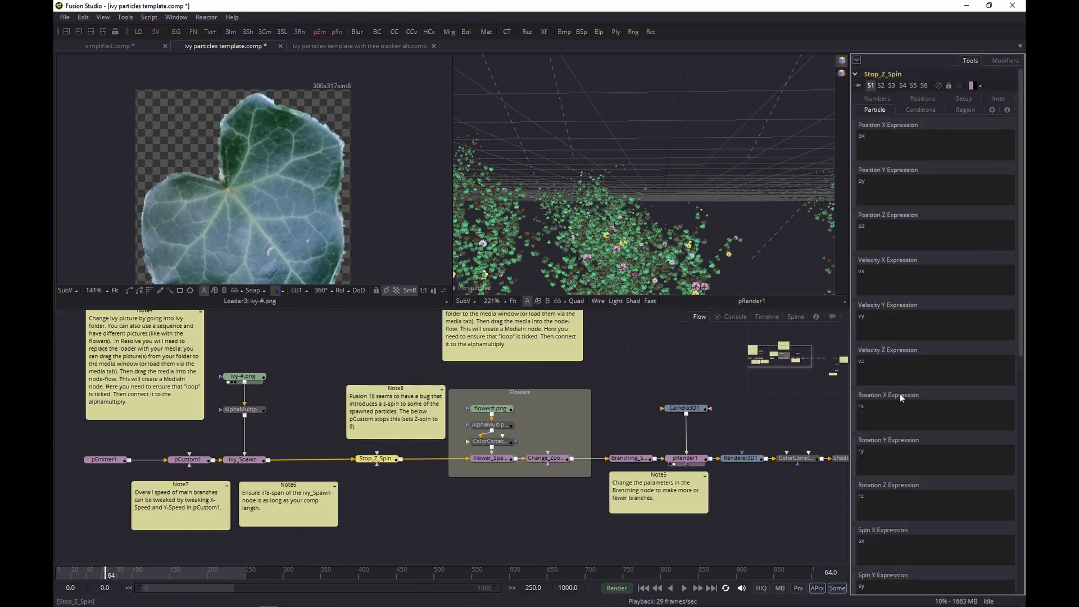
{"action": "scroll", "coordinate": [899, 393], "scroll_direction": "down", "scroll_amount": 4}
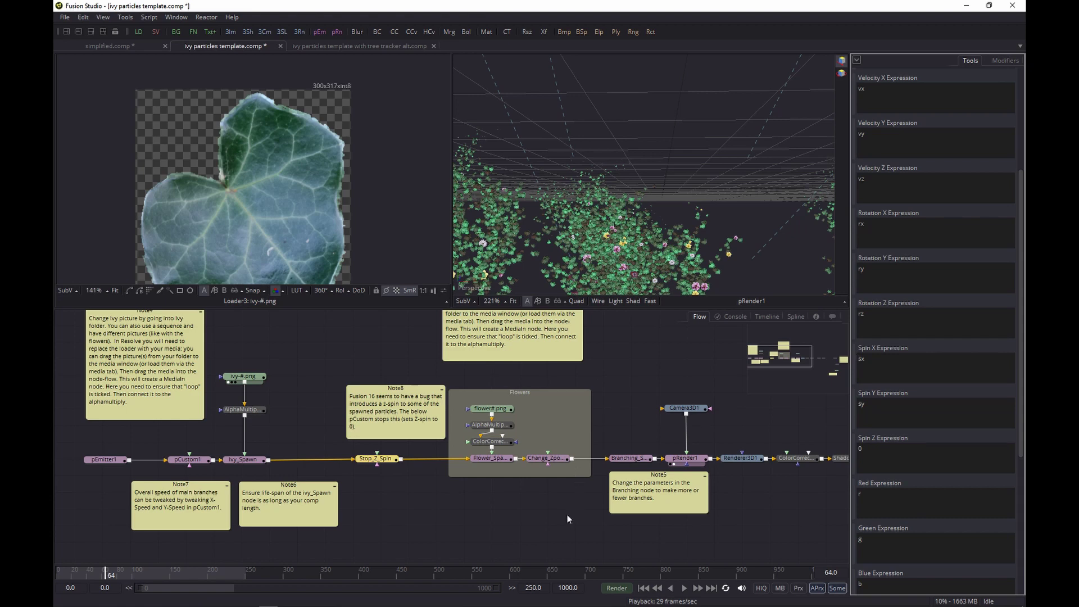
{"action": "left_click_drag", "start_coordinate": [568, 514], "coordinate": [382, 507]}
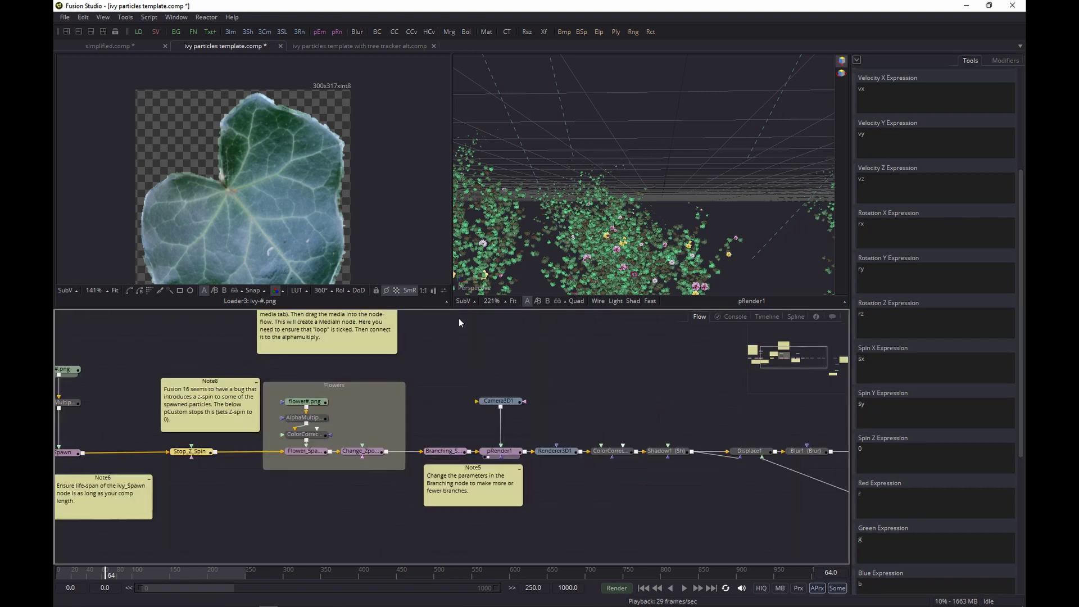
Select pRender1 and Renderer3D1, then pan the Flow to reveal Merge1 and Resize1.
{"action": "left_click", "coordinate": [499, 451]}
{"action": "left_click", "coordinate": [554, 451]}
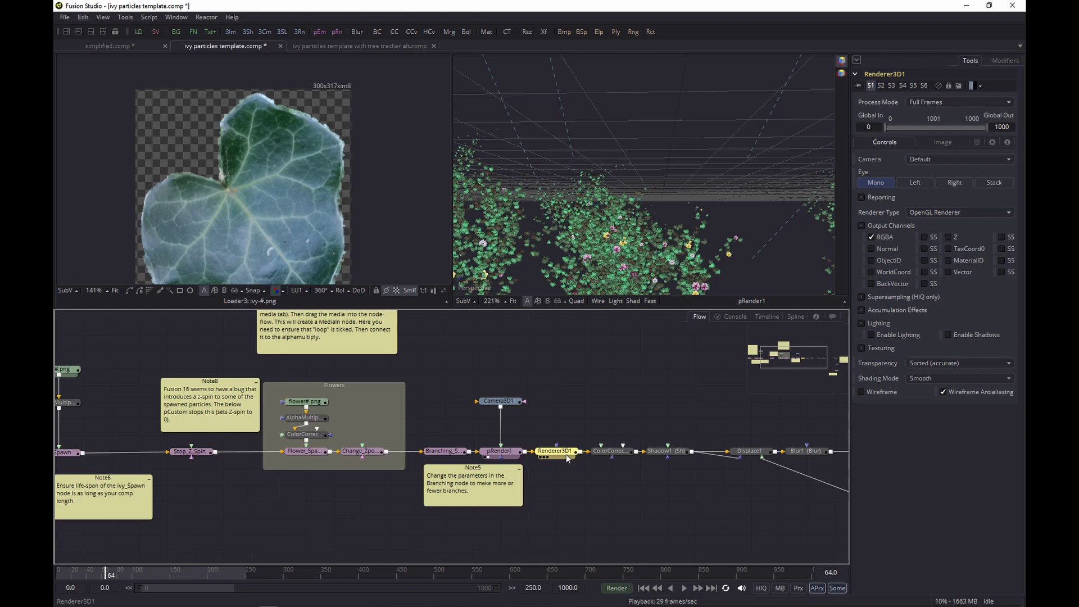
{"action": "left_click_drag", "start_coordinate": [592, 406], "coordinate": [450, 414]}
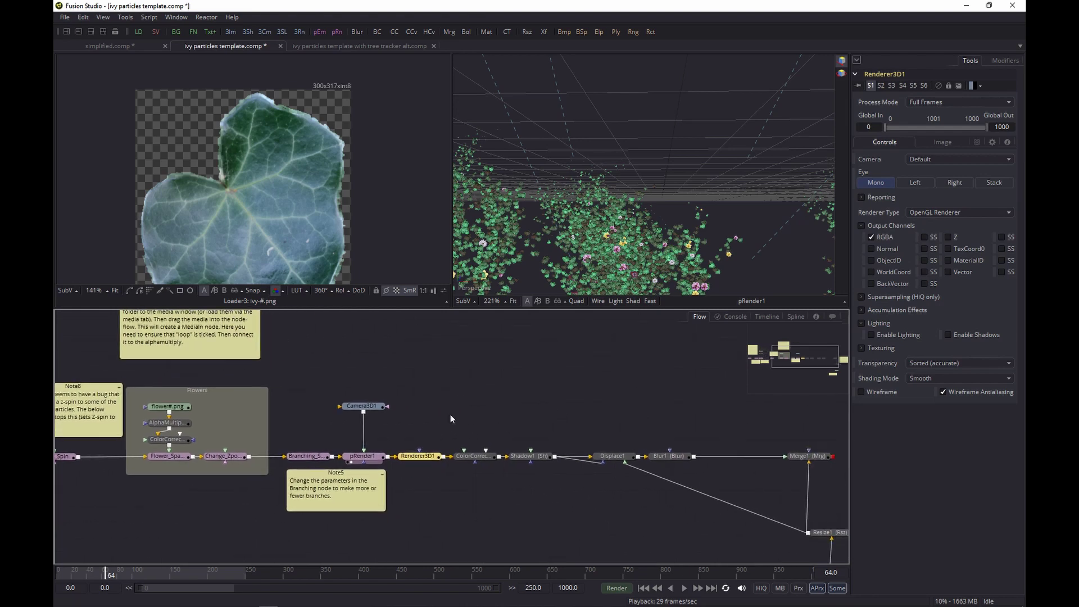
Show ColorCorrector2's settings and Shadow1's ivy-and-flowers output at 200% in the right viewer.
{"action": "left_click", "coordinate": [473, 457]}
{"action": "key", "text": "2"}
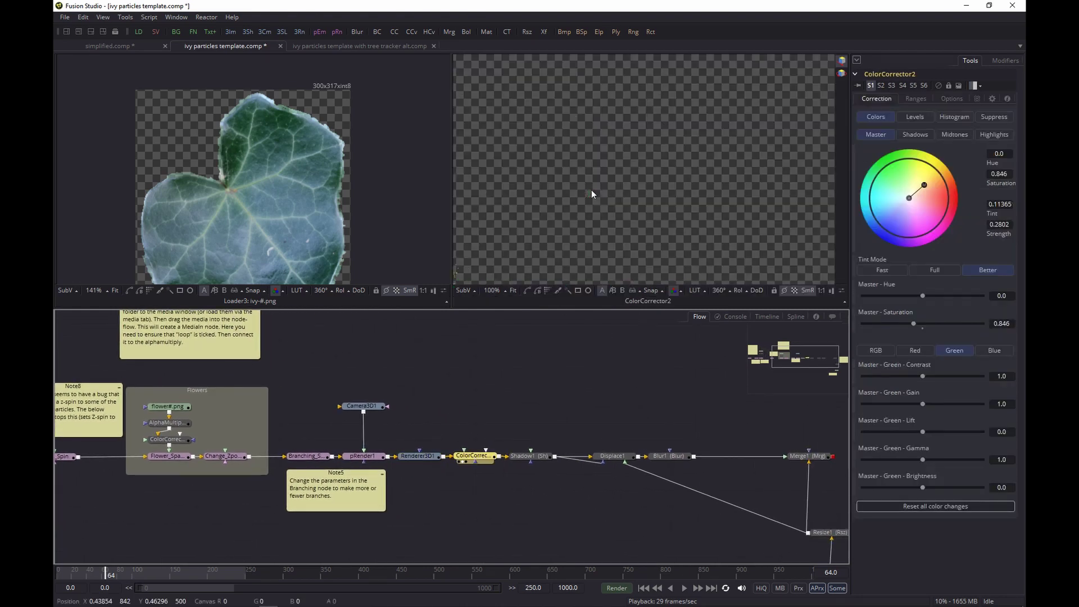
{"action": "scroll", "coordinate": [623, 242], "scroll_direction": "down", "scroll_amount": 4}
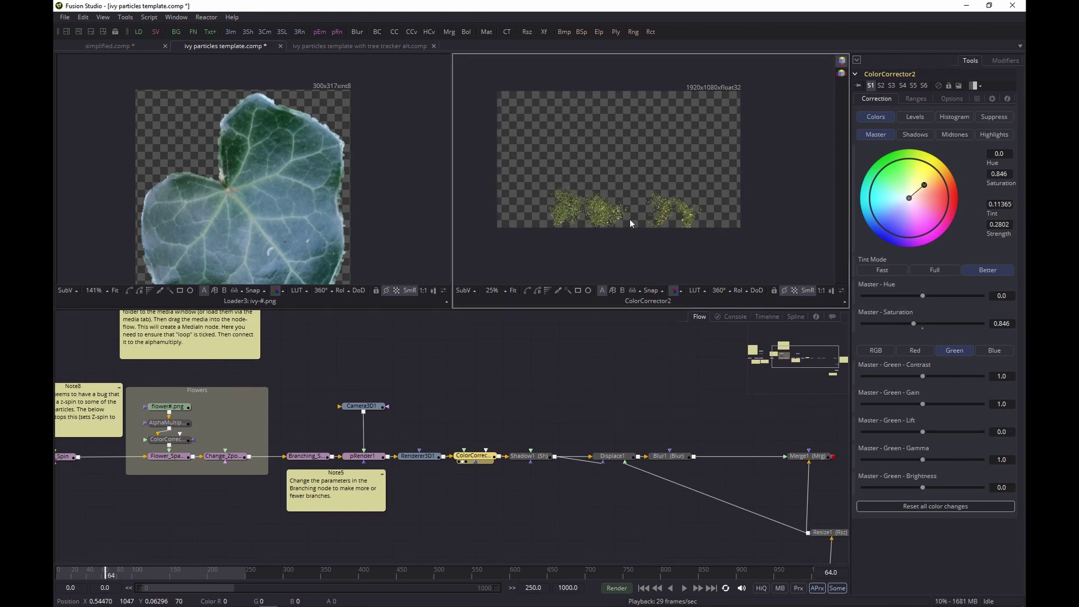
{"action": "left_click_drag", "start_coordinate": [531, 456], "coordinate": [615, 170]}
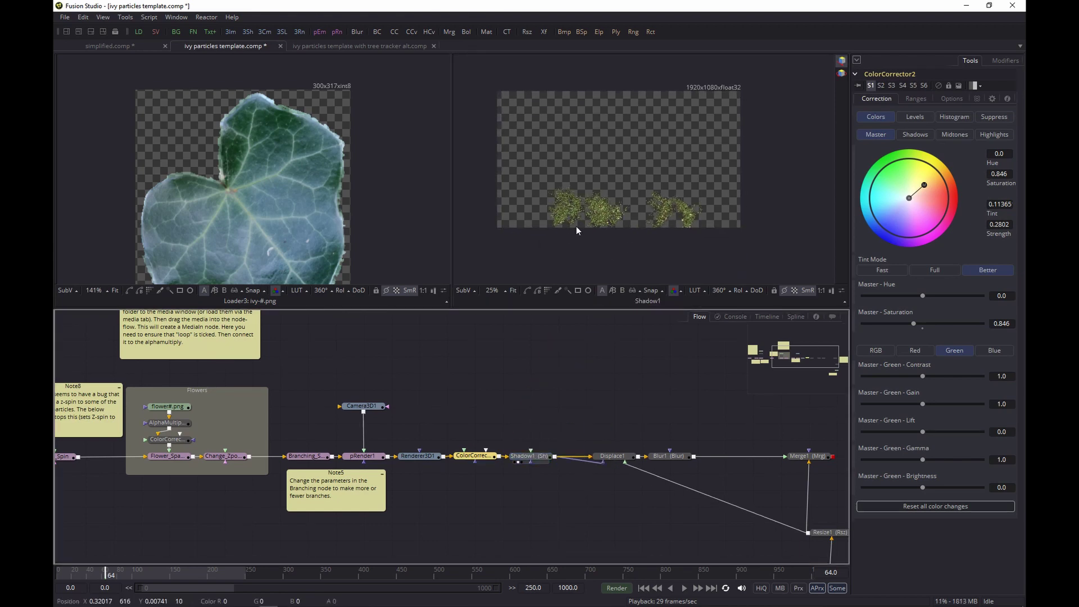
{"action": "scroll", "coordinate": [577, 212], "scroll_direction": "up", "scroll_amount": 4}
{"action": "scroll", "coordinate": [577, 213], "scroll_direction": "up", "scroll_amount": 3}
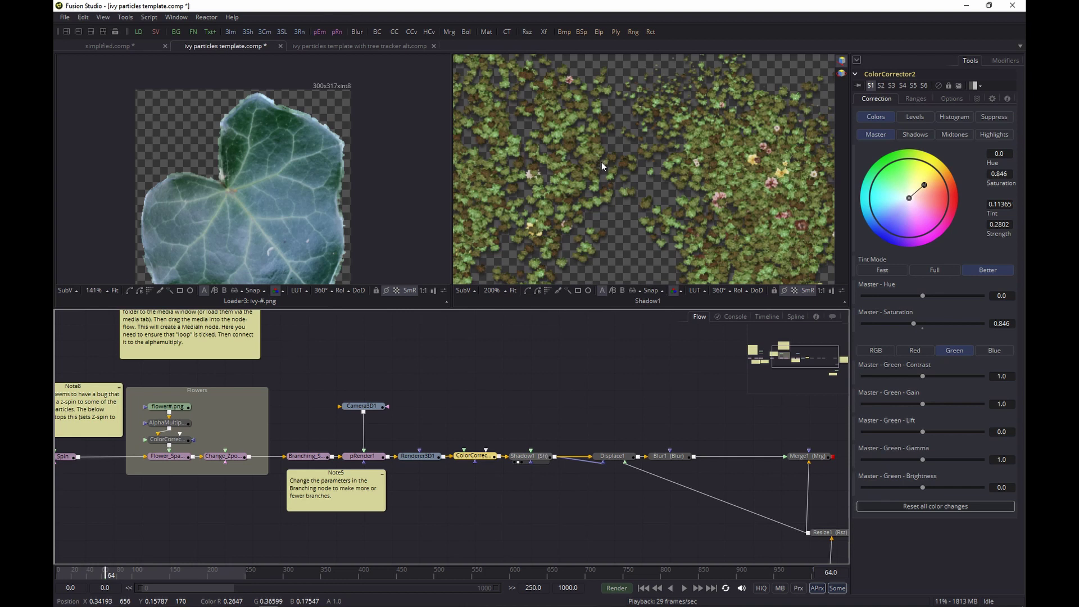
Check Displace1's settings and view Merge1's result, repositioning it in the viewer.
{"action": "left_click", "coordinate": [618, 460]}
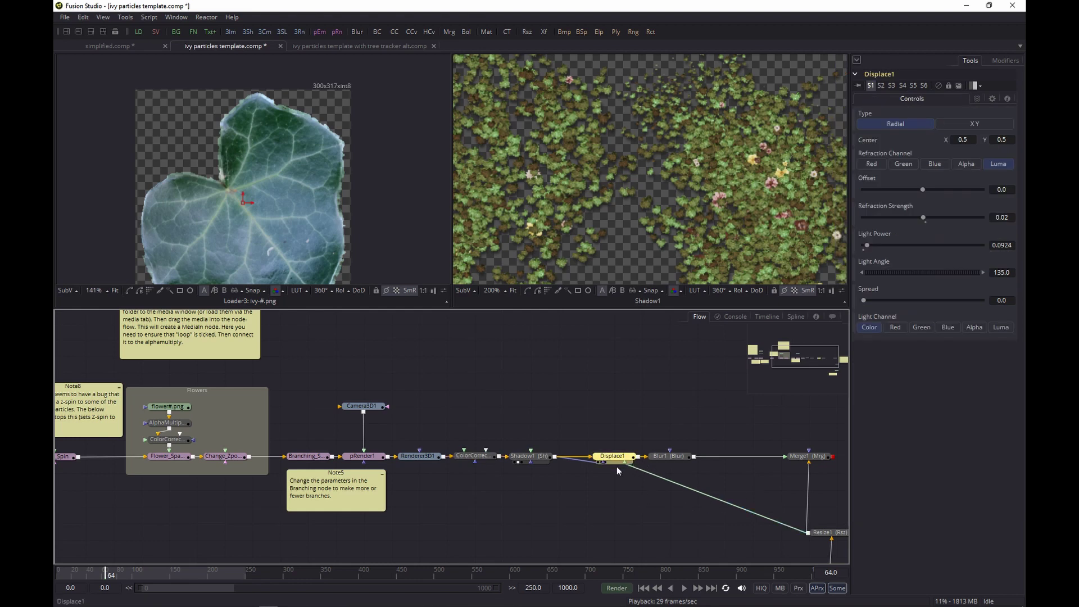
{"action": "left_click_drag", "start_coordinate": [823, 502], "coordinate": [716, 170]}
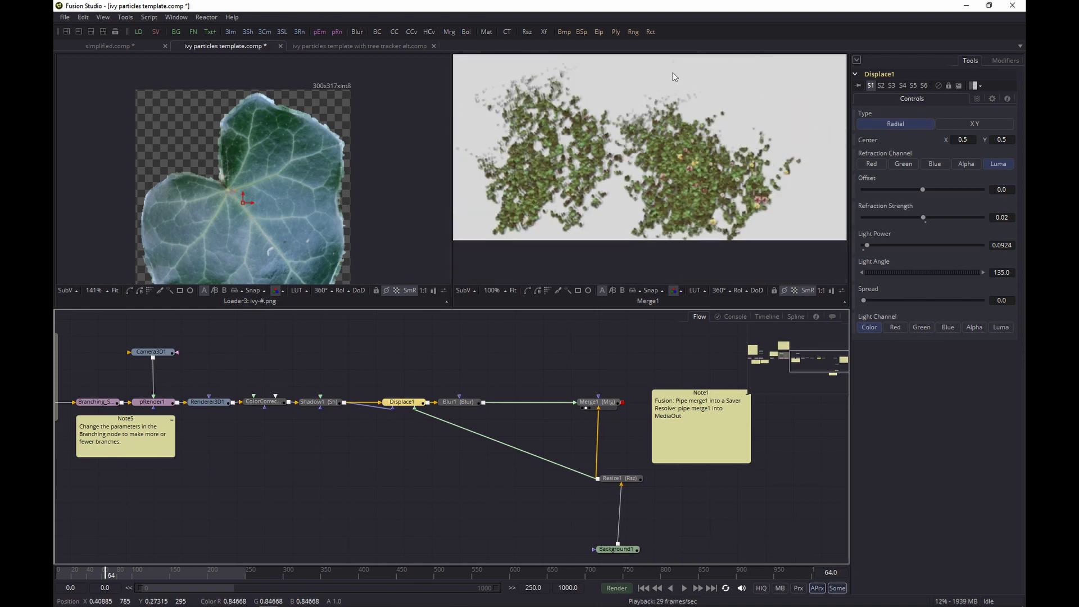
{"action": "left_click_drag", "start_coordinate": [596, 133], "coordinate": [642, 161]}
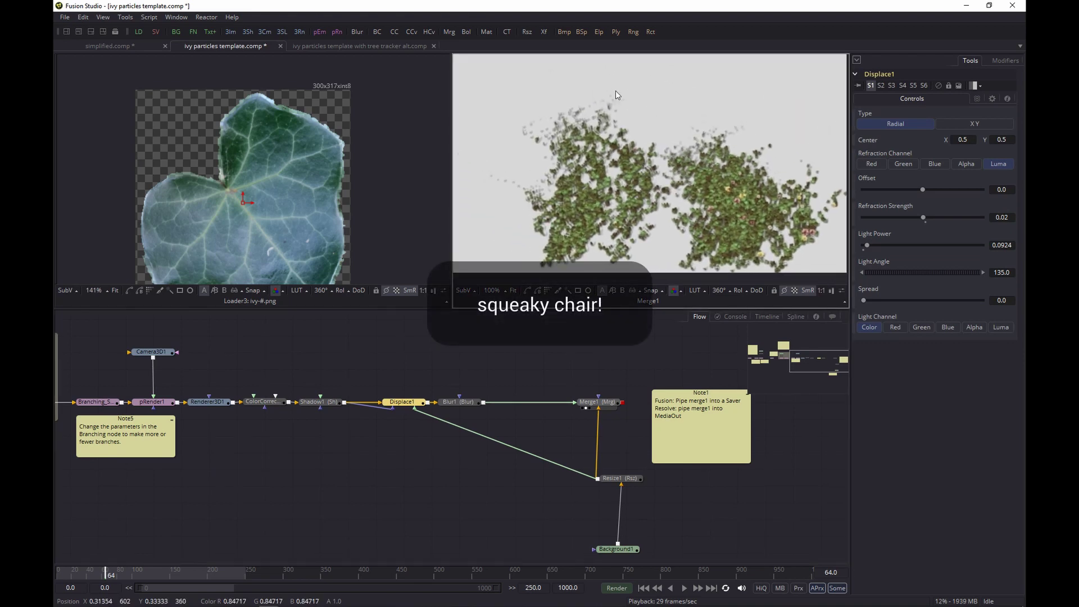
{"action": "scroll", "coordinate": [543, 122], "scroll_direction": "down", "scroll_amount": 2}
Show Blur1's softened ivy (Blur Size 0.5, Blend 1.0) enlarged to 400% in the right viewer.
{"action": "left_click_drag", "start_coordinate": [641, 101], "coordinate": [654, 171]}
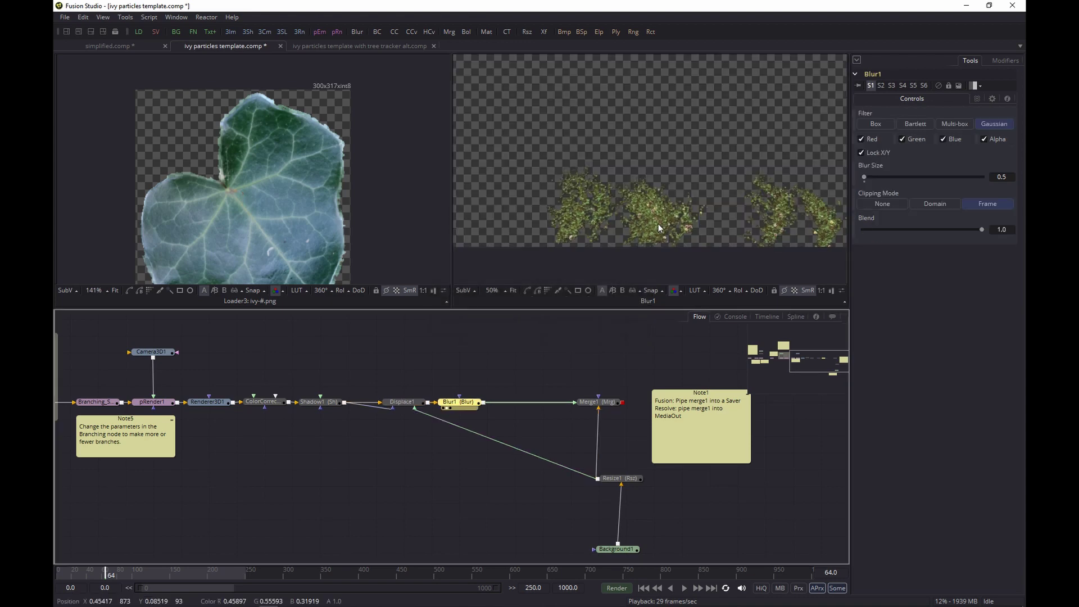
{"action": "scroll", "coordinate": [588, 210], "scroll_direction": "up", "scroll_amount": 4}
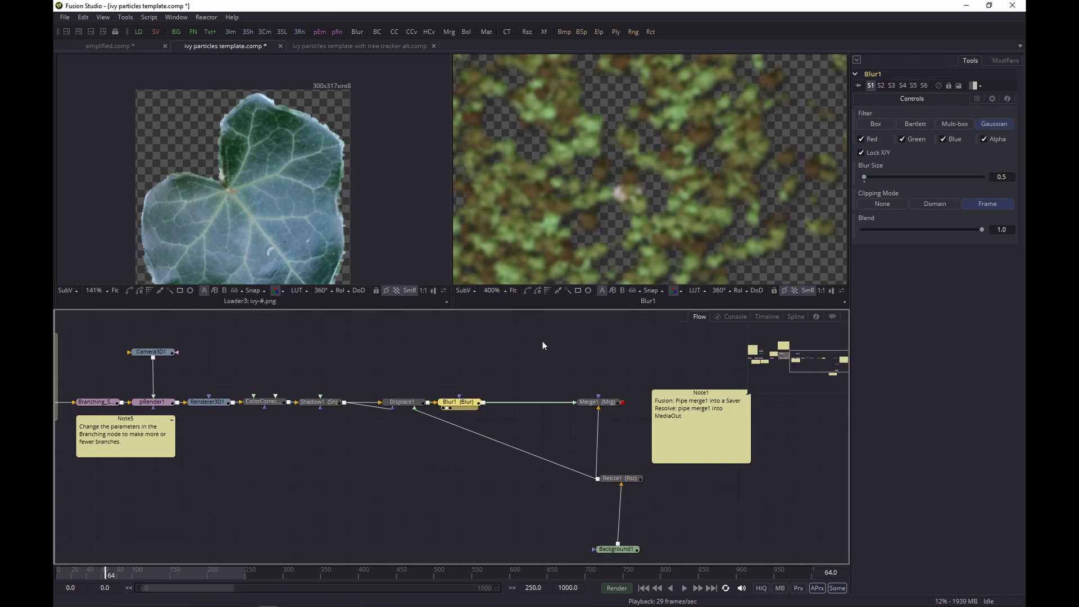
{"action": "mouse_move", "coordinate": [473, 405]}
{"action": "scroll", "coordinate": [644, 515], "scroll_direction": "left", "scroll_amount": 5}
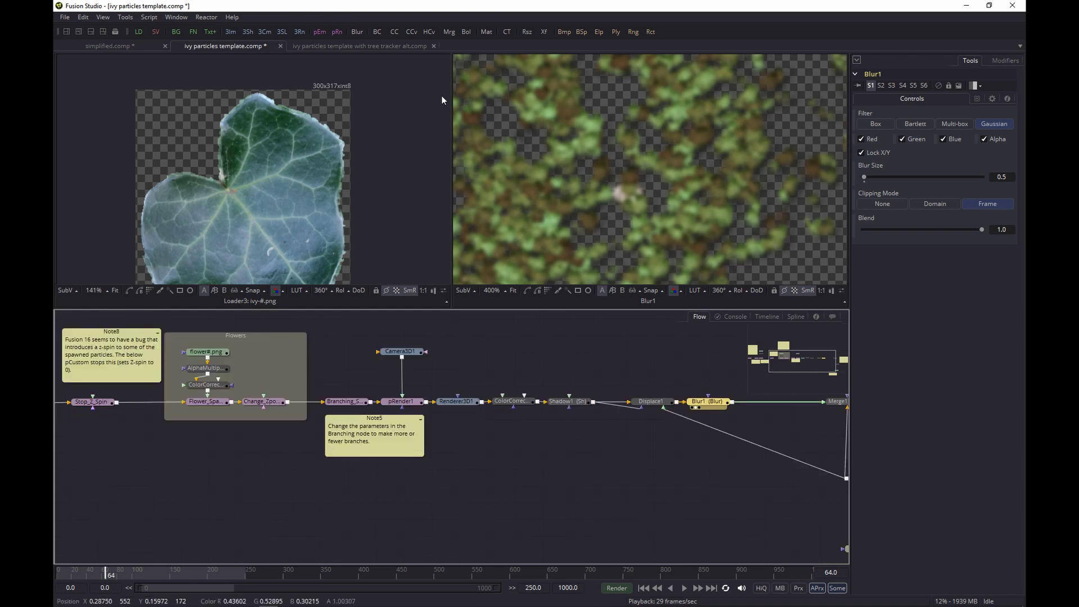
Switch to the tree tracker alt composition and pan the Flow and forest image.
{"action": "left_click", "coordinate": [369, 44]}
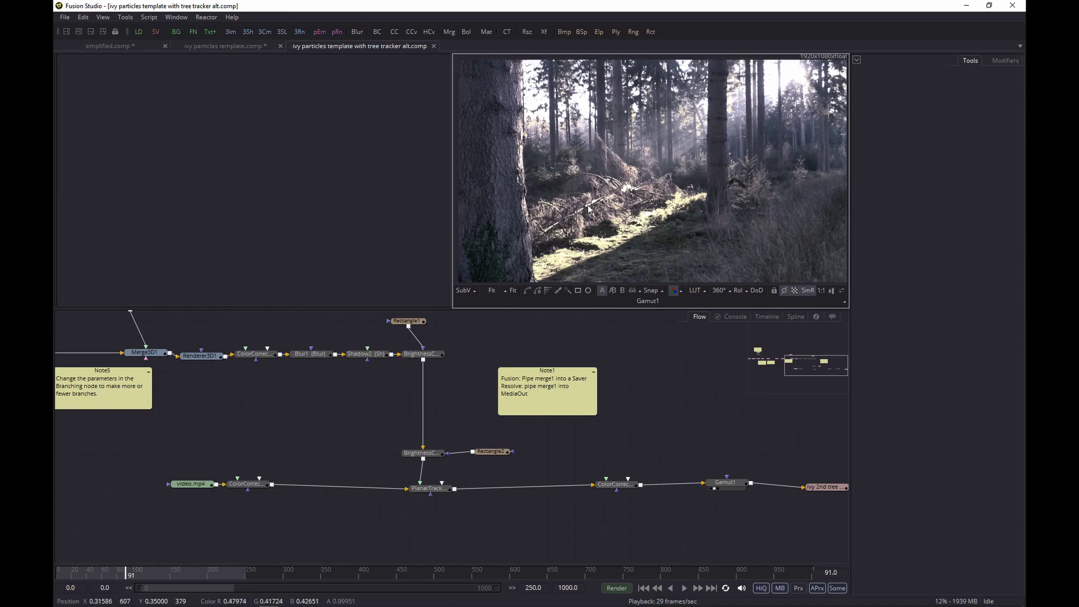
{"action": "left_click_drag", "start_coordinate": [287, 392], "coordinate": [560, 457]}
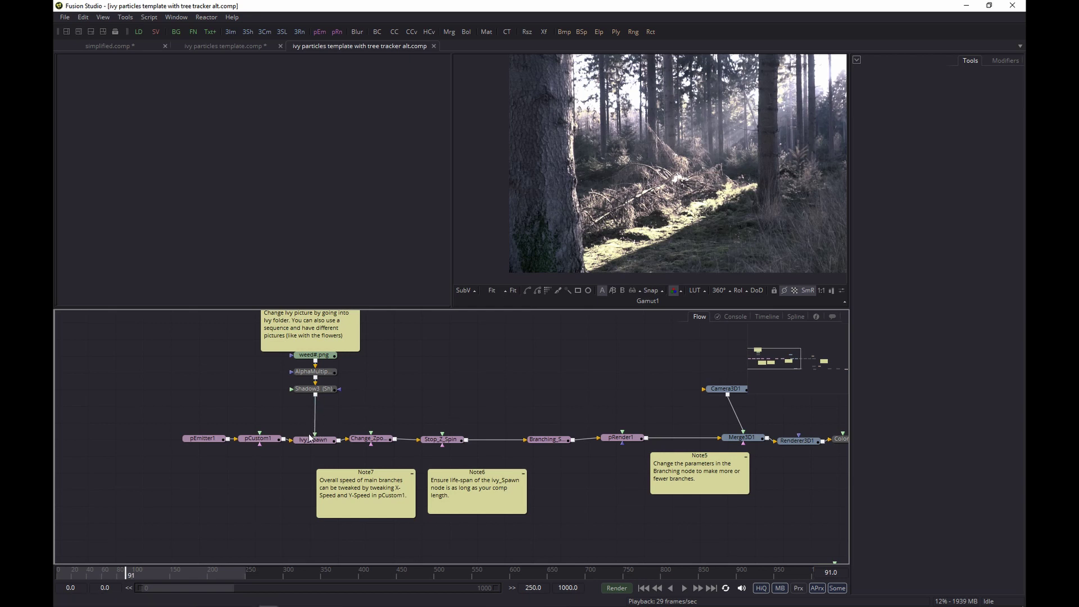
{"action": "left_click_drag", "start_coordinate": [541, 240], "coordinate": [565, 211]}
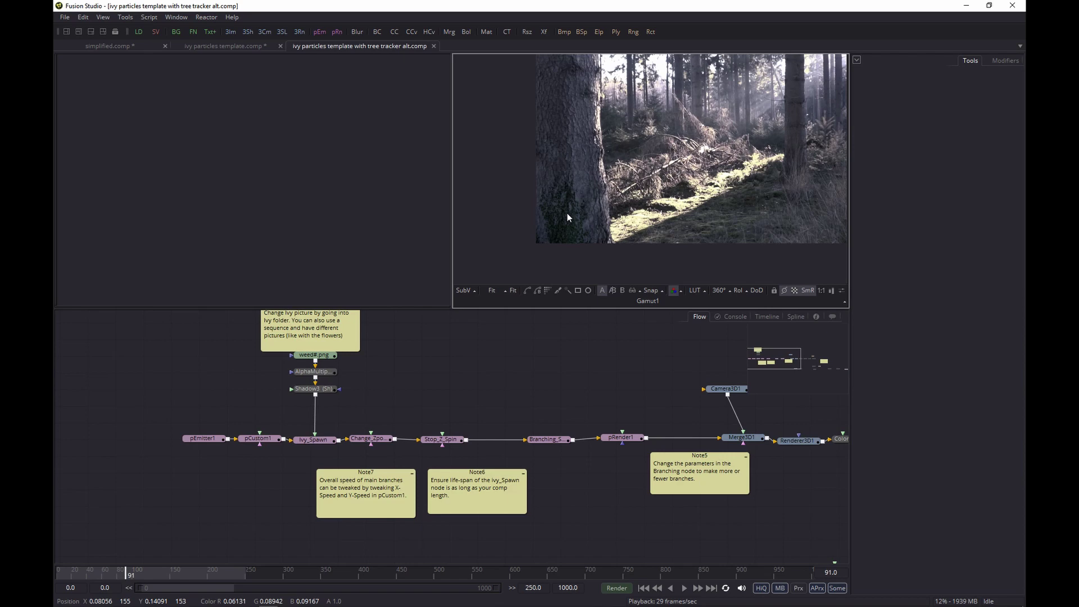
Show Renderer3D1's ivy render in the left viewer beside the forest footage.
{"action": "scroll", "coordinate": [565, 213], "scroll_direction": "up", "scroll_amount": 4}
{"action": "scroll", "coordinate": [566, 212], "scroll_direction": "down", "scroll_amount": 1}
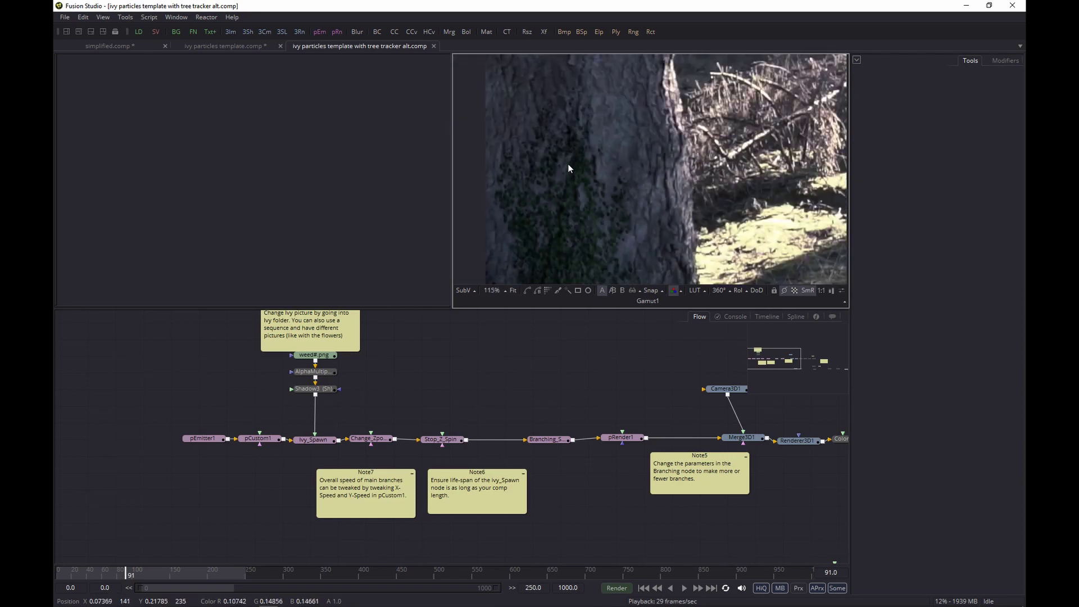
{"action": "scroll", "coordinate": [567, 164], "scroll_direction": "down", "scroll_amount": 2}
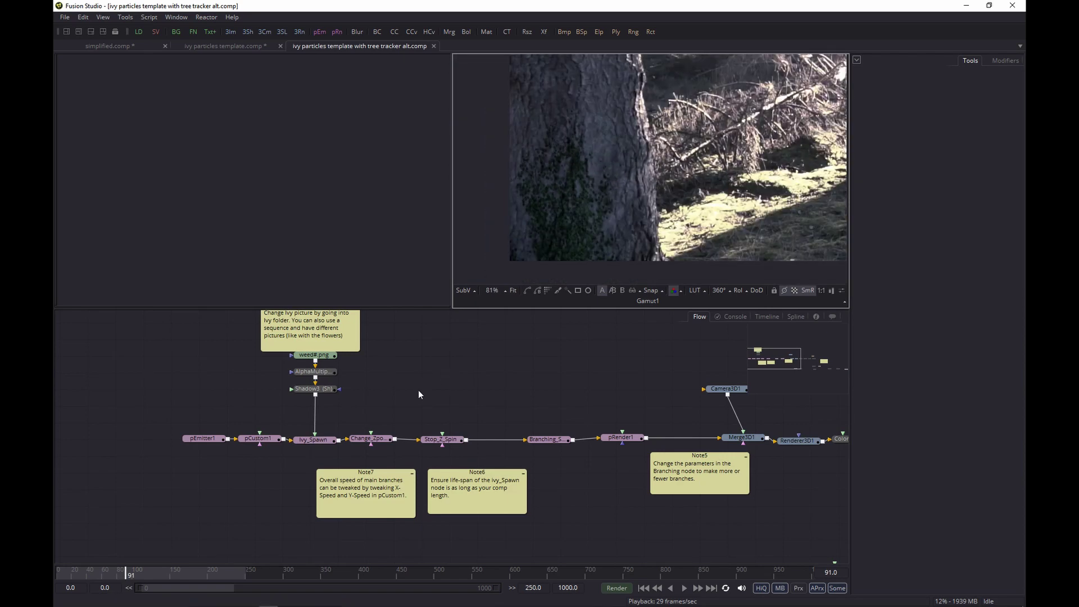
{"action": "scroll", "coordinate": [450, 393], "scroll_direction": "right", "scroll_amount": 6}
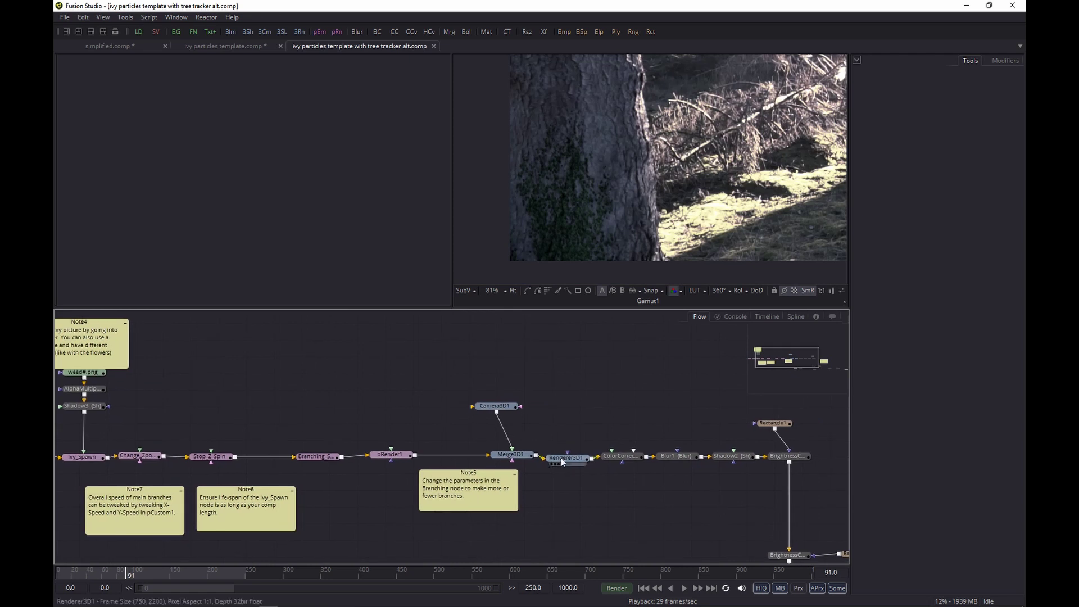
{"action": "left_click_drag", "start_coordinate": [561, 458], "coordinate": [227, 132]}
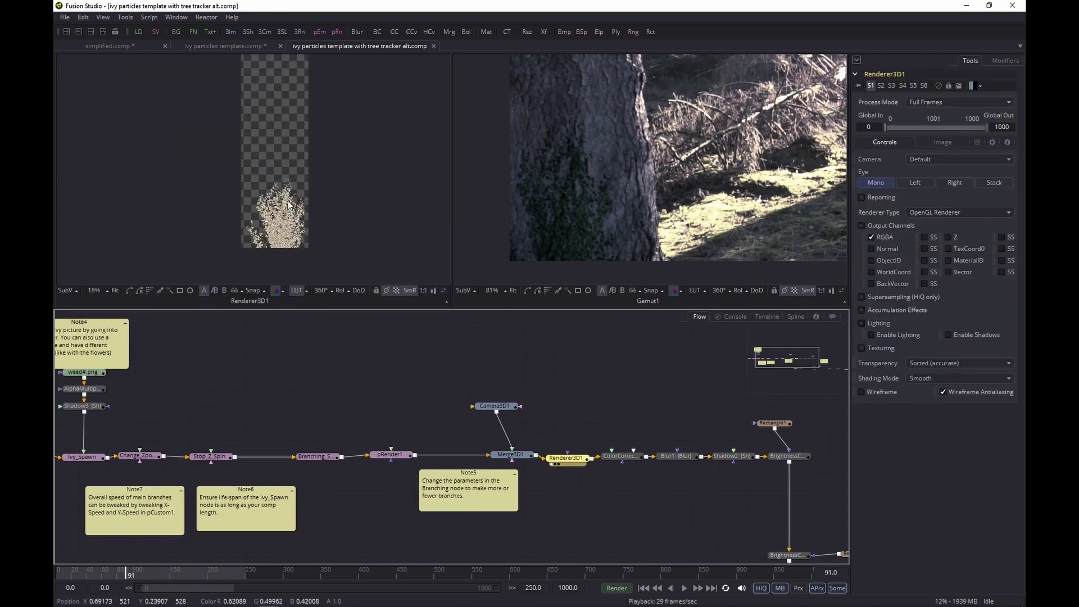
Recentre the ivy render in the left viewer and zoom out to show the full forest frame.
{"action": "left_click_drag", "start_coordinate": [328, 110], "coordinate": [320, 155]}
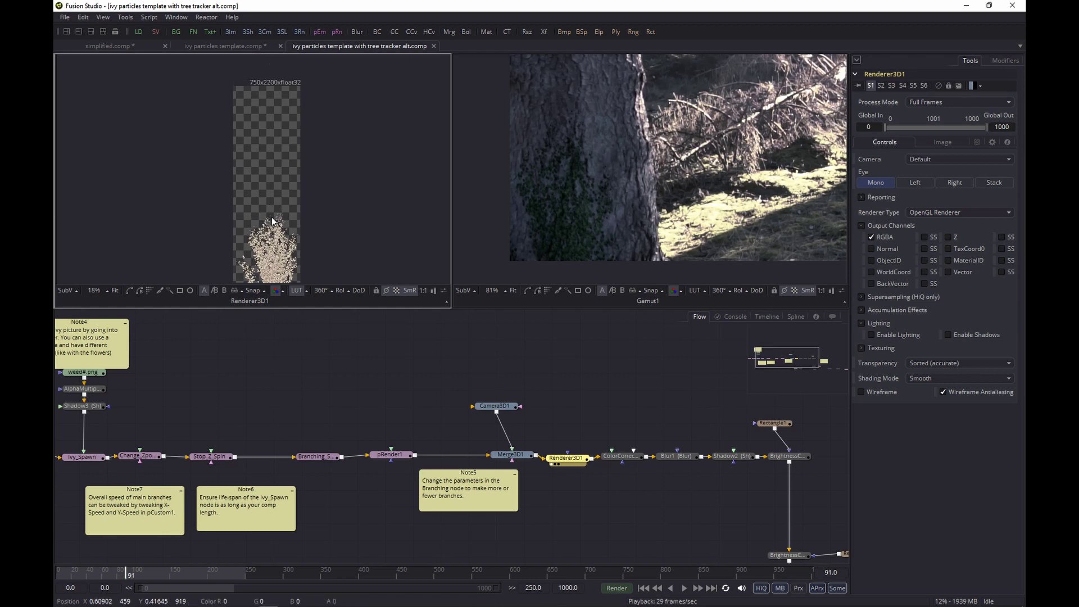
{"action": "left_click_drag", "start_coordinate": [274, 244], "coordinate": [271, 229]}
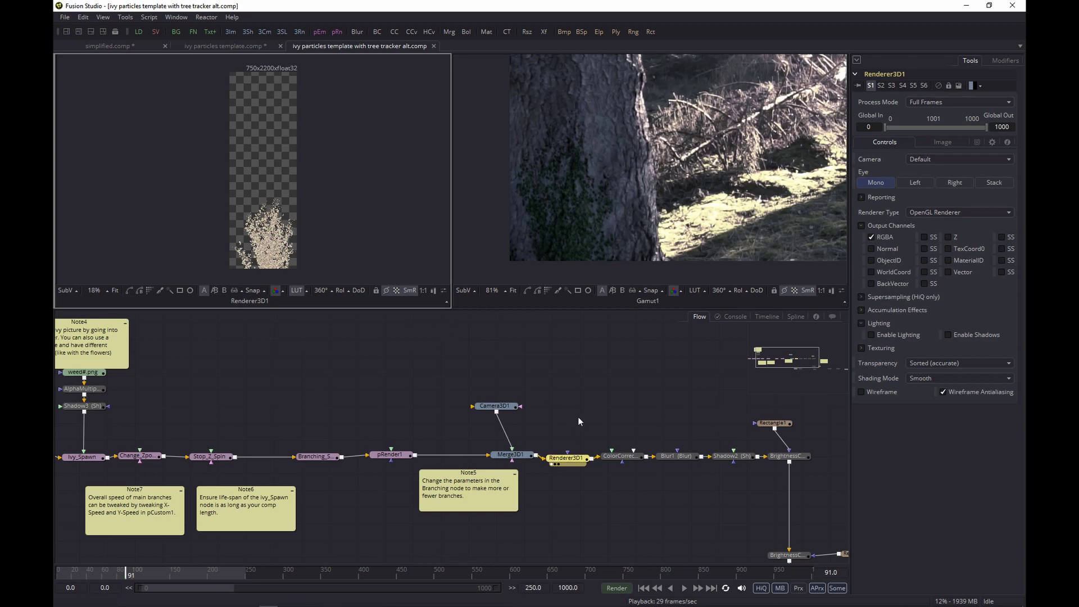
{"action": "scroll", "coordinate": [642, 173], "scroll_direction": "down", "scroll_amount": 5}
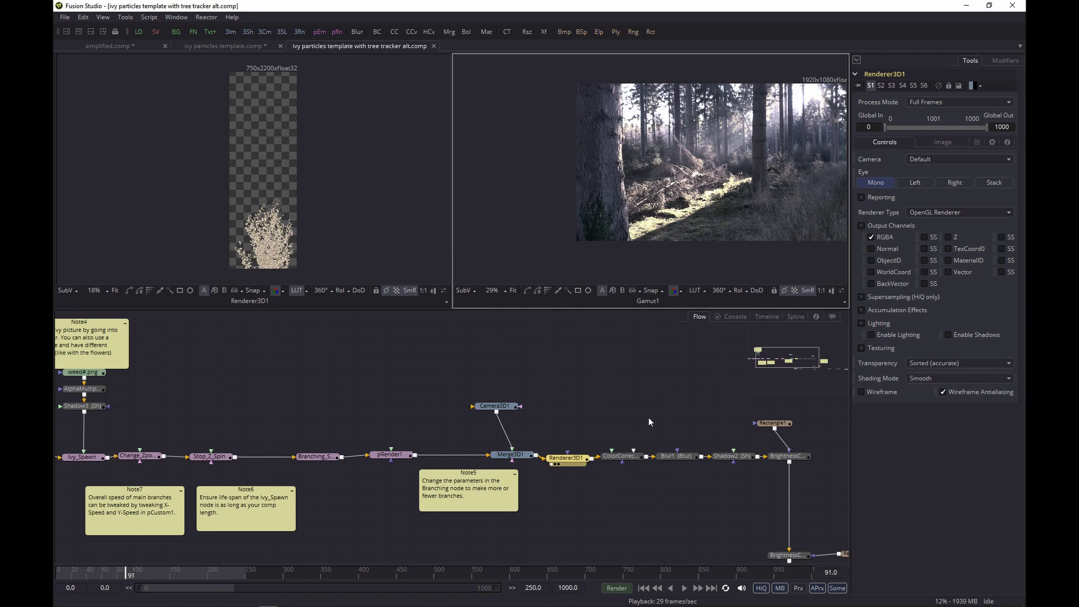
Pan the Flow to reveal the video.mp4, color corrector and PlanarTracker branch.
{"action": "left_click_drag", "start_coordinate": [649, 422], "coordinate": [522, 390]}
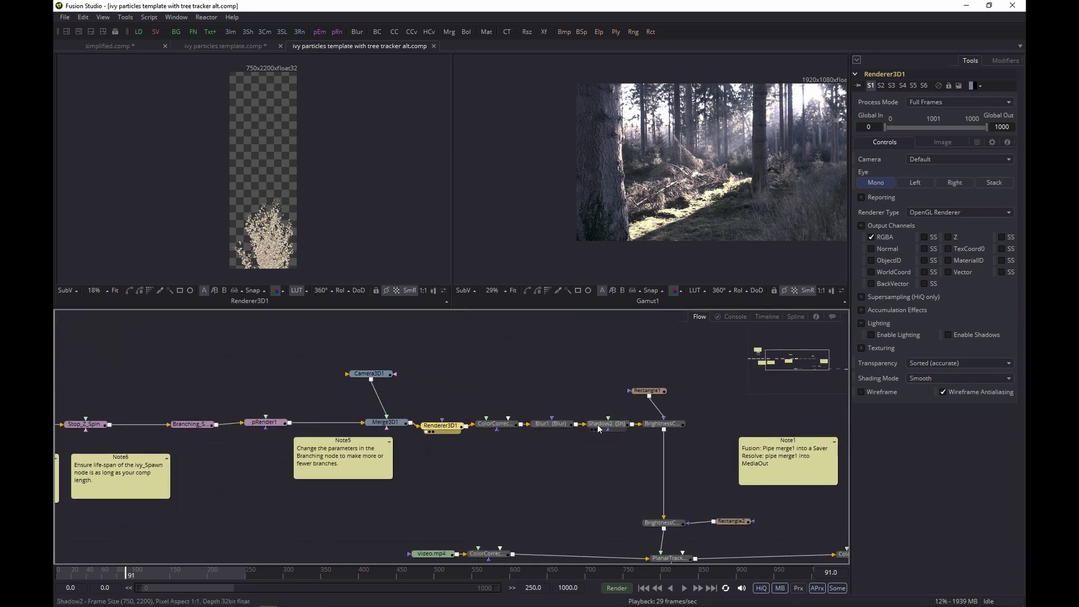
{"action": "left_click_drag", "start_coordinate": [598, 409], "coordinate": [509, 377]}
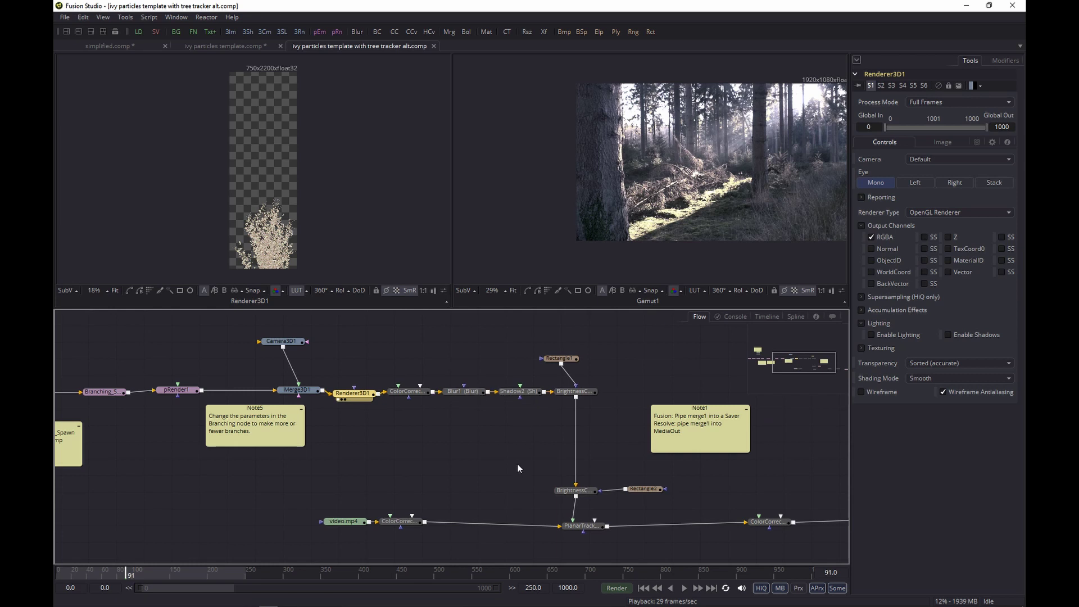
{"action": "left_click_drag", "start_coordinate": [517, 464], "coordinate": [509, 414]}
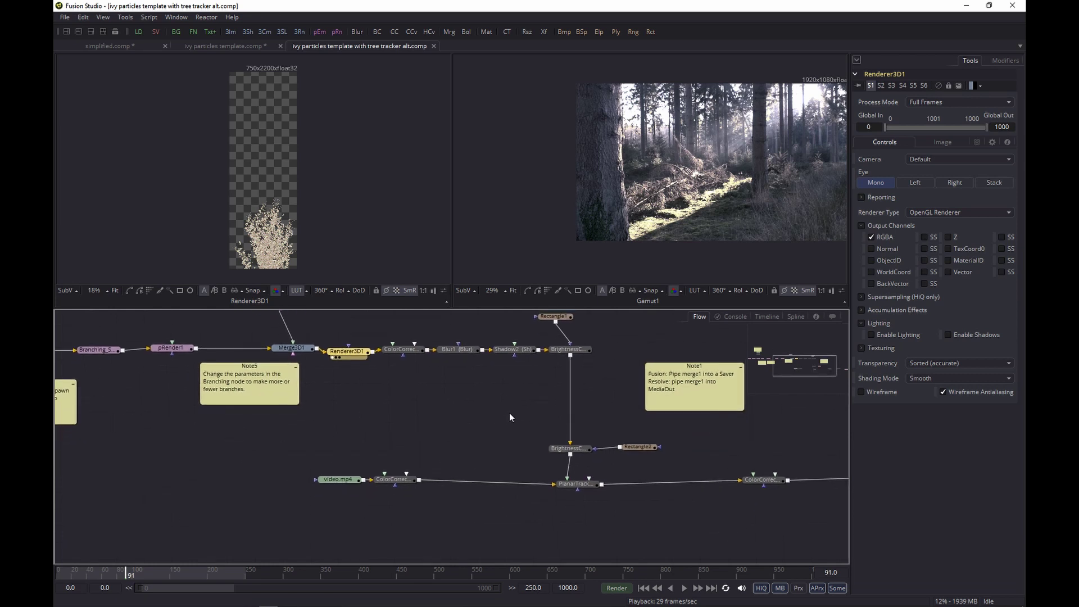
Inspect PlanarTracker and ColorCorrector3, then view raw and colour-corrected video.mp4 in the left viewer.
{"action": "left_click", "coordinate": [578, 483]}
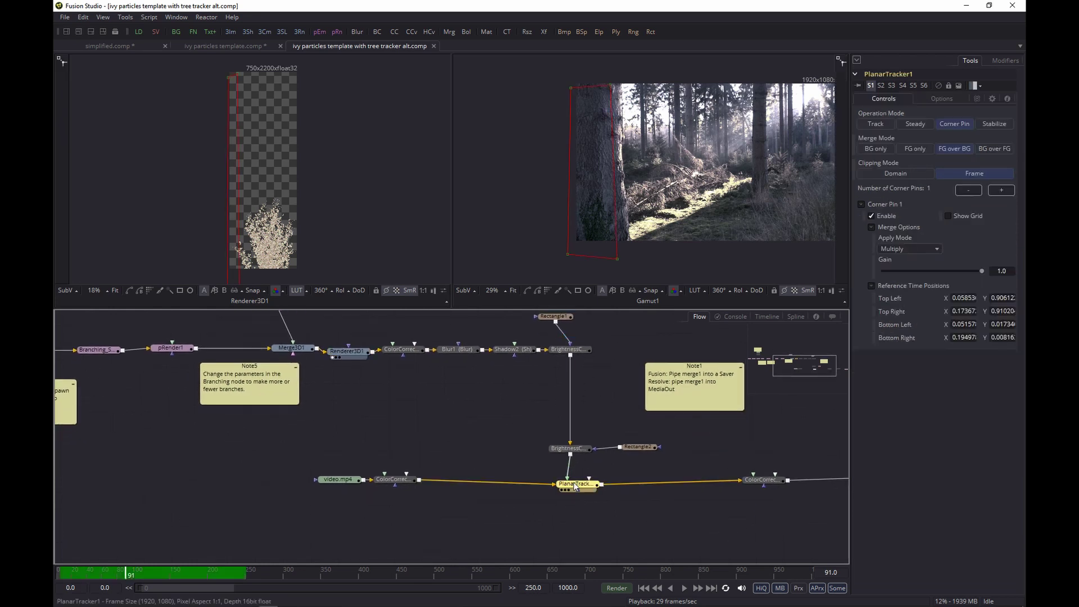
{"action": "left_click", "coordinate": [394, 481]}
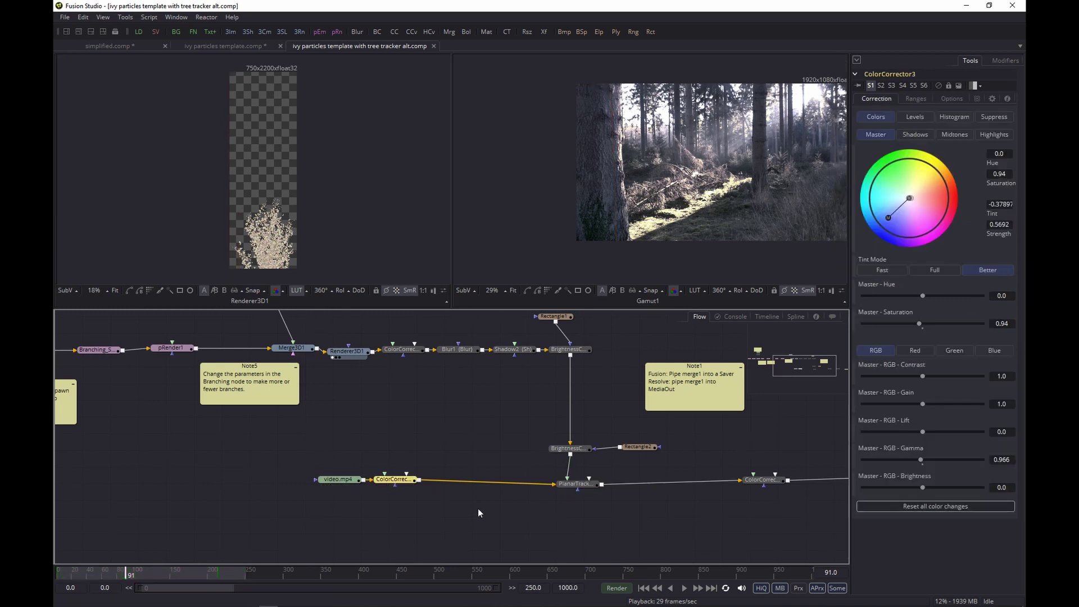
{"action": "left_click", "coordinate": [342, 481]}
{"action": "left_click_drag", "start_coordinate": [344, 482], "coordinate": [253, 202]}
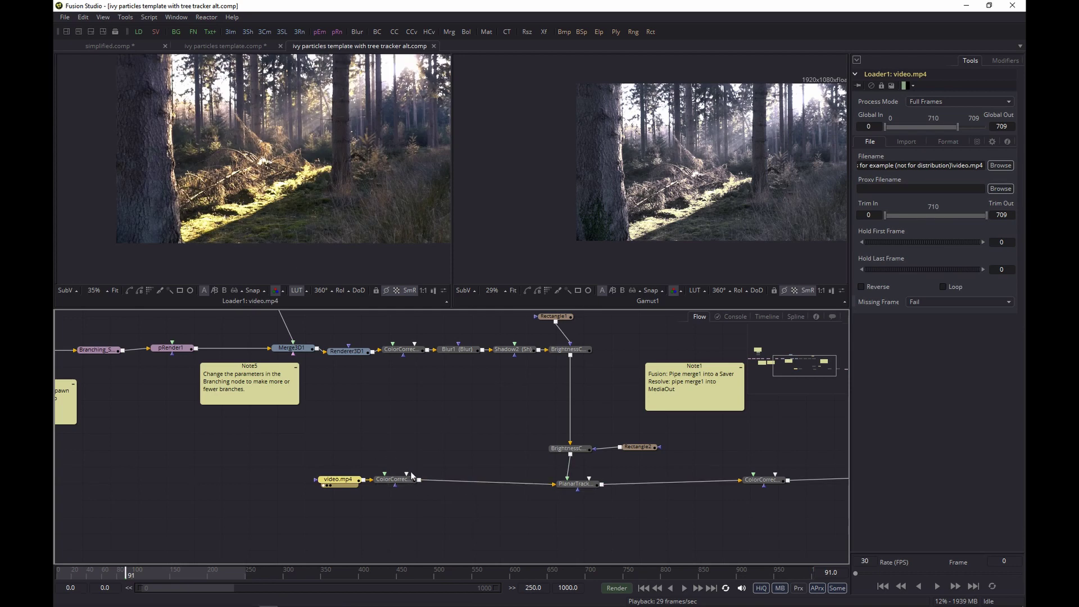
{"action": "left_click_drag", "start_coordinate": [401, 484], "coordinate": [317, 154]}
Show PlanarTracker1's Corner Pin settings (FG over BG, Multiply) and zoom in on the tree outline.
{"action": "left_click", "coordinate": [585, 490]}
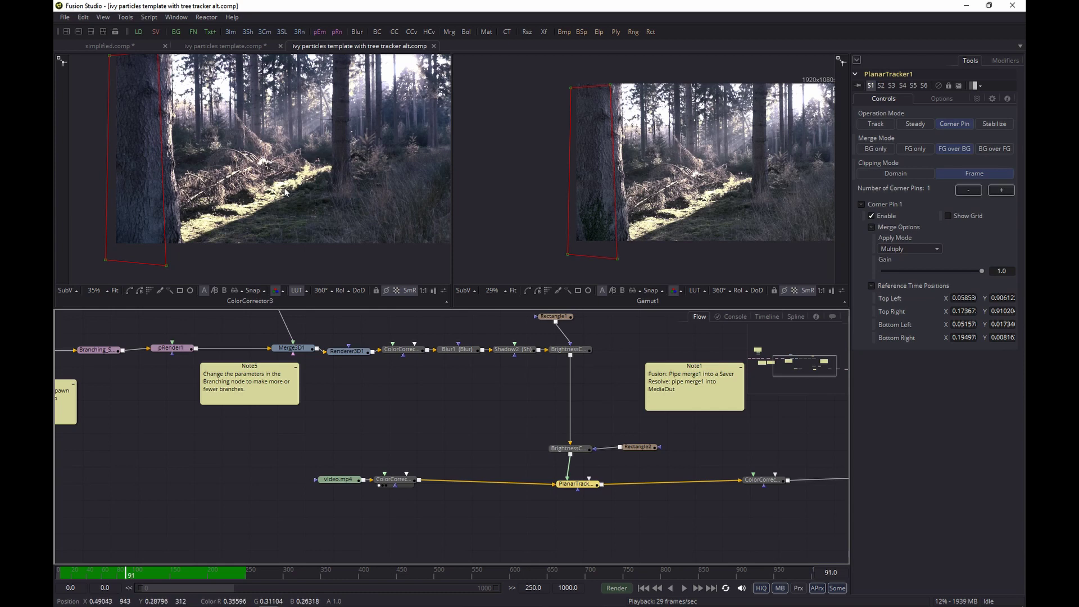
{"action": "scroll", "coordinate": [280, 191], "scroll_direction": "up", "scroll_amount": 1}
{"action": "scroll", "coordinate": [280, 188], "scroll_direction": "down", "scroll_amount": 2}
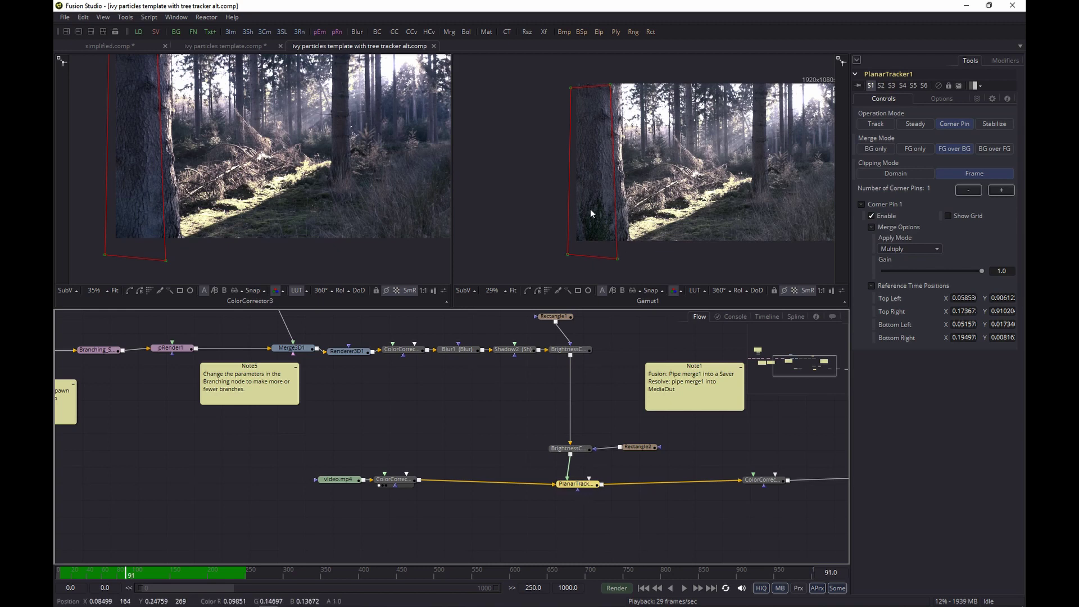
{"action": "scroll", "coordinate": [580, 213], "scroll_direction": "up", "scroll_amount": 3}
{"action": "scroll", "coordinate": [666, 191], "scroll_direction": "left", "scroll_amount": 2}
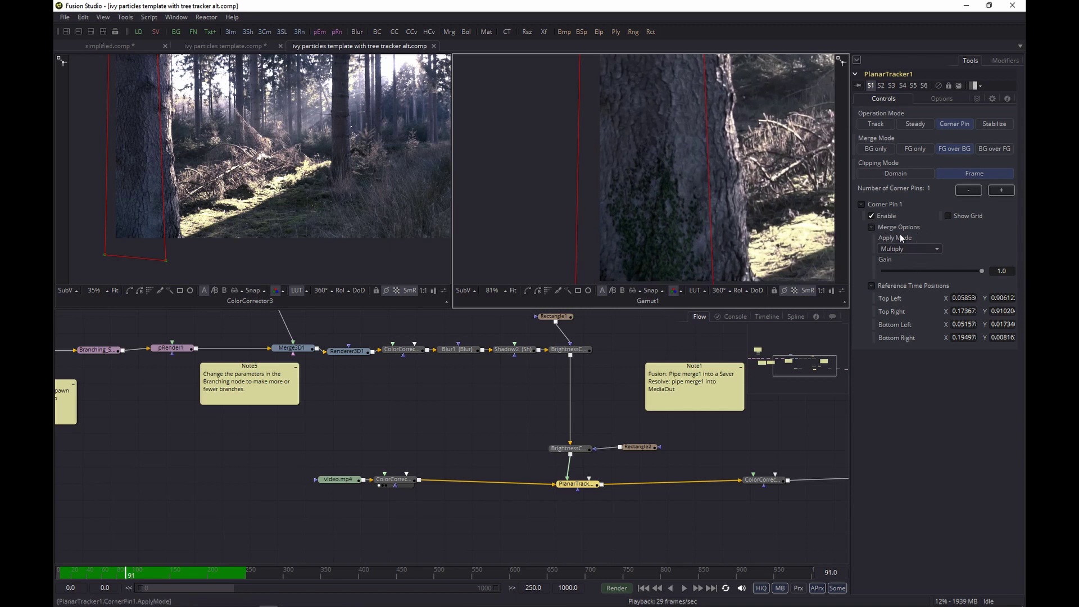
{"action": "left_click", "coordinate": [916, 246]}
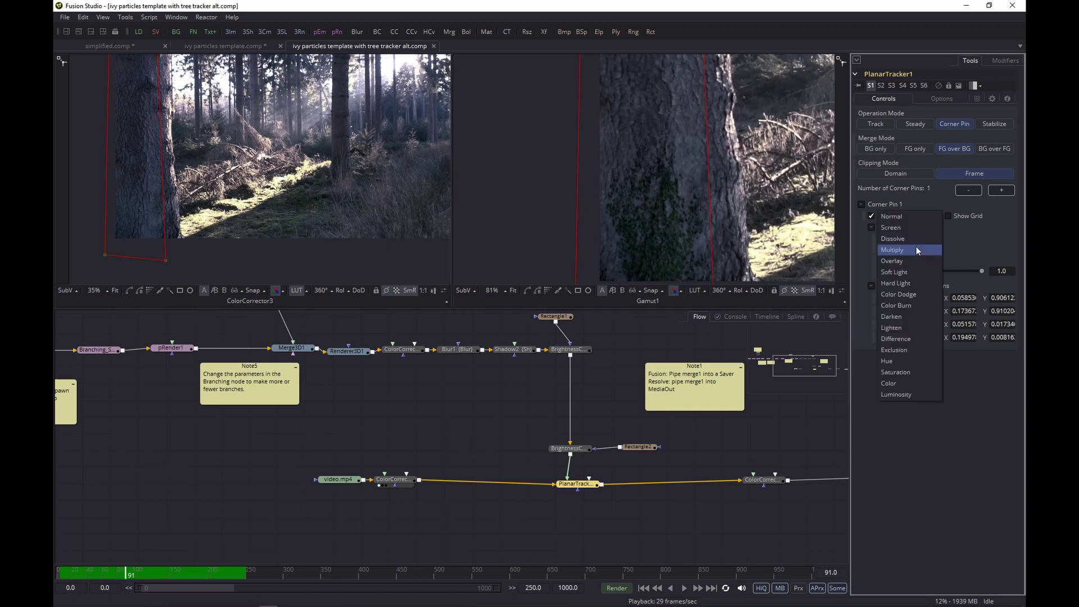
{"action": "left_click", "coordinate": [935, 215]}
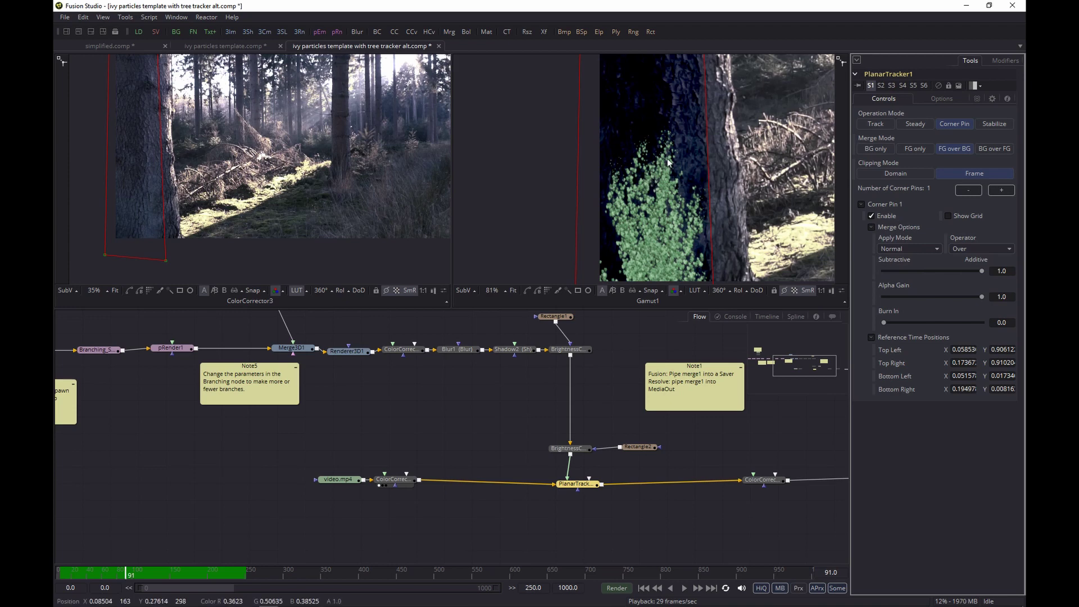
{"action": "scroll", "coordinate": [684, 128], "scroll_direction": "down", "scroll_amount": 3}
{"action": "scroll", "coordinate": [684, 128], "scroll_direction": "up", "scroll_amount": 1}
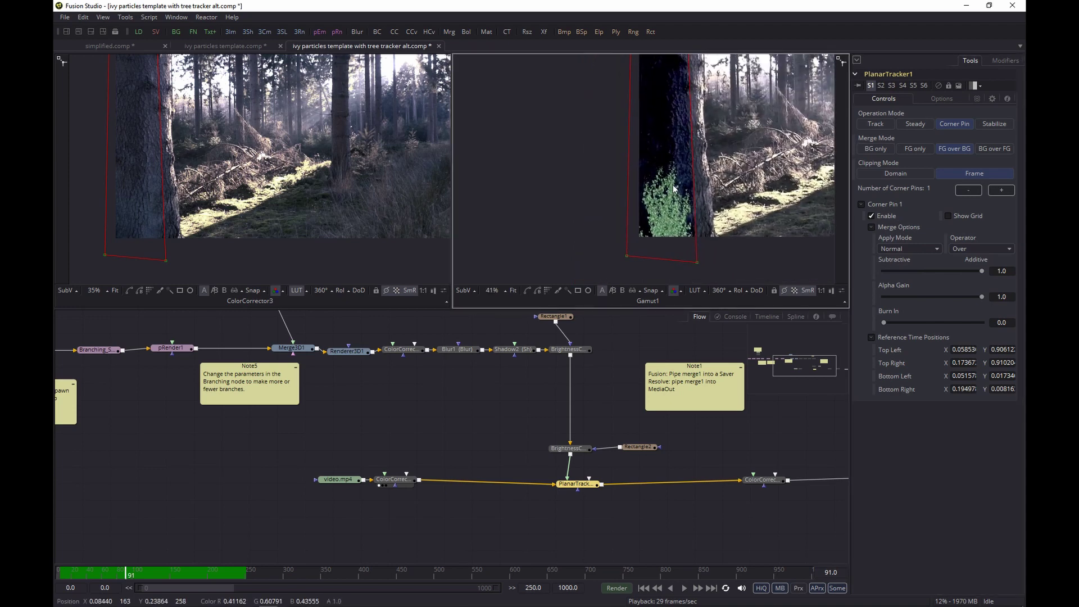
{"action": "scroll", "coordinate": [667, 170], "scroll_direction": "up", "scroll_amount": 1}
{"action": "scroll", "coordinate": [667, 169], "scroll_direction": "up", "scroll_amount": 1}
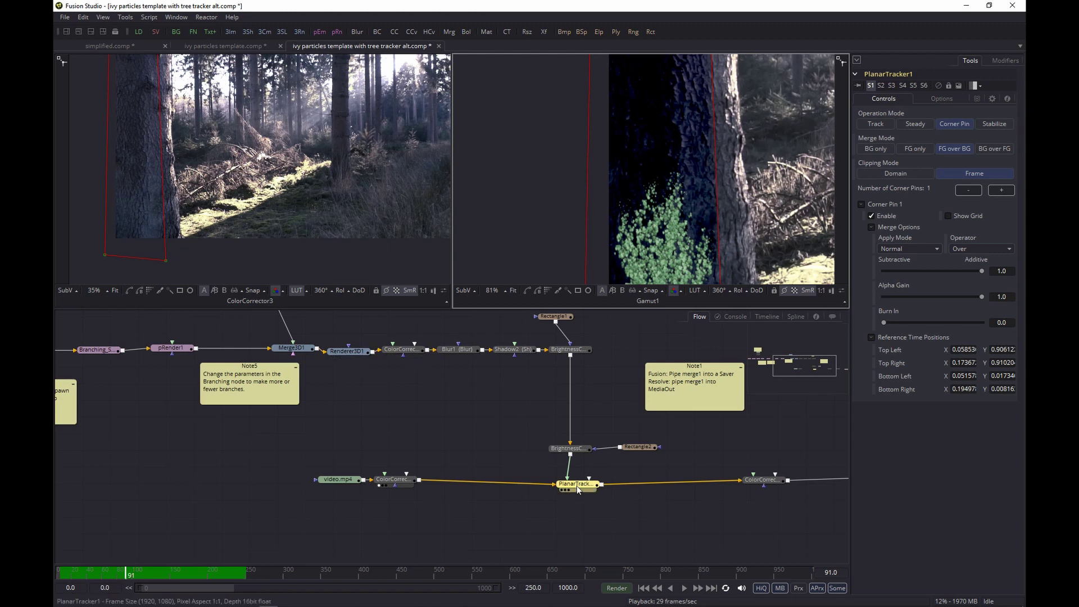
{"action": "left_click", "coordinate": [923, 250]}
{"action": "left_click", "coordinate": [915, 284]}
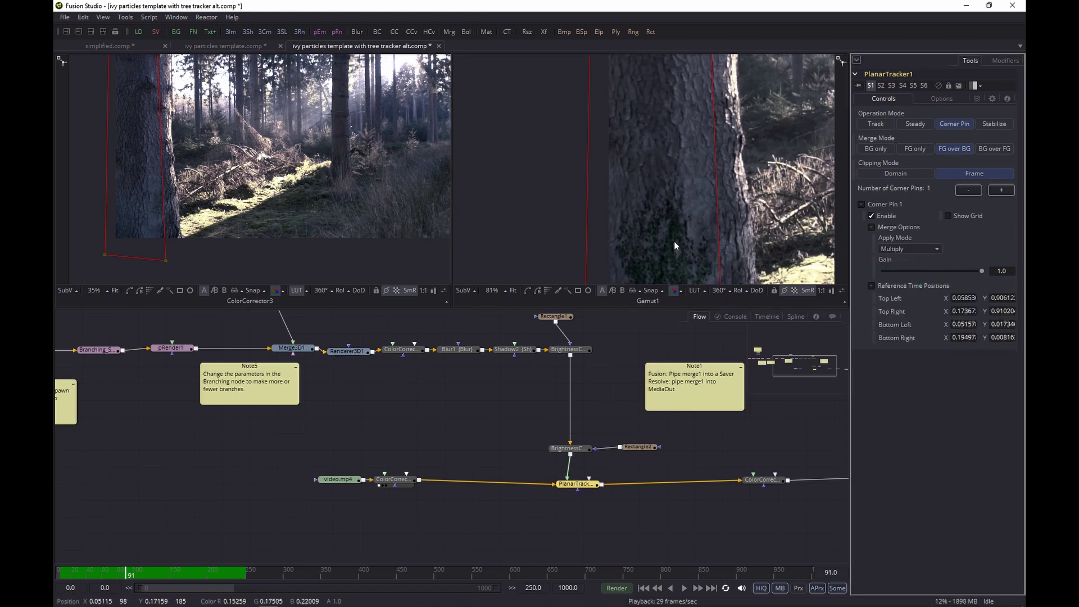
{"action": "left_click", "coordinate": [659, 253]}
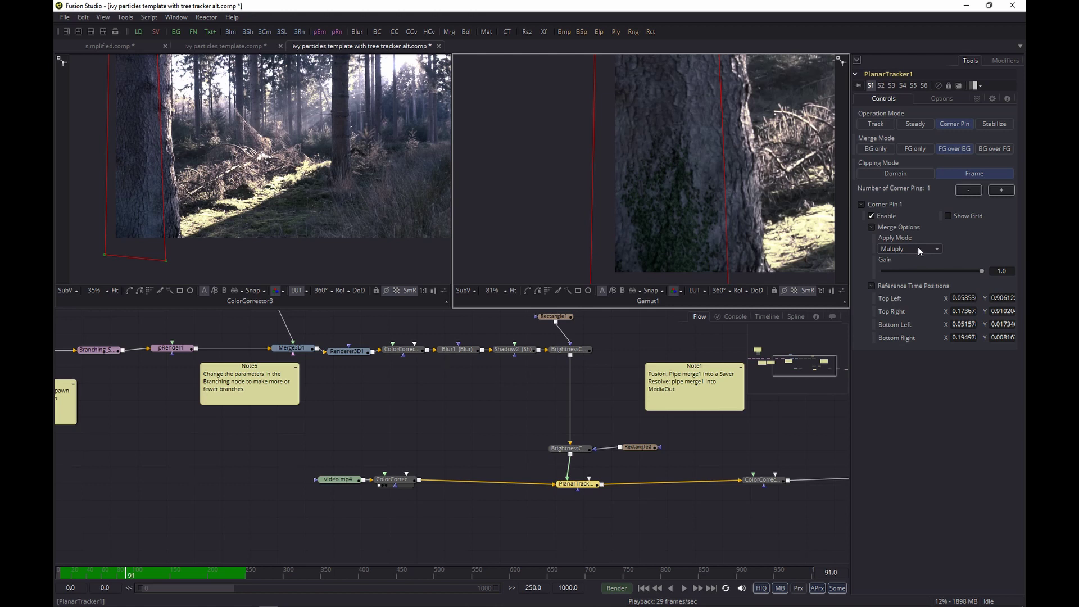
{"action": "left_click_drag", "start_coordinate": [683, 188], "coordinate": [680, 213]}
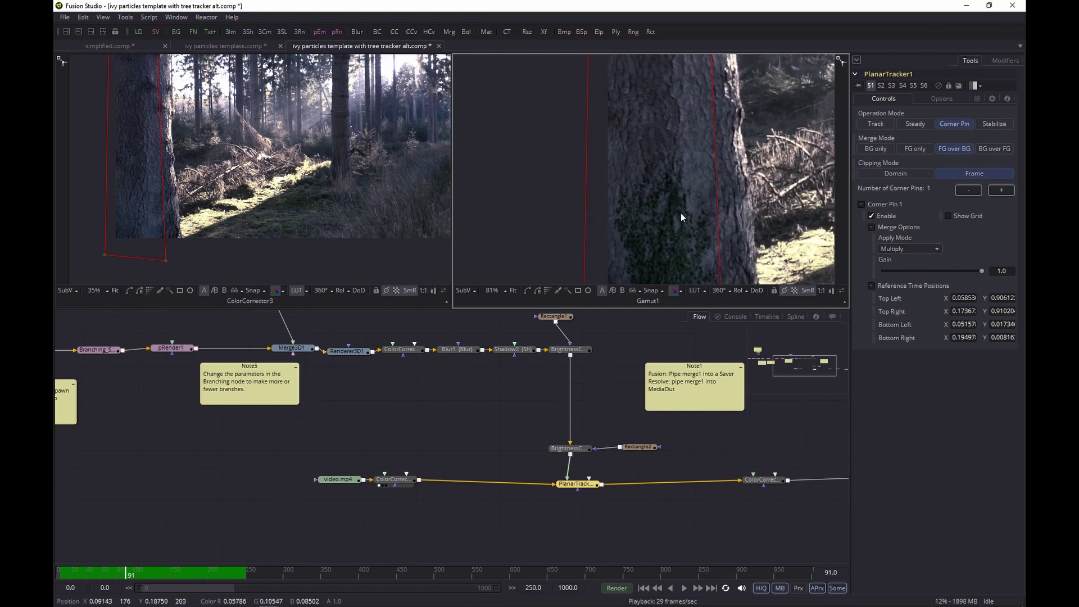
{"action": "scroll", "coordinate": [693, 256], "scroll_direction": "down", "scroll_amount": 2}
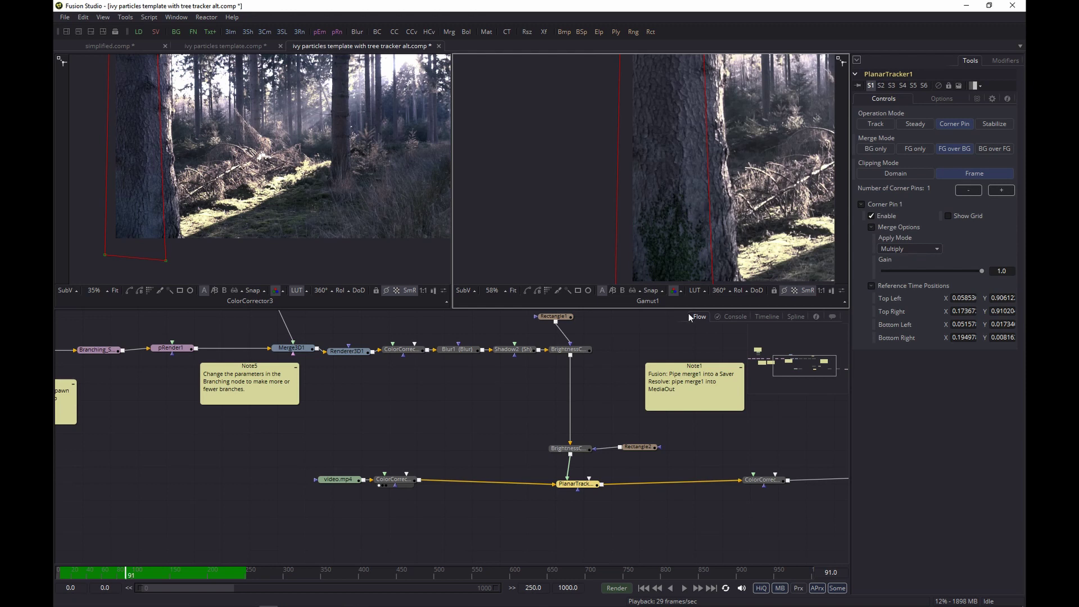
{"action": "left_click_drag", "start_coordinate": [683, 203], "coordinate": [631, 200]}
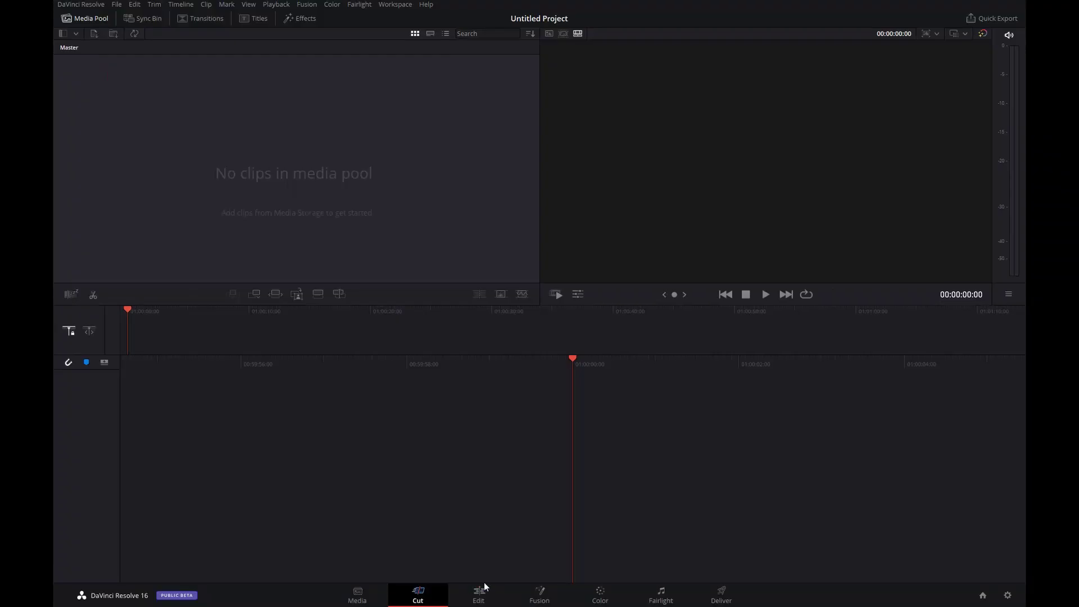
On the Edit page, place a Fusion Composition clip from the Effects Library on the timeline.
{"action": "left_click", "coordinate": [479, 593]}
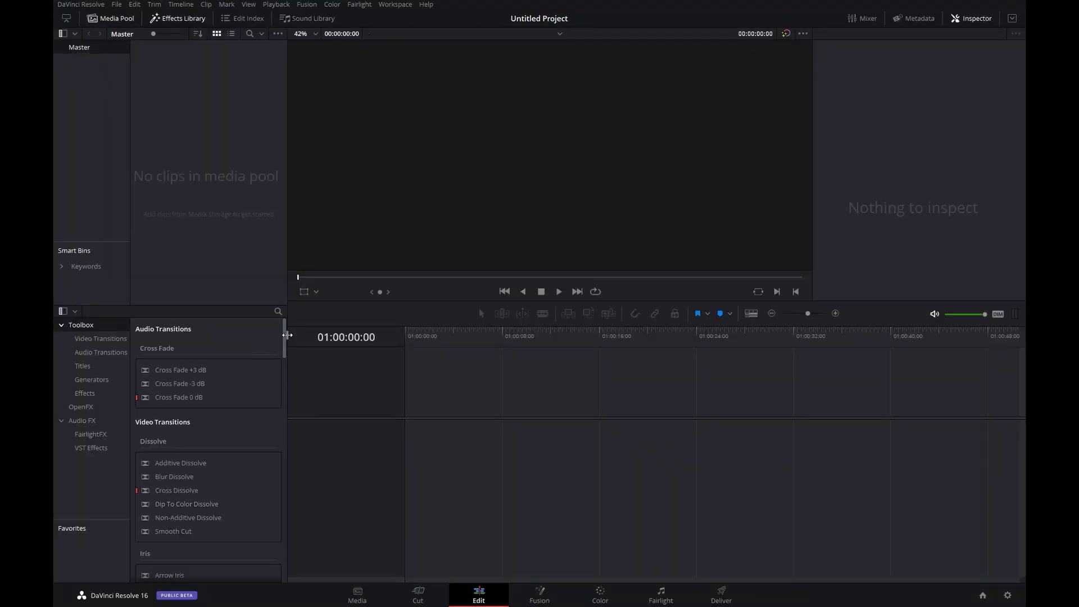
{"action": "left_click_drag", "start_coordinate": [282, 335], "coordinate": [281, 564]}
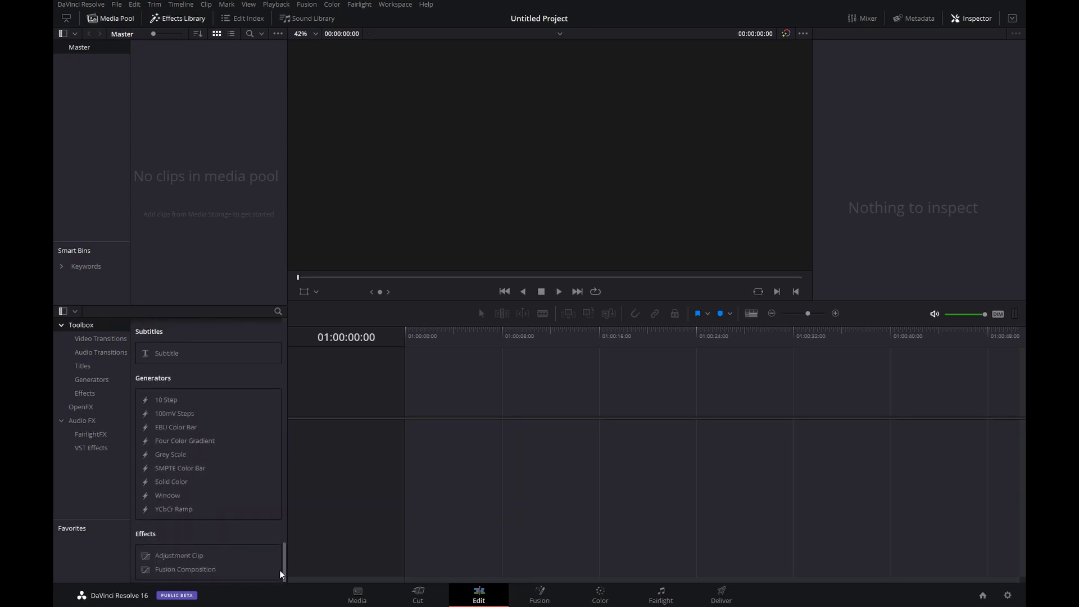
{"action": "left_click_drag", "start_coordinate": [191, 568], "coordinate": [408, 468]}
Lengthen the clip to 00:00:23:23, open it on the Fusion page, and reposition MediaOut1.
{"action": "left_click", "coordinate": [454, 462]}
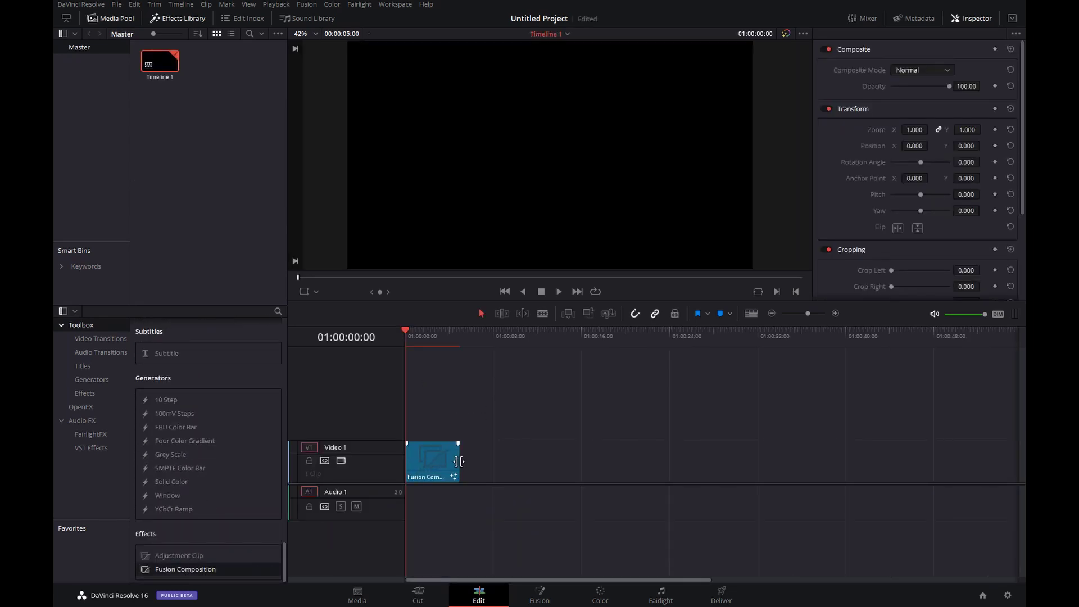
{"action": "left_click_drag", "start_coordinate": [453, 460], "coordinate": [659, 459]}
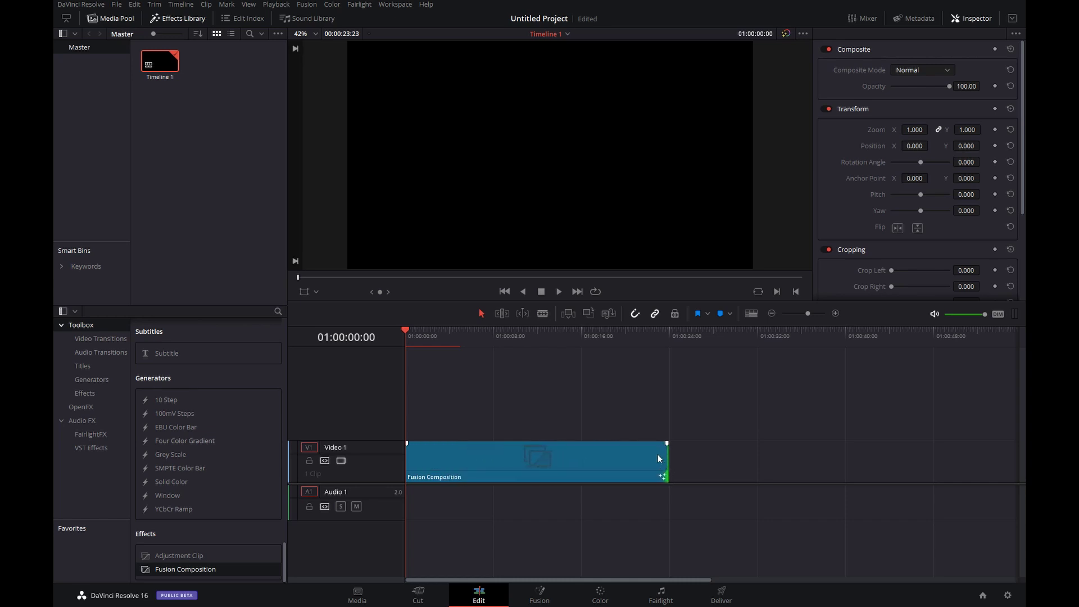
{"action": "left_click", "coordinate": [546, 598]}
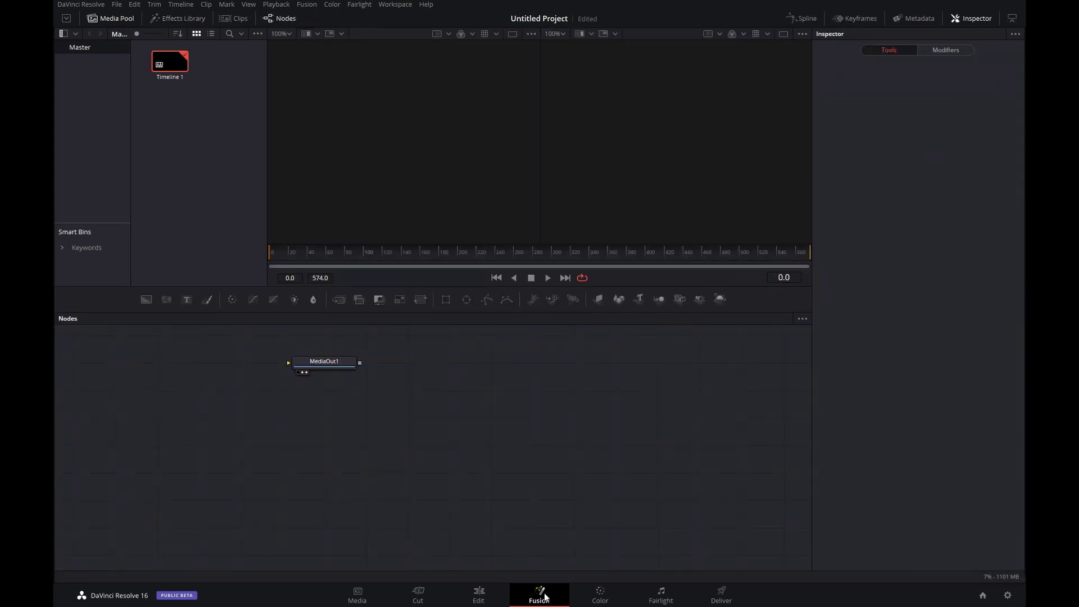
{"action": "left_click_drag", "start_coordinate": [321, 360], "coordinate": [639, 407]}
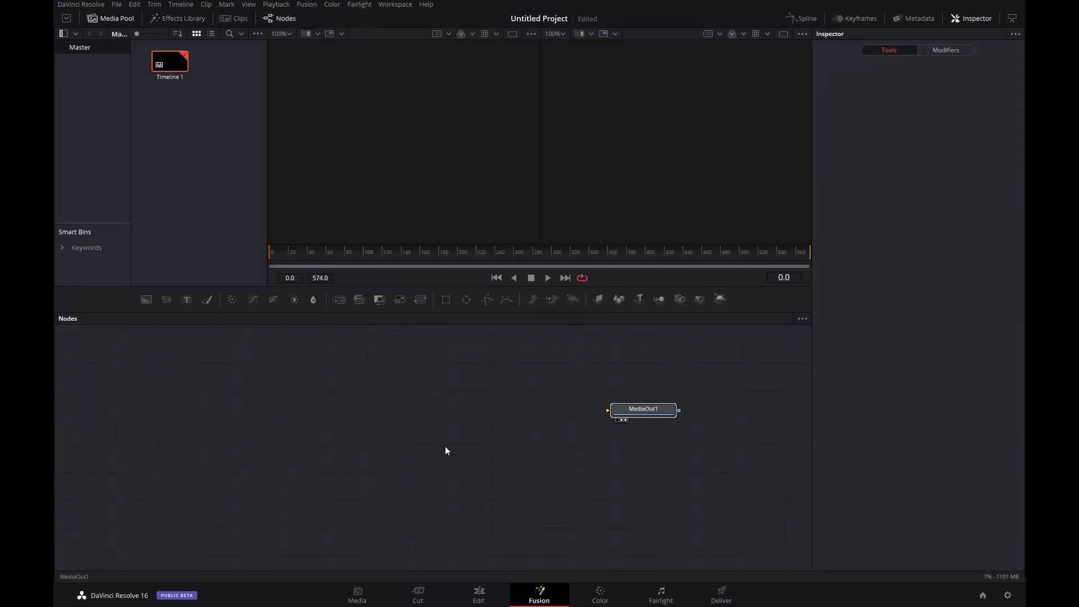
Import 'ivy particles template.comp' through File > Import Fusion Composition.
{"action": "left_click", "coordinate": [117, 6]}
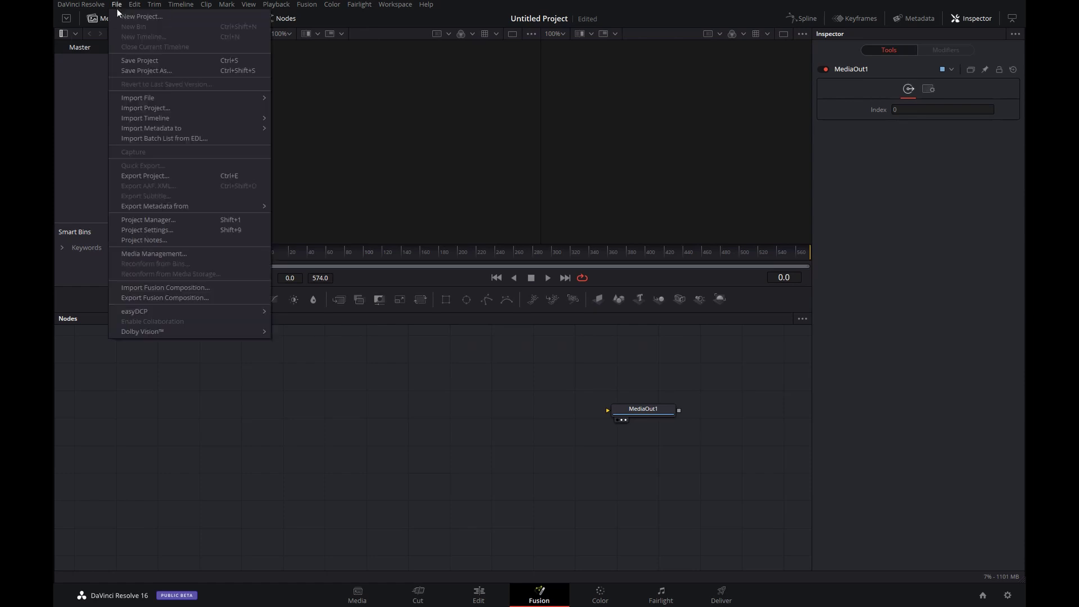
{"action": "left_click", "coordinate": [175, 288]}
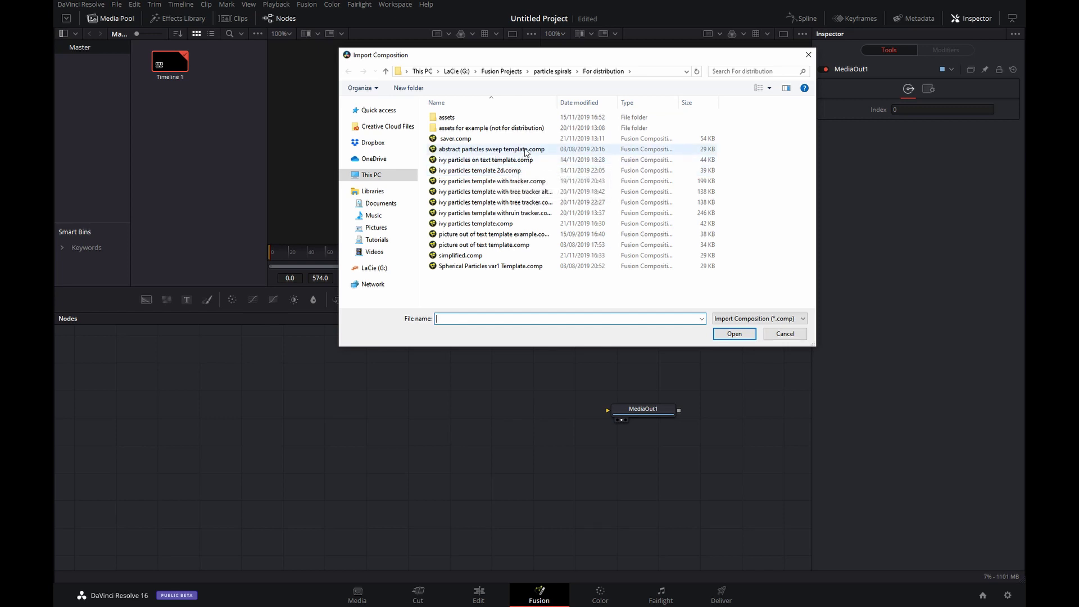
{"action": "left_click", "coordinate": [518, 224]}
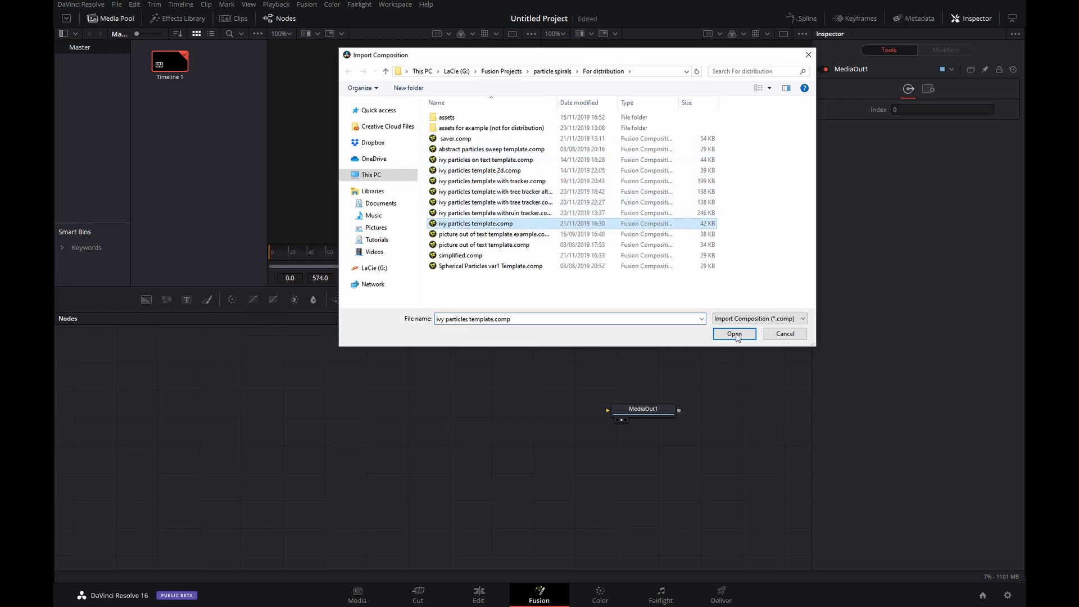
{"action": "left_click", "coordinate": [734, 333]}
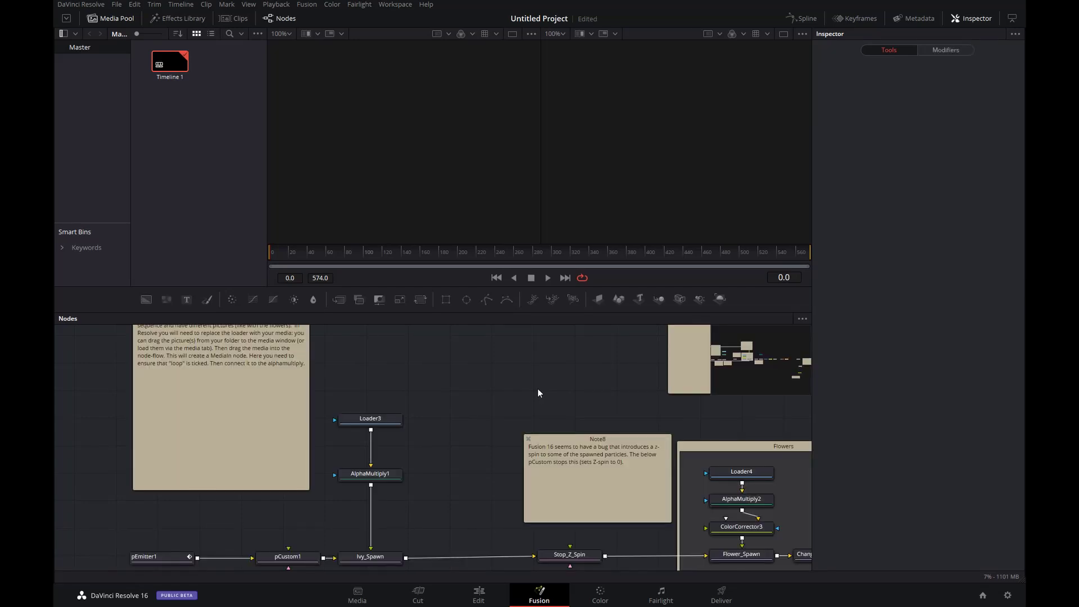
Add a Media Out node, connect Merge1 into MediaOut1, and show it in the right viewer.
{"action": "left_click_drag", "start_coordinate": [573, 397], "coordinate": [74, 329]}
{"action": "left_click_drag", "start_coordinate": [612, 393], "coordinate": [86, 305]}
{"action": "left_click_drag", "start_coordinate": [629, 427], "coordinate": [349, 381]}
{"action": "scroll", "coordinate": [514, 425], "scroll_direction": "down", "scroll_amount": 3}
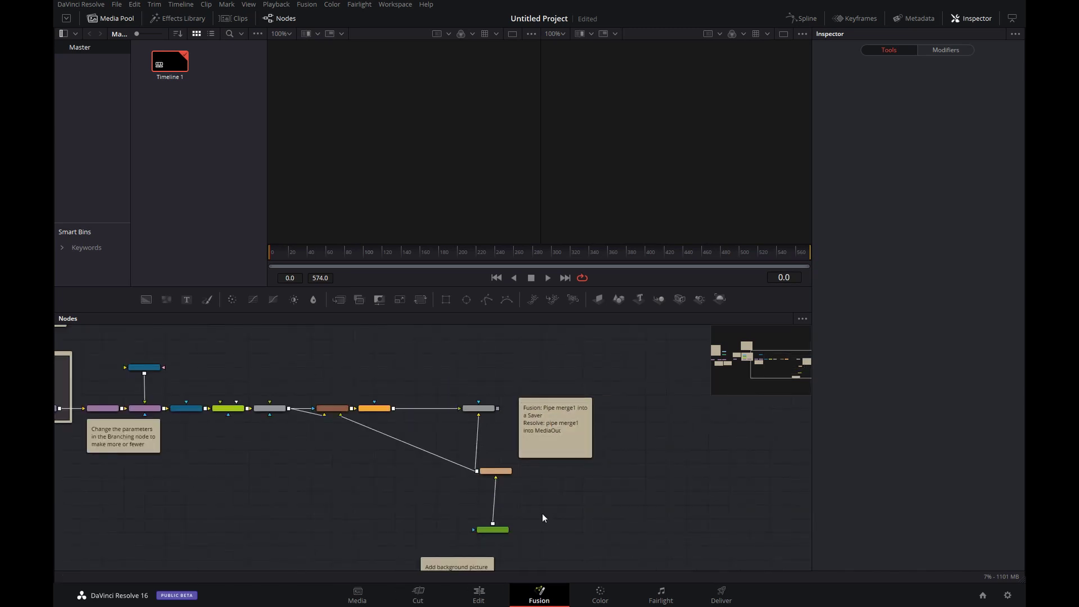
{"action": "scroll", "coordinate": [552, 514], "scroll_direction": "up", "scroll_amount": 3}
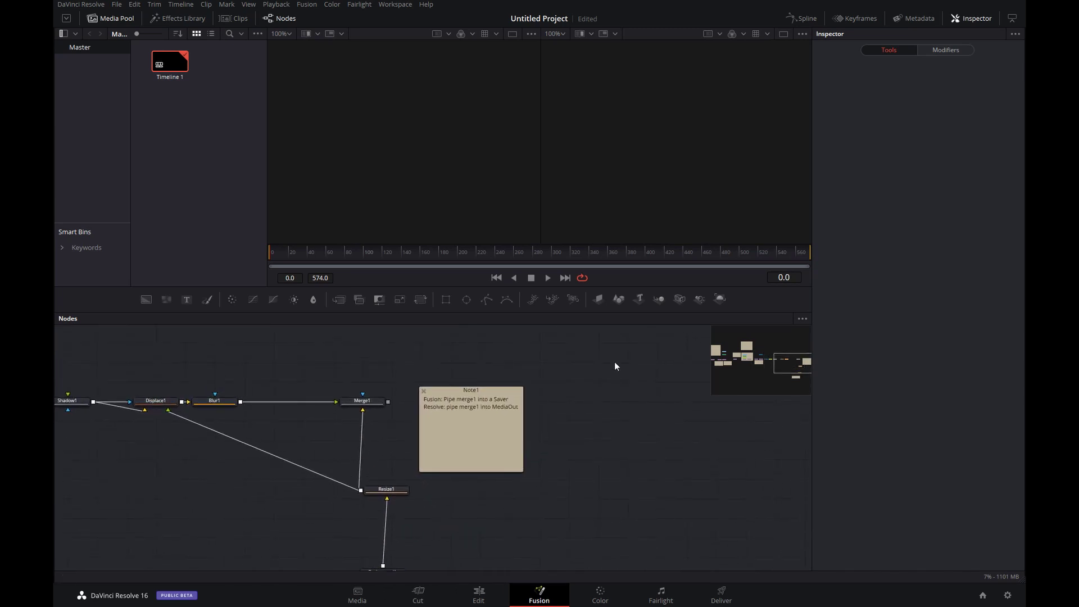
{"action": "key", "text": "shift+space"}
{"action": "type", "text": "media"}
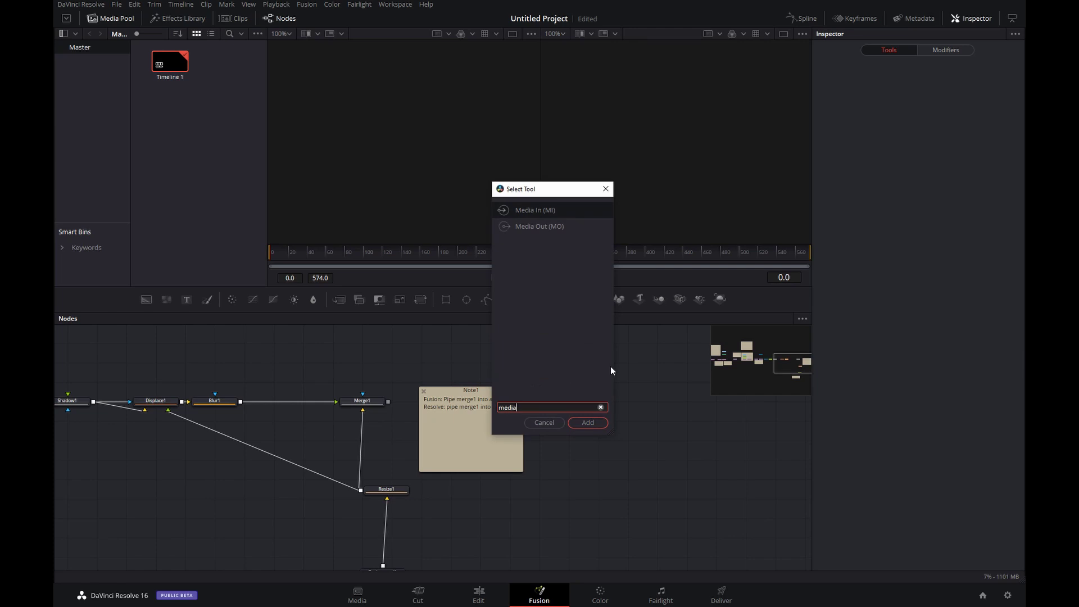
{"action": "left_click", "coordinate": [558, 227]}
{"action": "left_click", "coordinate": [601, 425]}
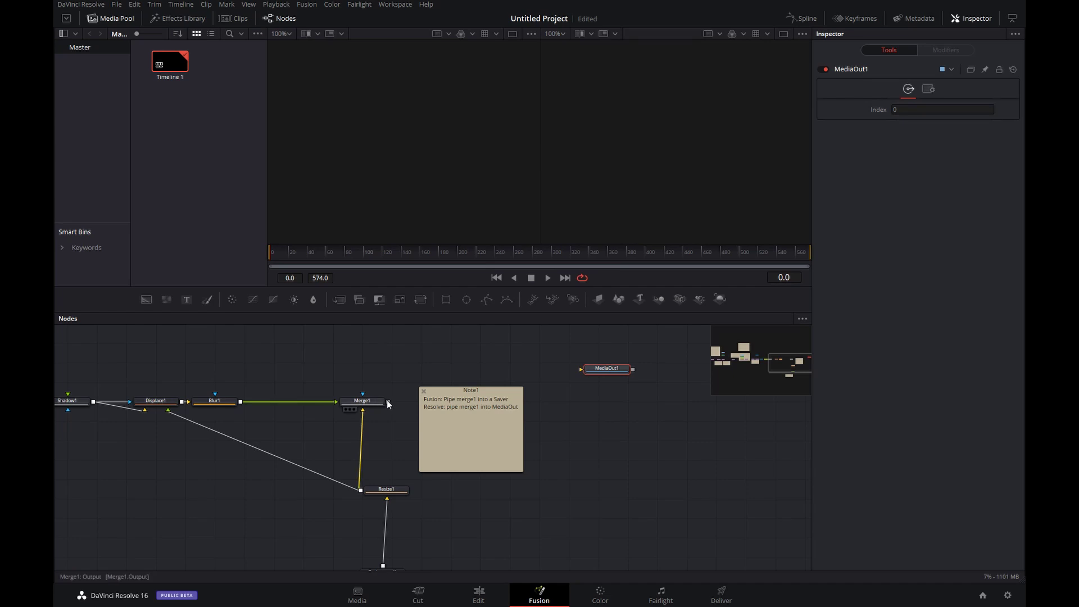
{"action": "left_click_drag", "start_coordinate": [387, 401], "coordinate": [614, 372]}
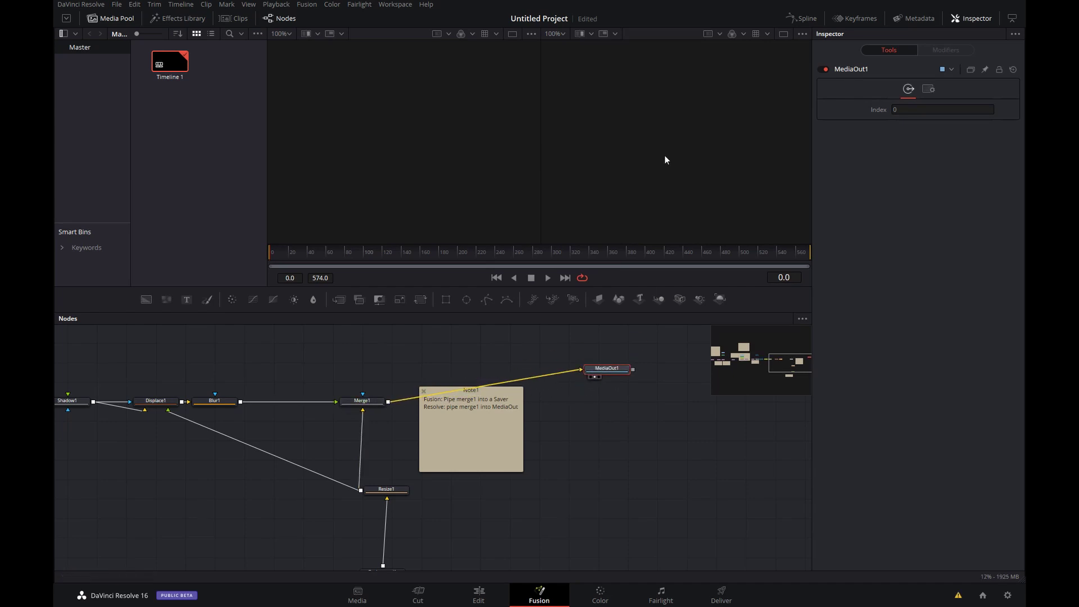
{"action": "key", "text": "2"}
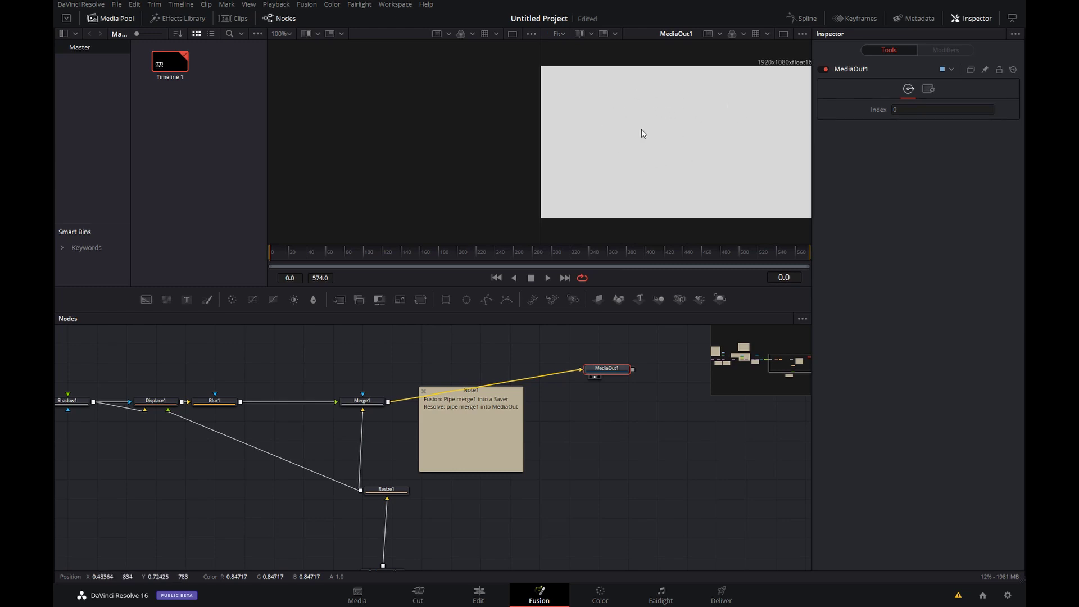
Preview the result by playing from frame 97 and stopping at frame 104.
{"action": "left_click_drag", "start_coordinate": [618, 443], "coordinate": [718, 446]}
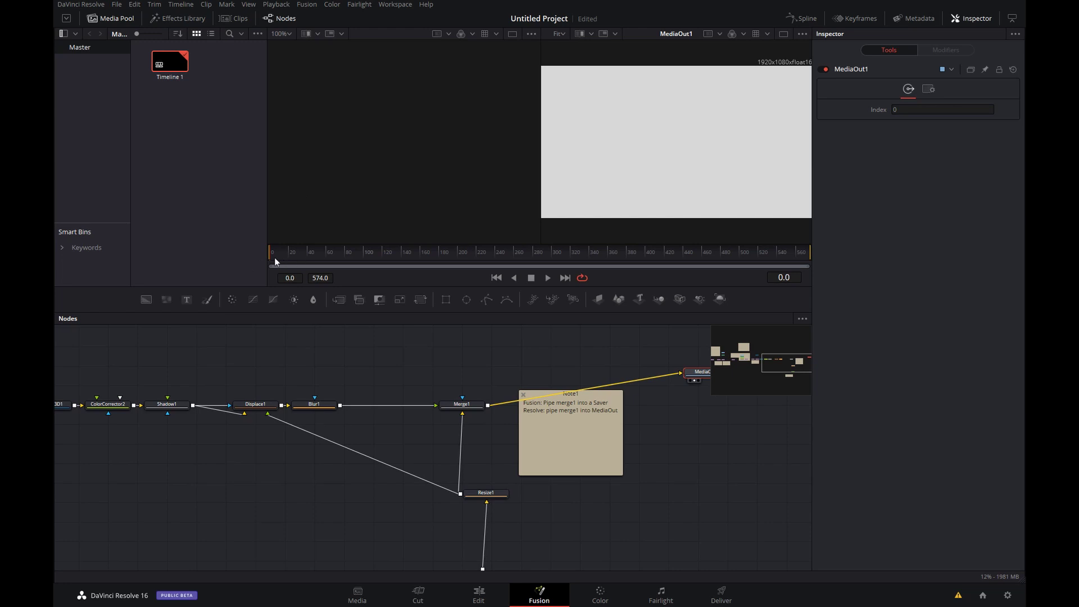
{"action": "left_click", "coordinate": [363, 251]}
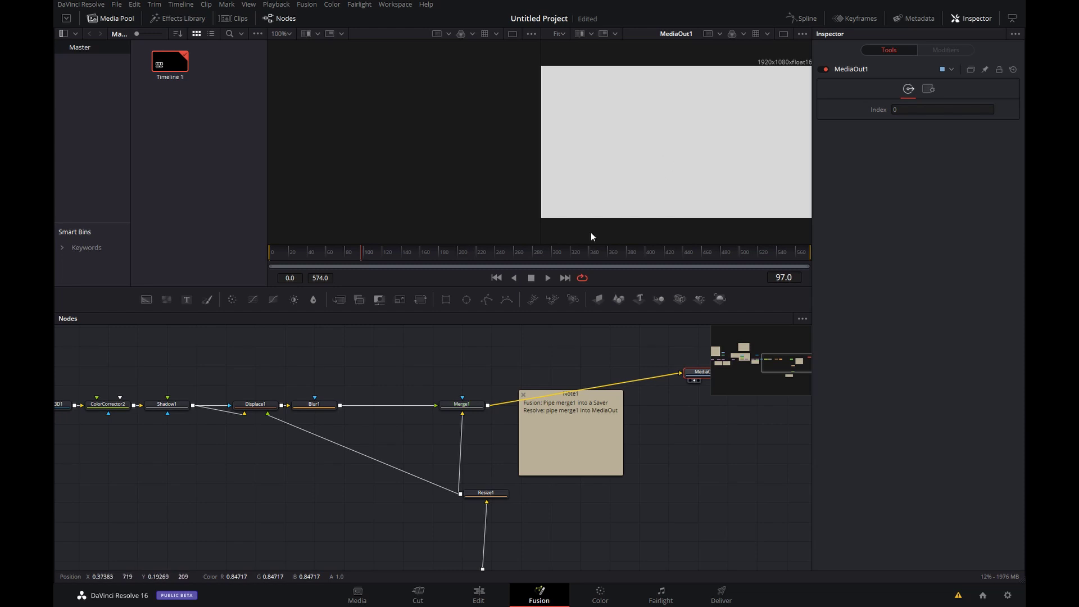
{"action": "left_click", "coordinate": [548, 278]}
{"action": "left_click", "coordinate": [532, 279]}
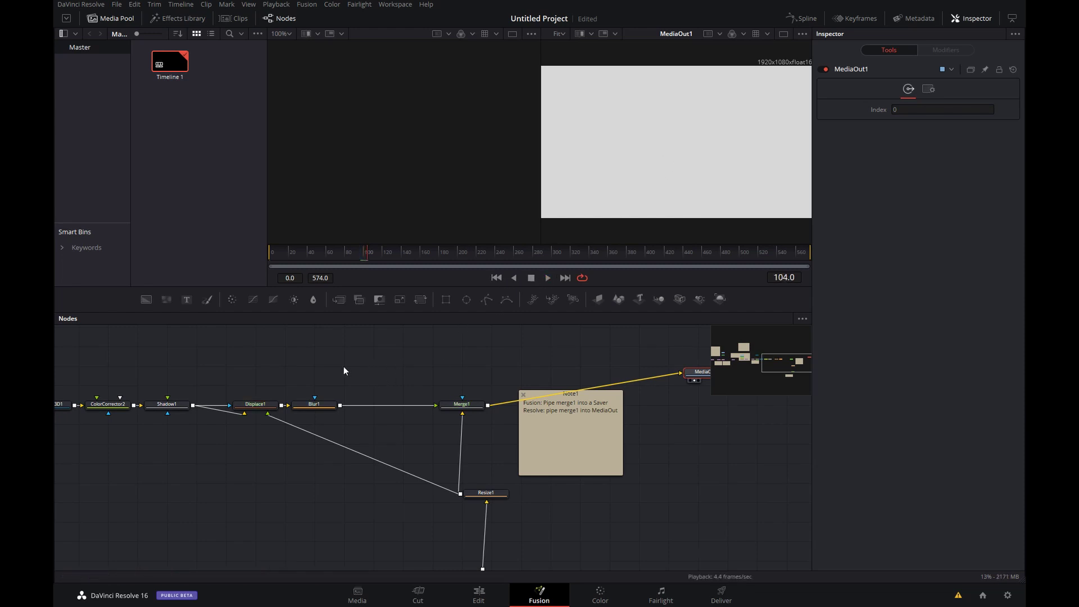
Delete the template's Loader3 node and the other Loader nodes near the Flowers group.
{"action": "left_click_drag", "start_coordinate": [343, 366], "coordinate": [835, 433]}
{"action": "left_click_drag", "start_coordinate": [481, 376], "coordinate": [678, 381]}
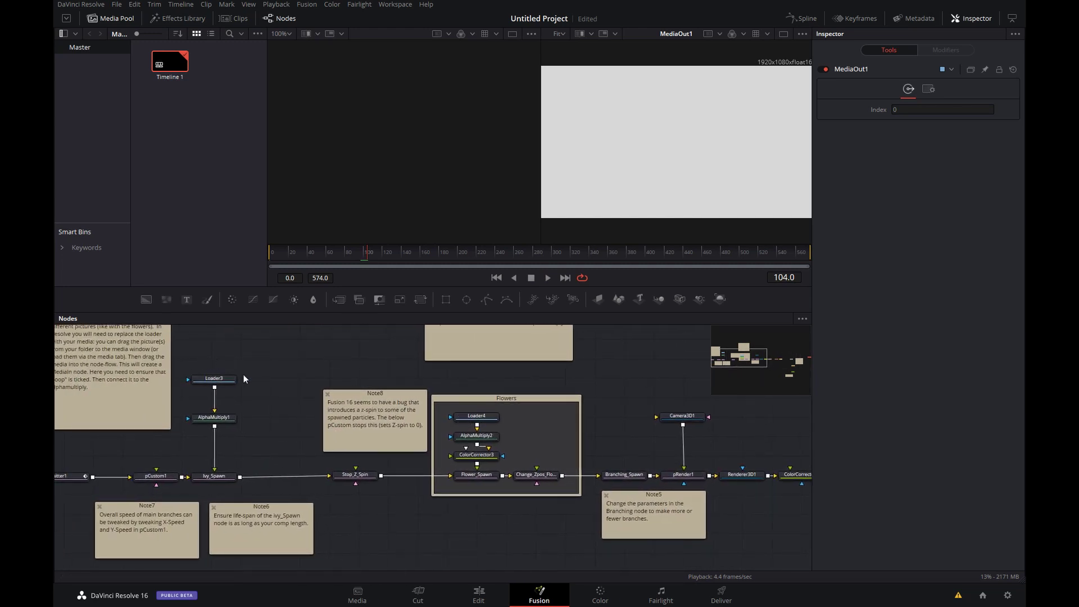
{"action": "left_click", "coordinate": [232, 383]}
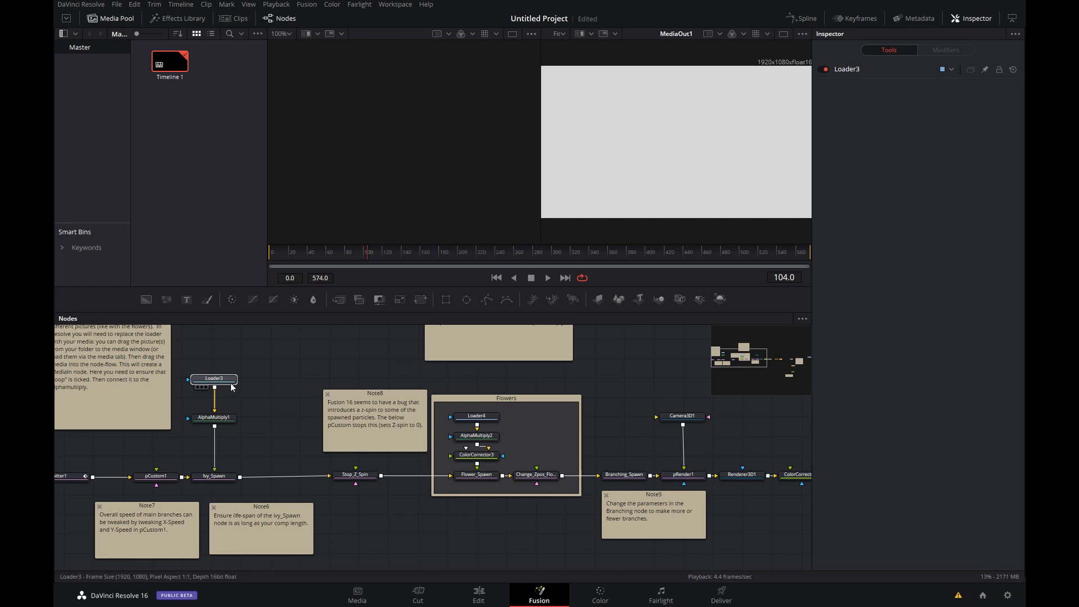
{"action": "key", "text": "Delete"}
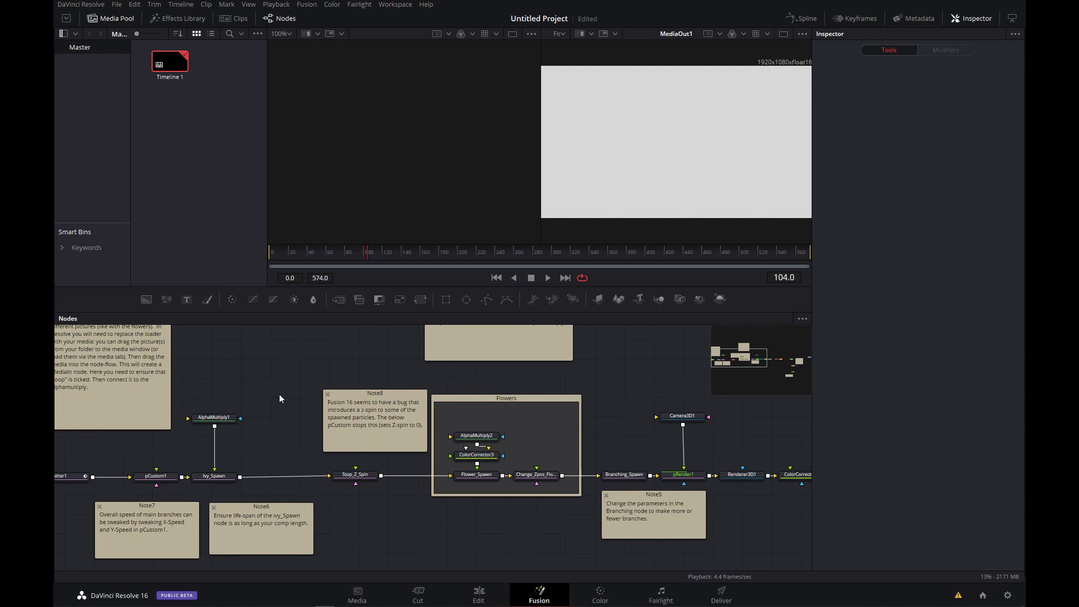
Drag ivy-1.png from the assets folder into the Media Pool.
{"action": "key", "text": "alt+Tab"}
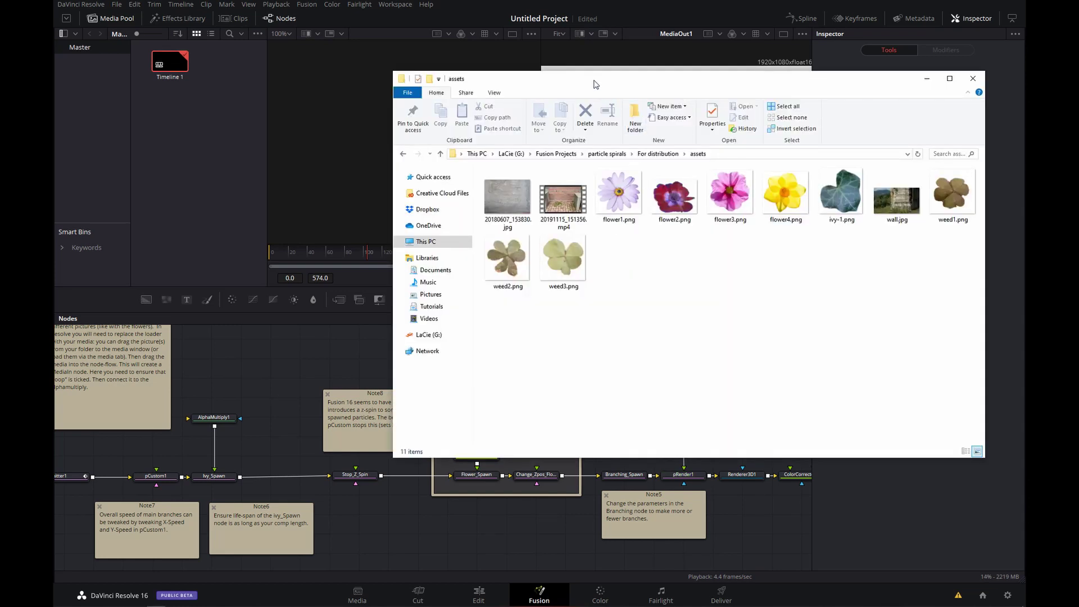
{"action": "left_click_drag", "start_coordinate": [595, 84], "coordinate": [631, 157]}
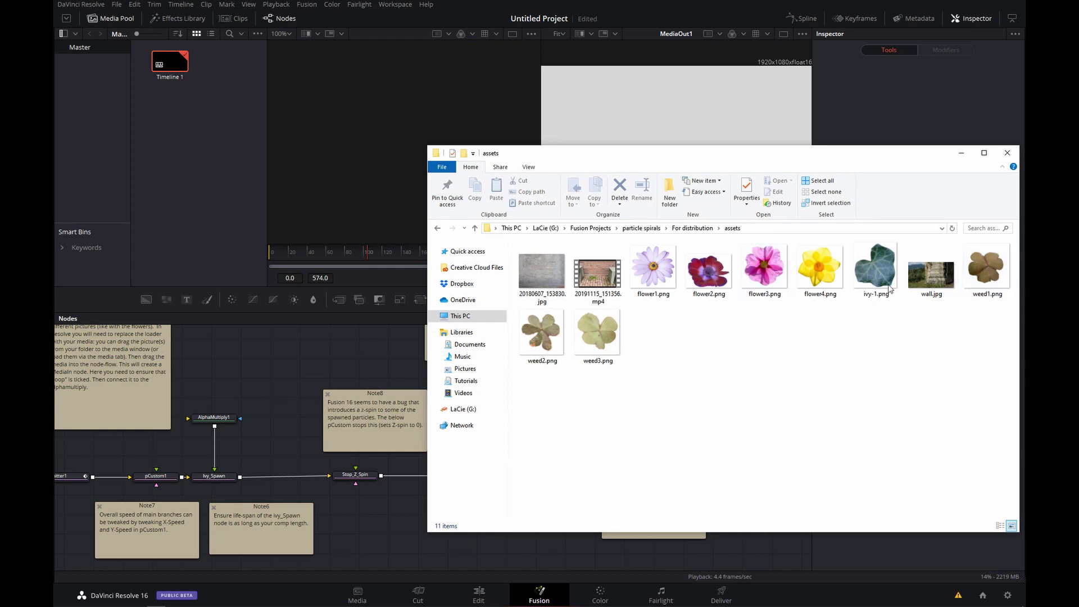
{"action": "left_click_drag", "start_coordinate": [867, 269], "coordinate": [188, 151]}
Select flower1.png through flower4.png and drag them into the Media Pool.
{"action": "left_click", "coordinate": [801, 346]}
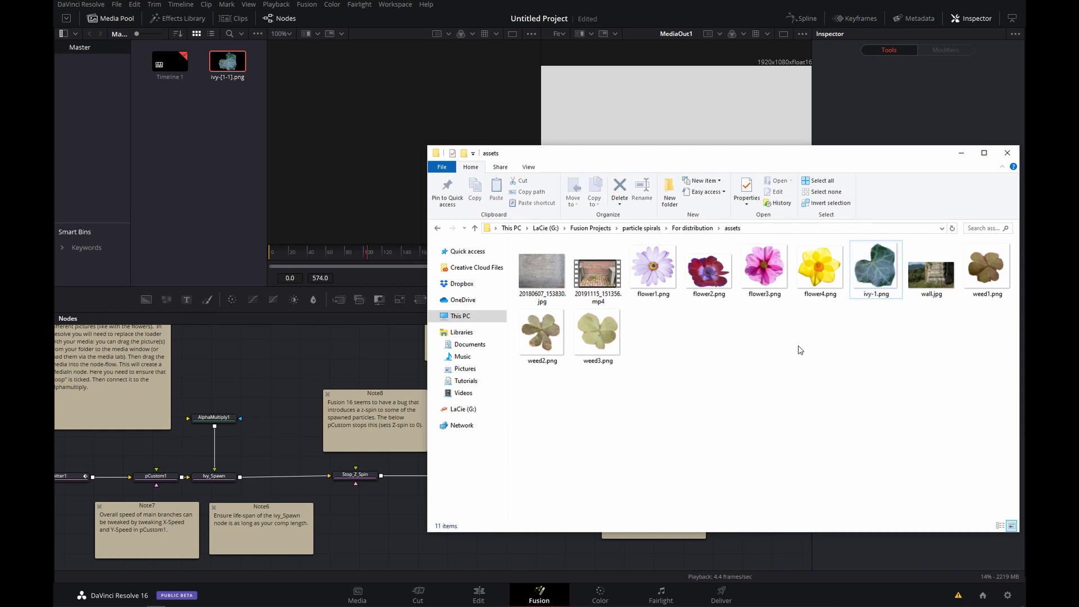
{"action": "left_click", "coordinate": [652, 268]}
{"action": "left_click", "coordinate": [819, 267], "text": "shift"}
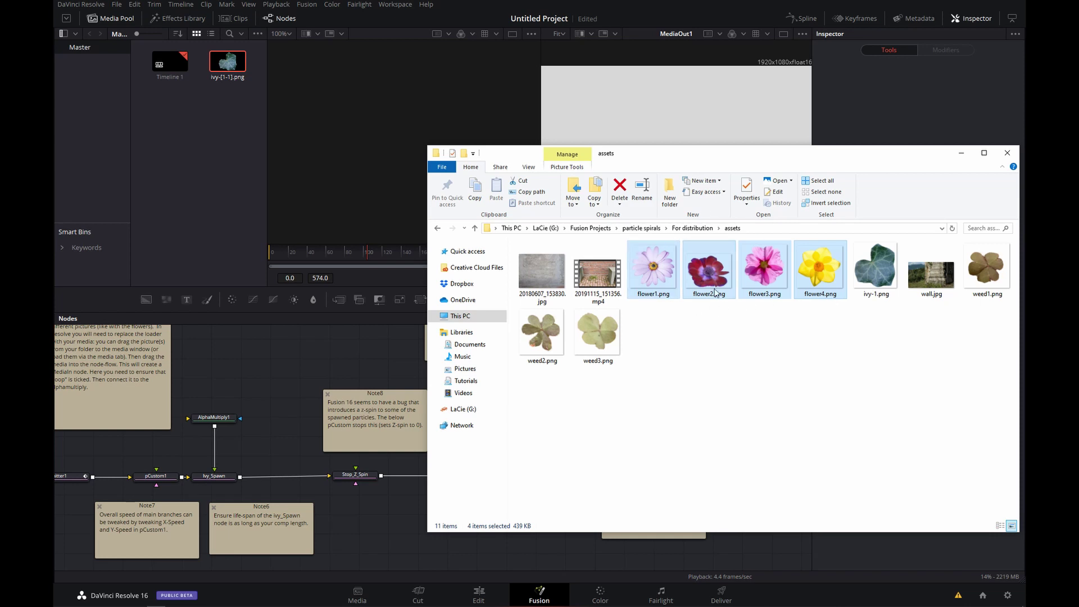
{"action": "left_click_drag", "start_coordinate": [659, 265], "coordinate": [170, 150]}
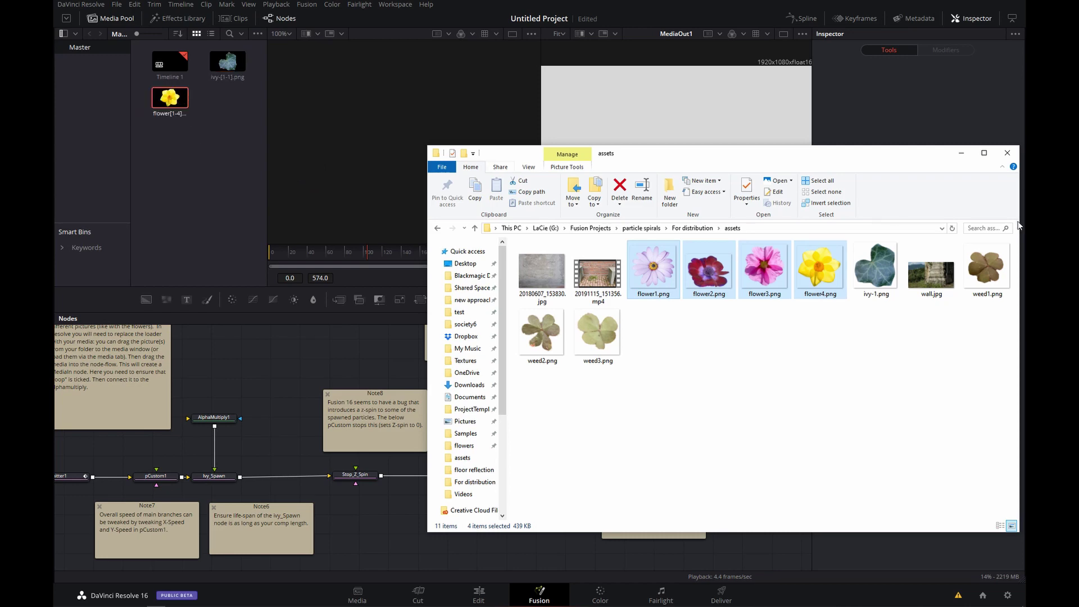
Drop the ivy clip into the node graph as a MediaIn feeding AlphaMultiply1.
{"action": "left_click", "coordinate": [961, 153]}
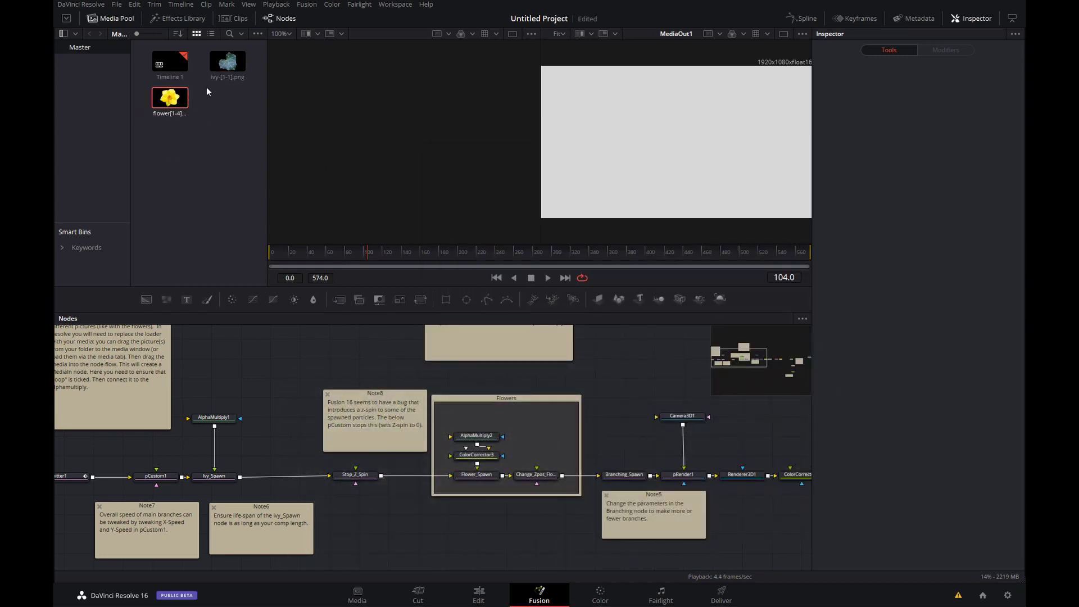
{"action": "left_click_drag", "start_coordinate": [217, 63], "coordinate": [203, 425]}
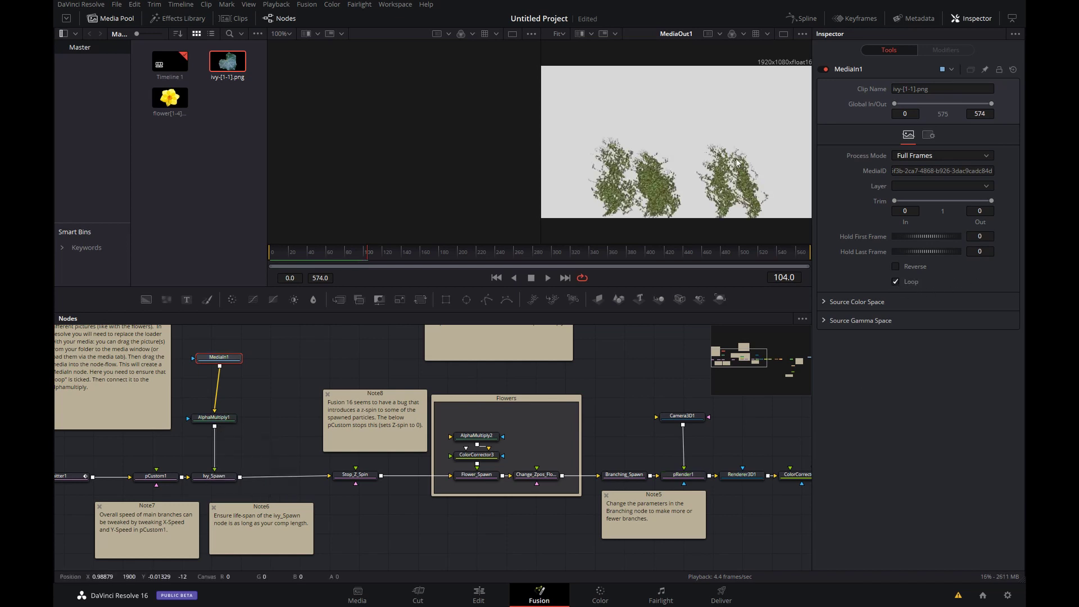
{"action": "scroll", "coordinate": [655, 163], "scroll_direction": "up", "scroll_amount": 3}
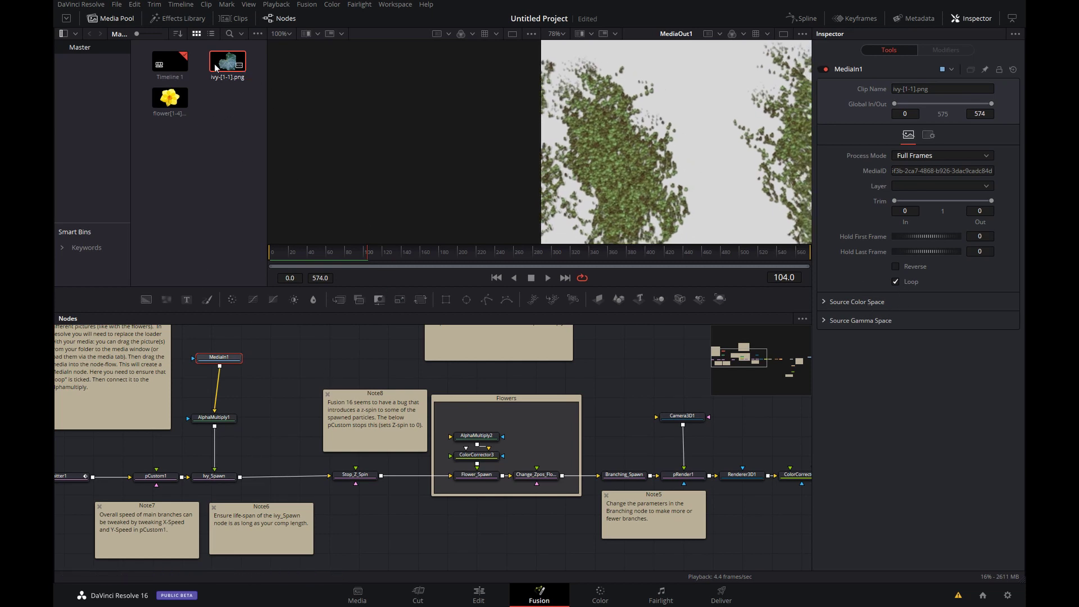
Add the flower clip as MediaIn2 feeding AlphaMultiply2 and enable Loop.
{"action": "left_click_drag", "start_coordinate": [169, 97], "coordinate": [475, 441]}
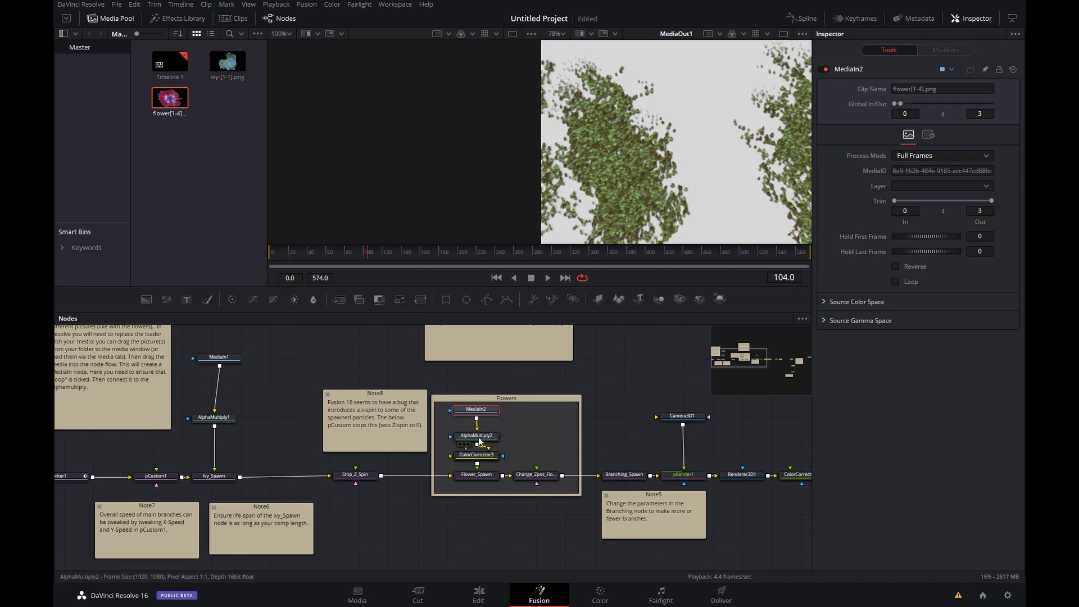
{"action": "left_click", "coordinate": [895, 281]}
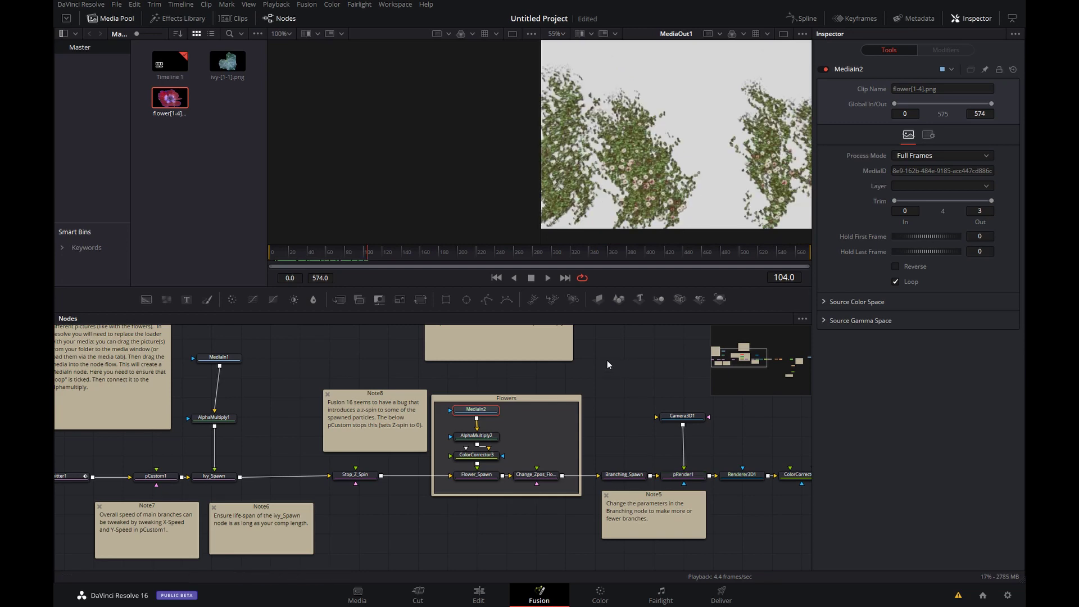
{"action": "left_click_drag", "start_coordinate": [607, 360], "coordinate": [403, 366]}
{"action": "left_click_drag", "start_coordinate": [636, 385], "coordinate": [440, 375]}
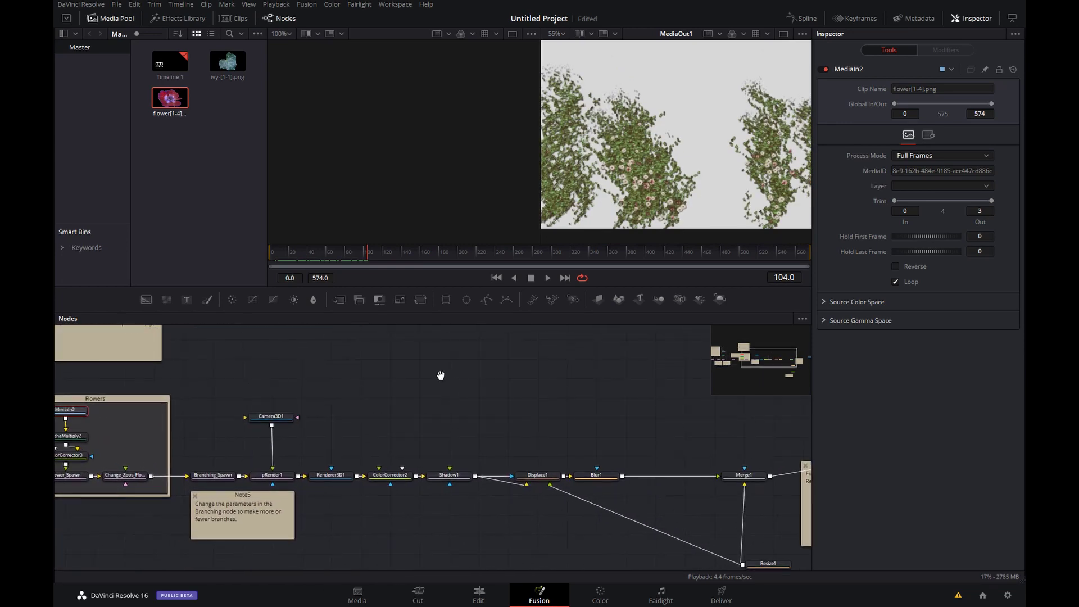
{"action": "left_click", "coordinate": [478, 593]}
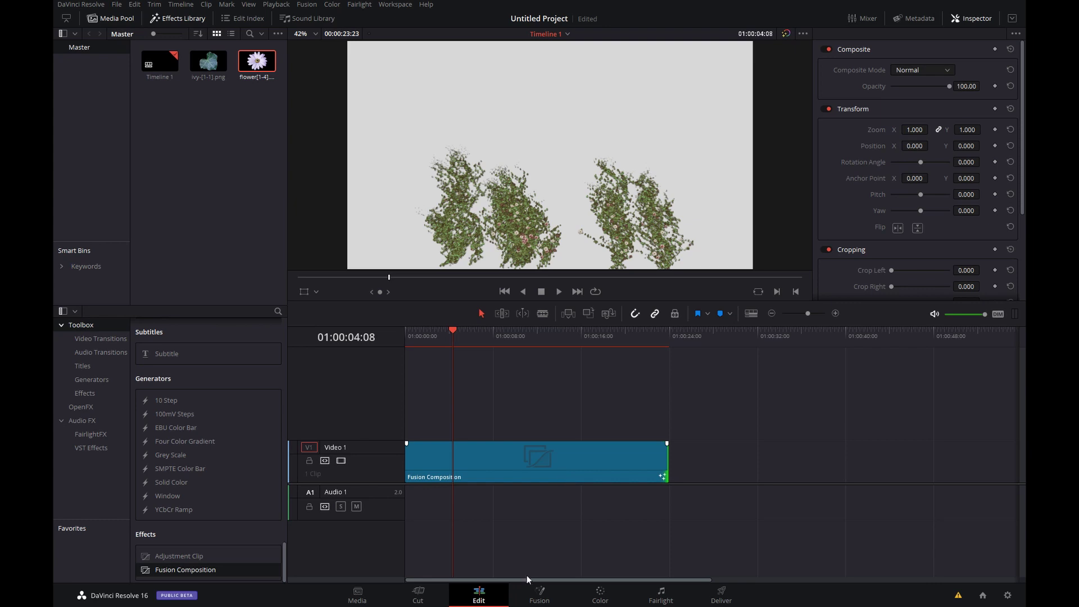
{"action": "left_click", "coordinate": [538, 594]}
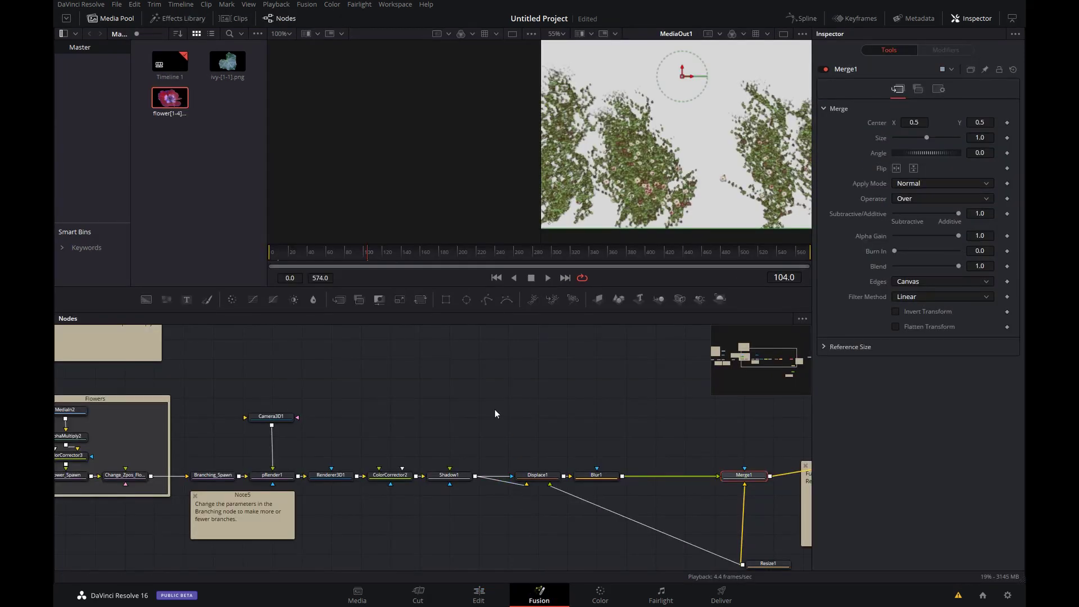